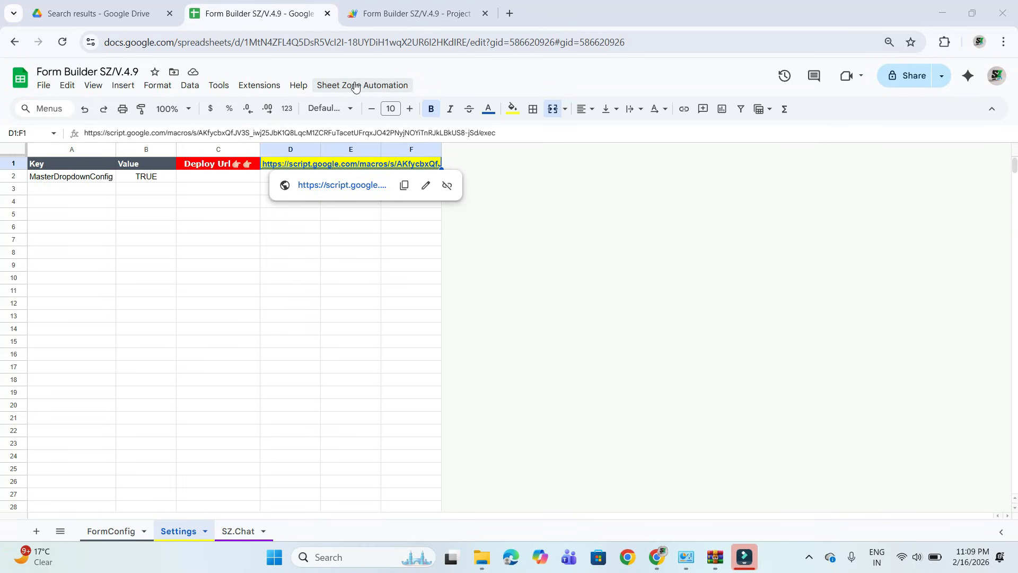
# Open the Form Builder SZ tool and look over the field types offered for creating a form.
pyautogui.click(340, 85)
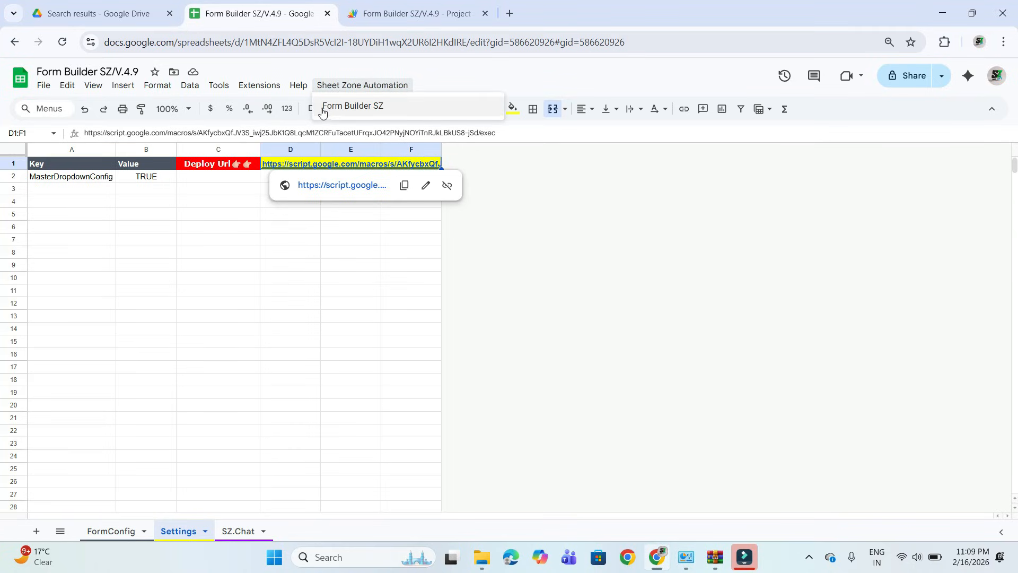
pyautogui.click(355, 106)
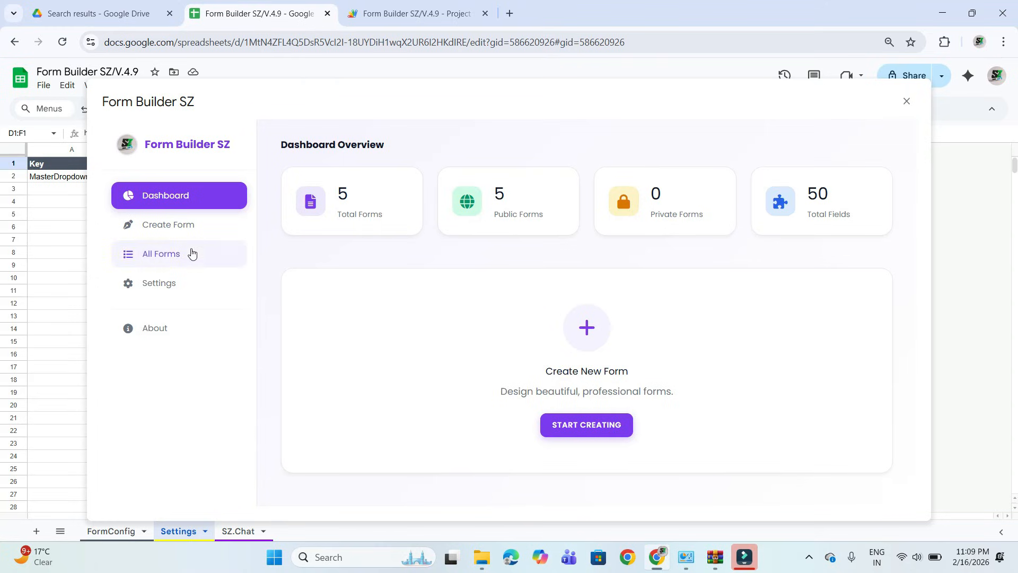
pyautogui.click(170, 229)
pyautogui.scroll(-3, 825, 383)
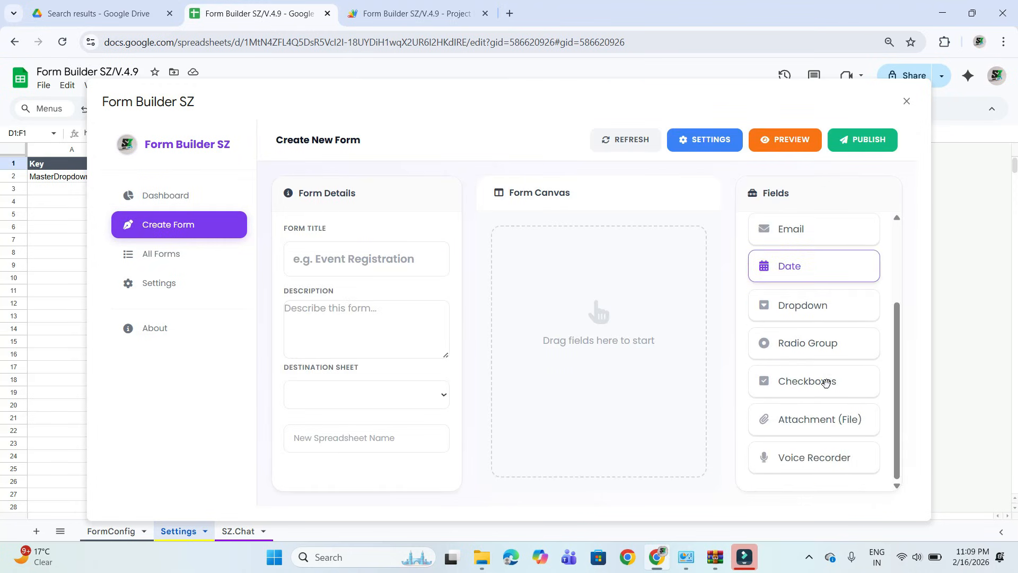
pyautogui.scroll(3, 826, 383)
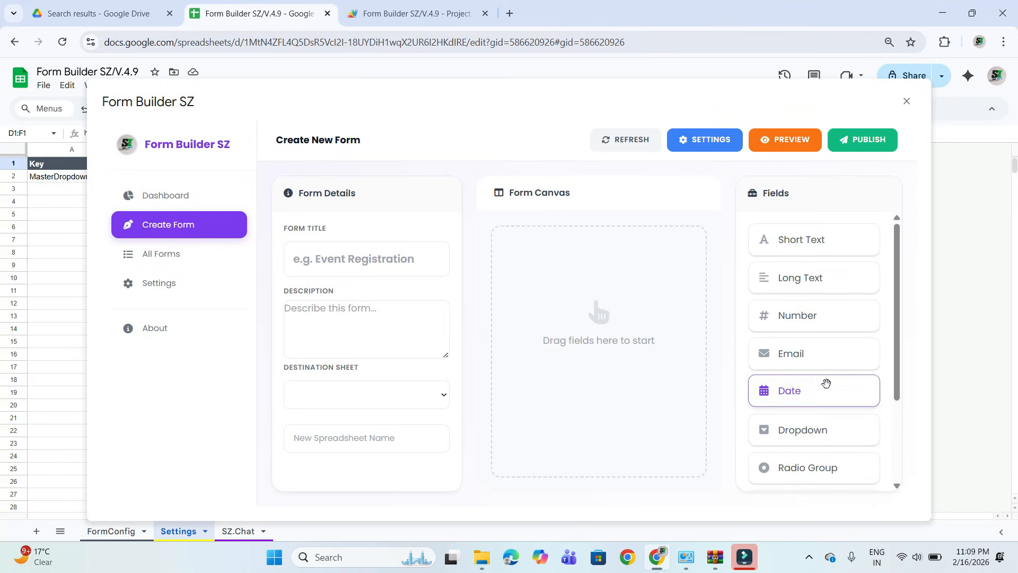
# Review all columns of the existing forms in the All Forms list.
pyautogui.click(179, 256)
pyautogui.hscroll(5, 472, 277)
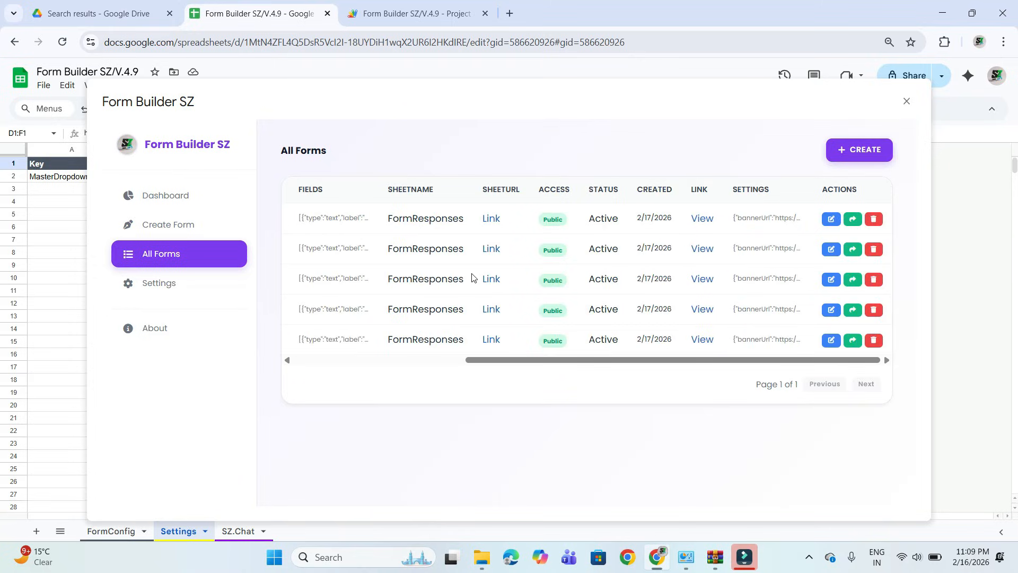
pyautogui.hscroll(-5, 413, 267)
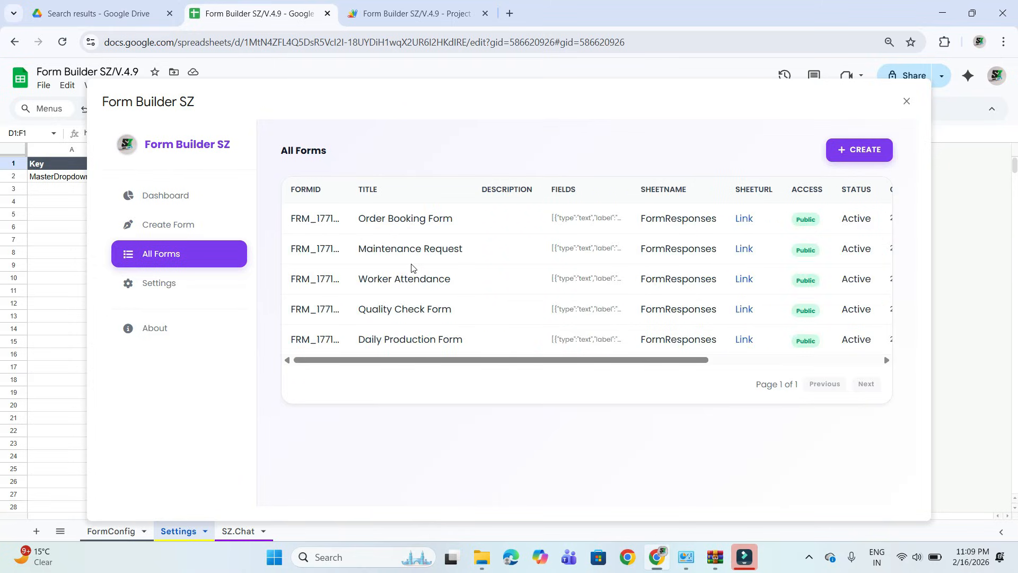
pyautogui.hscroll(5, 646, 300)
pyautogui.hscroll(-5, 647, 300)
# View the form builder's system settings and read through its About page.
pyautogui.click(194, 286)
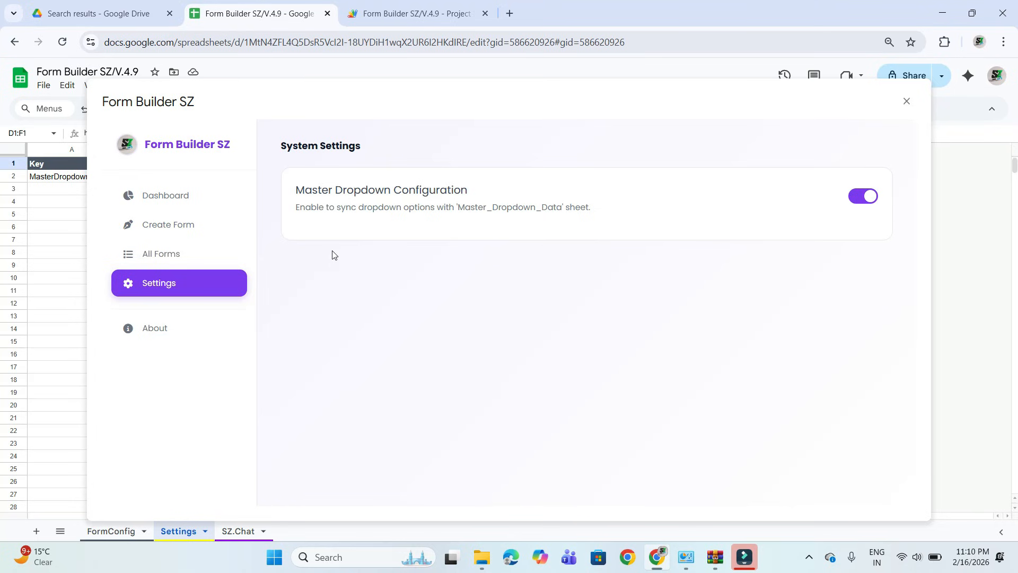
pyautogui.click(162, 325)
pyautogui.scroll(-2, 403, 292)
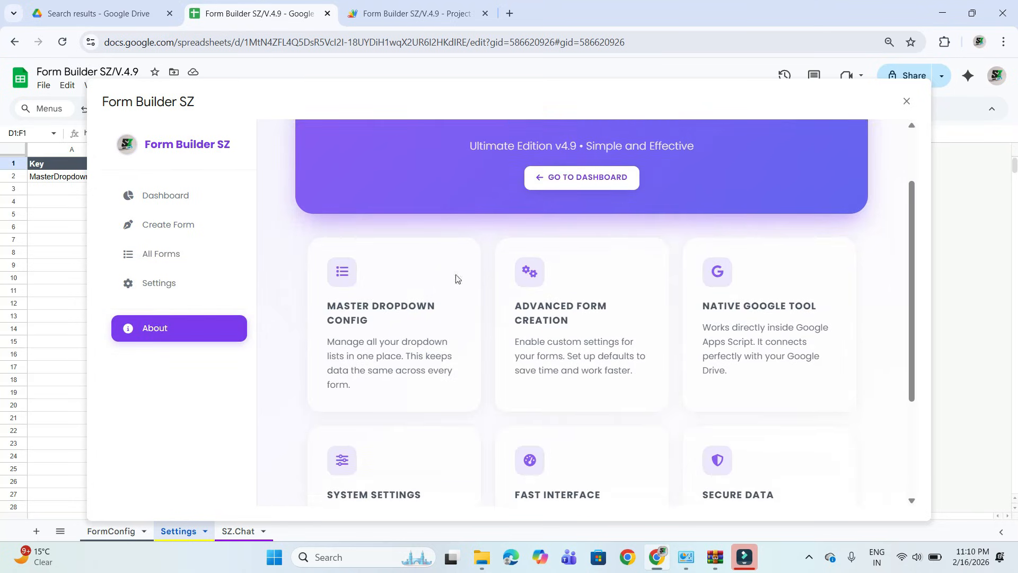
pyautogui.scroll(-3, 466, 318)
pyautogui.scroll(5, 466, 318)
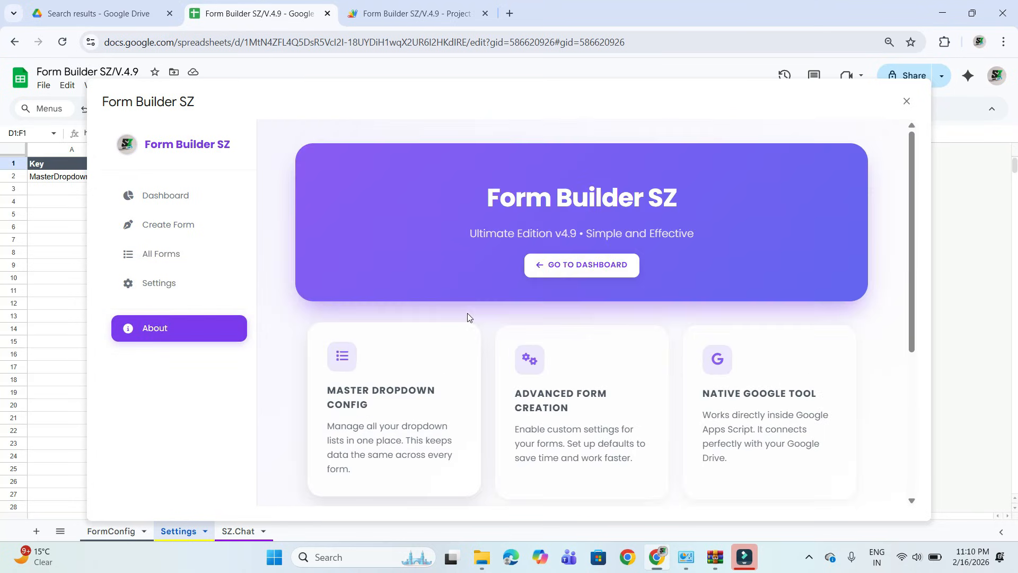
# Start creating a form and title it New Order Form SZ.
pyautogui.click(162, 196)
pyautogui.click(180, 225)
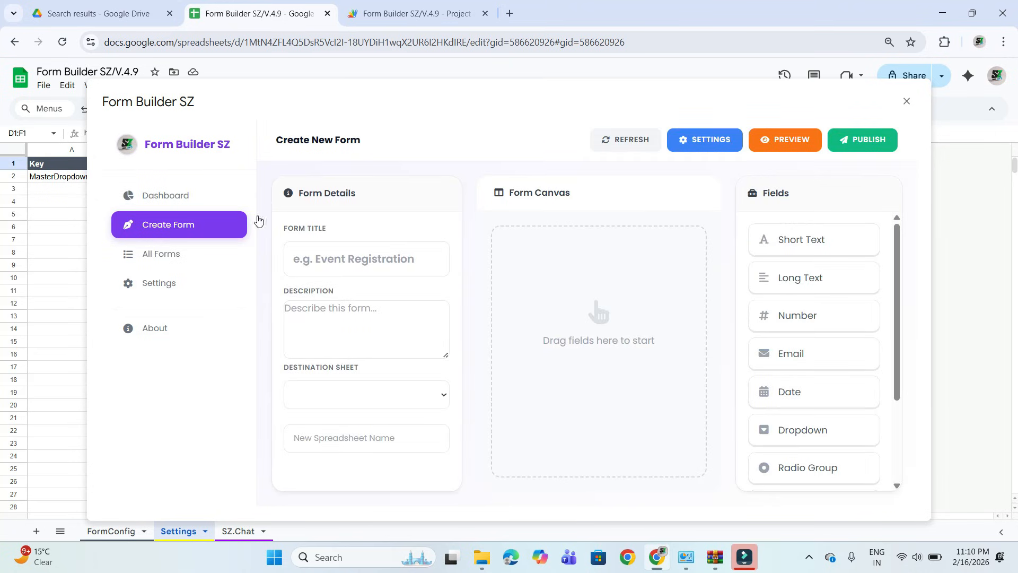
pyautogui.click(340, 268)
pyautogui.write('N')
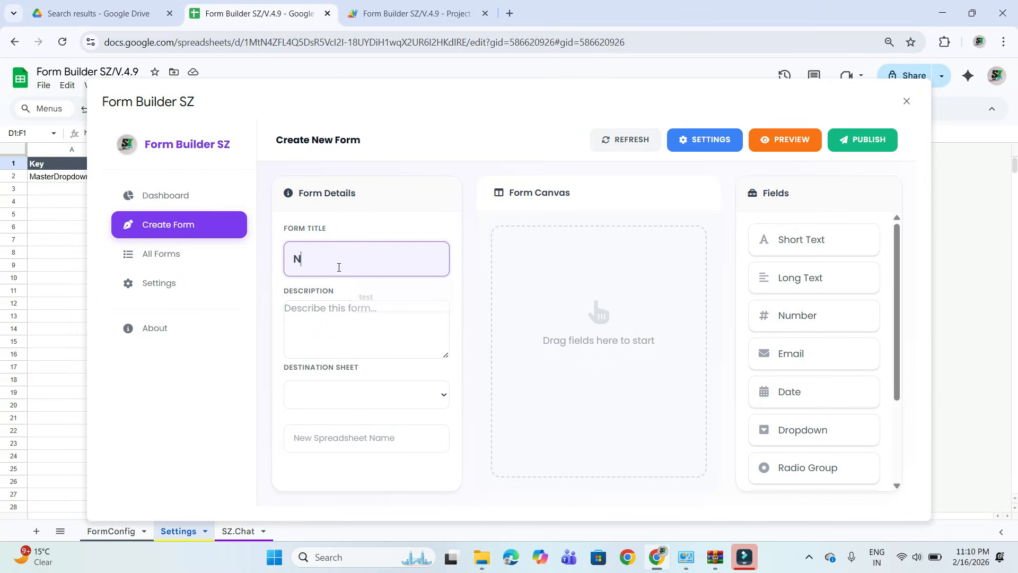
pyautogui.write('ew Form')
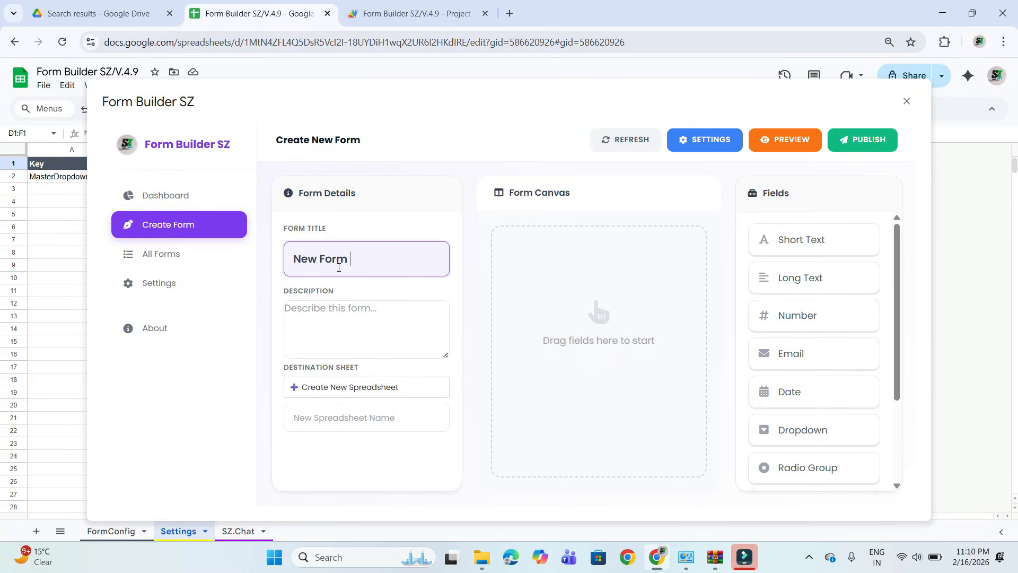
pyautogui.press('BackSpace')
pyautogui.press('BackSpace')
pyautogui.press('BackSpace')
pyautogui.press('BackSpace')
pyautogui.press('BackSpace')
pyautogui.write('Order Form sz')
pyautogui.press('BackSpace')
pyautogui.press('BackSpace')
pyautogui.write('SZ')
# Set the form's destination to a new spreadsheet and name it New Order Form SZ by copying the form title.
pyautogui.tripleClick(322, 262)
pyautogui.hotkey('ctrl', 'c')
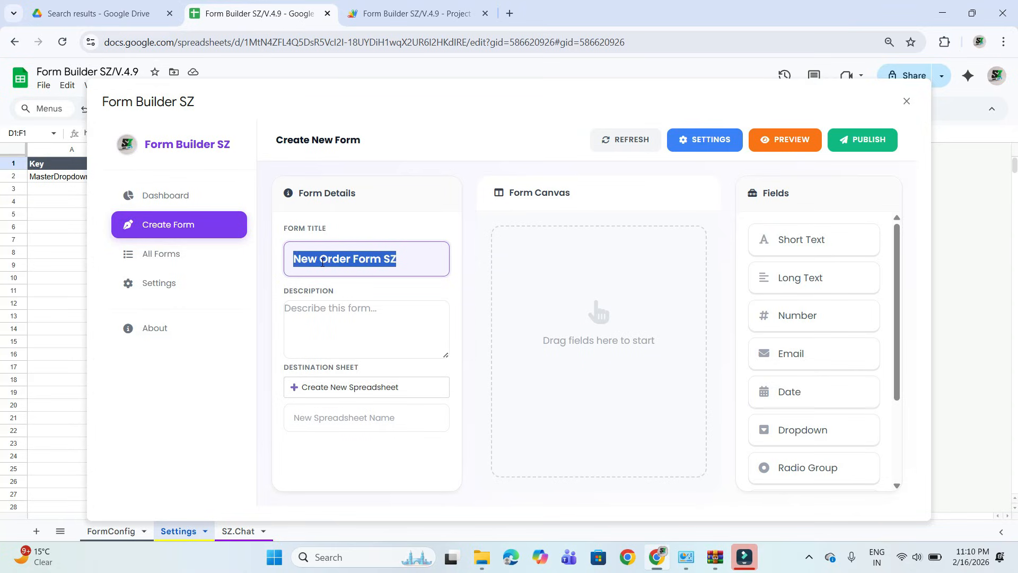
pyautogui.click(331, 324)
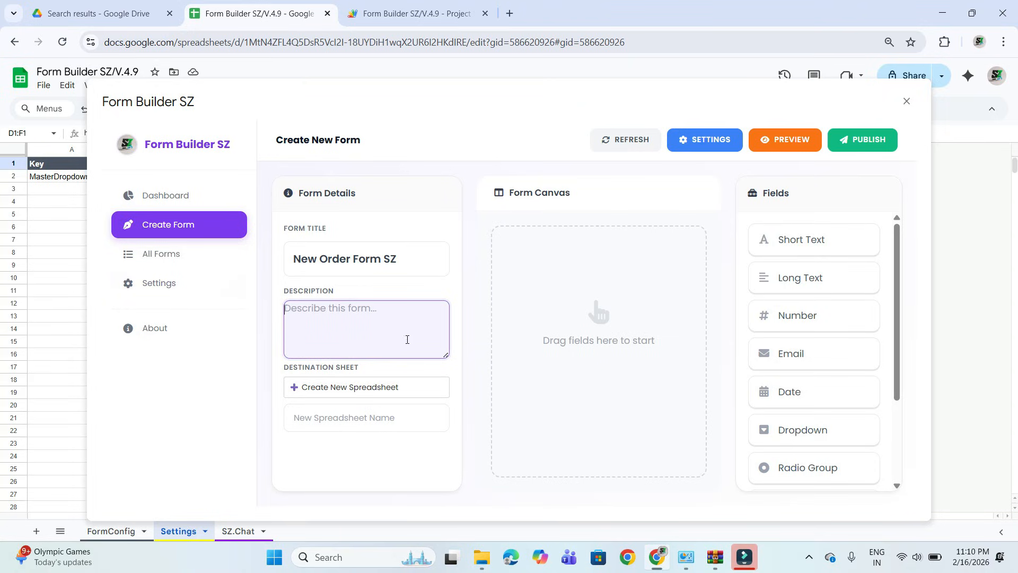
pyautogui.click(388, 385)
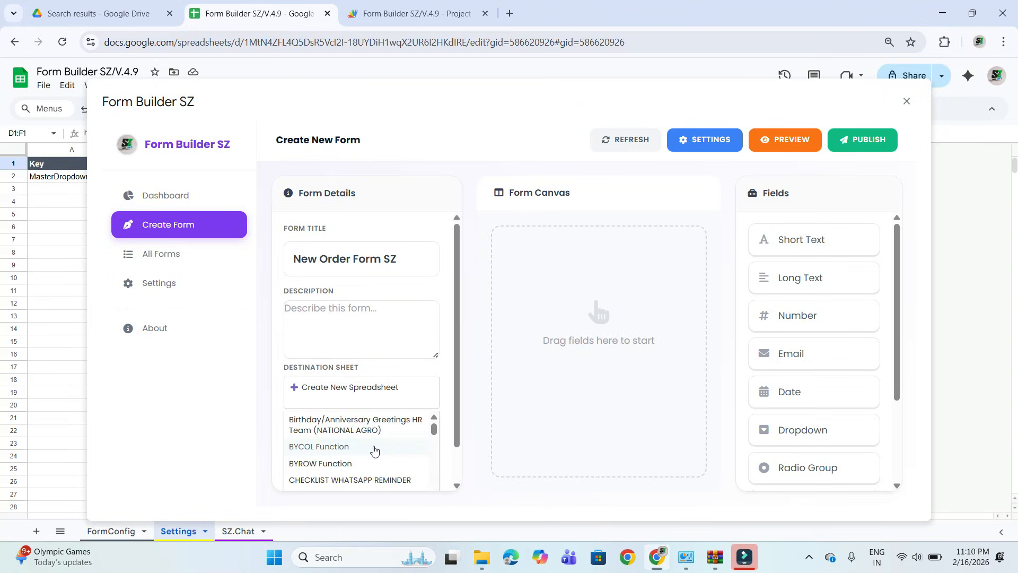
pyautogui.scroll(-15, 375, 450)
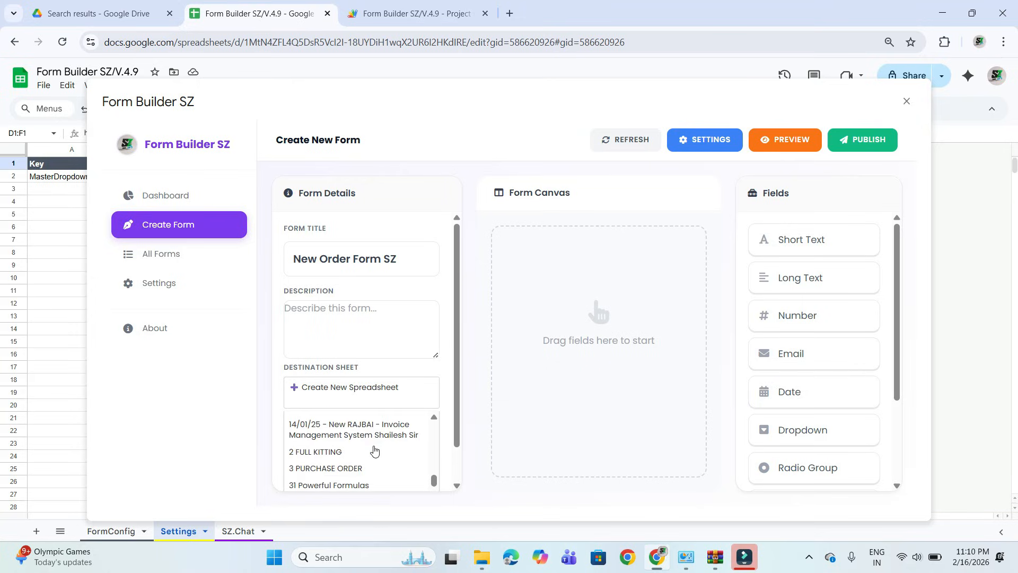
pyautogui.scroll(10, 375, 451)
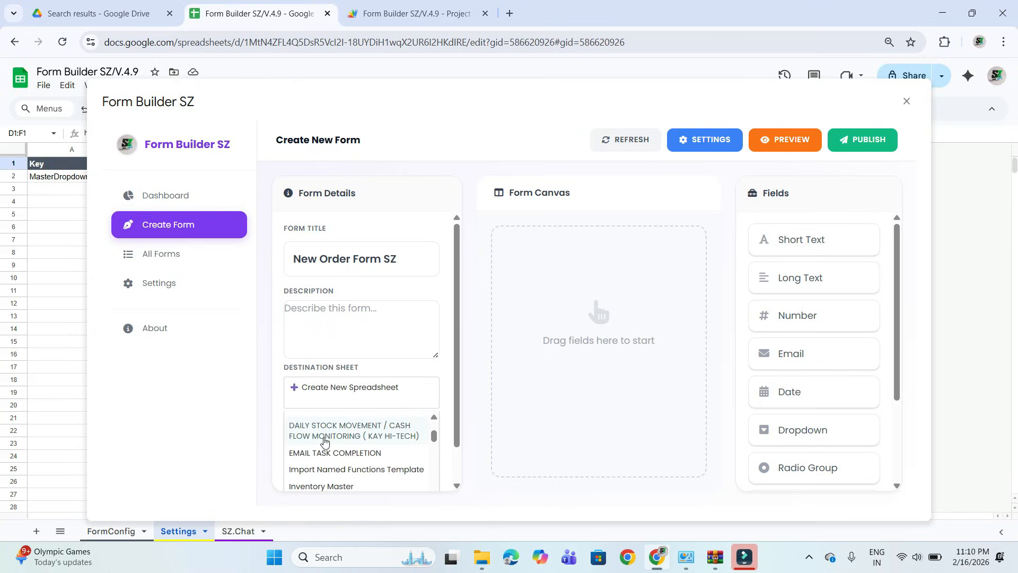
pyautogui.scroll(-2, 354, 477)
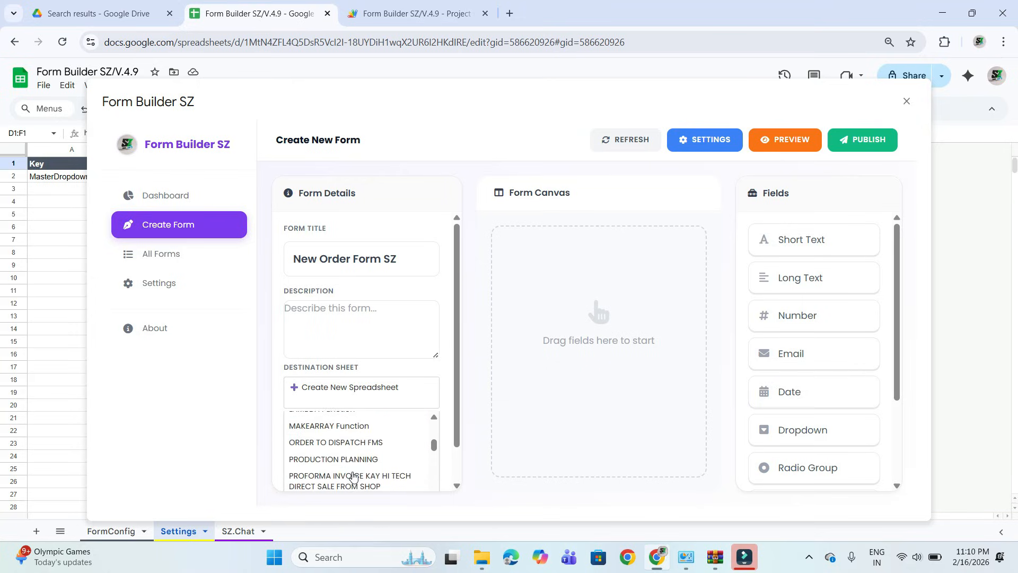
pyautogui.click(334, 387)
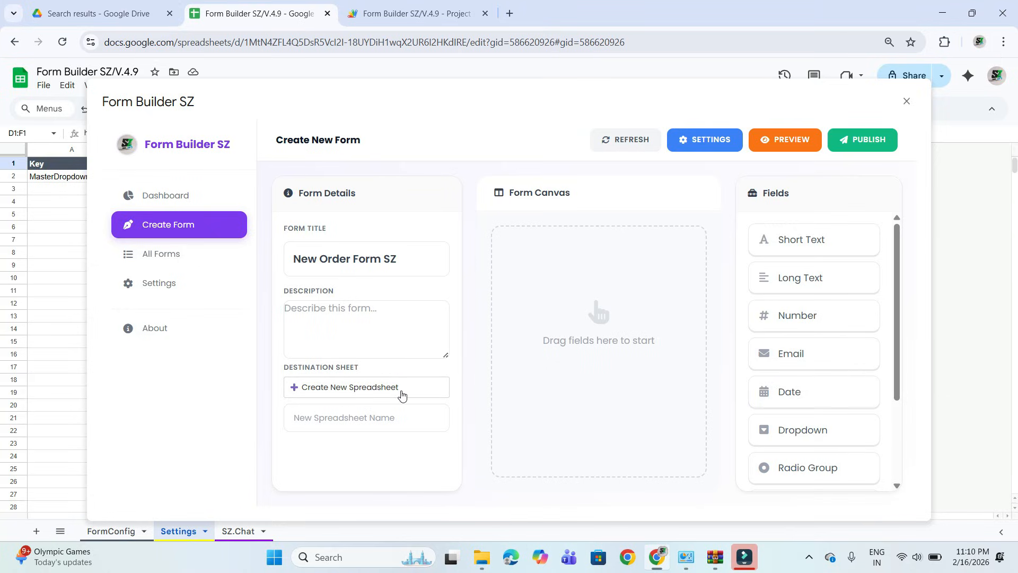
pyautogui.click(352, 421)
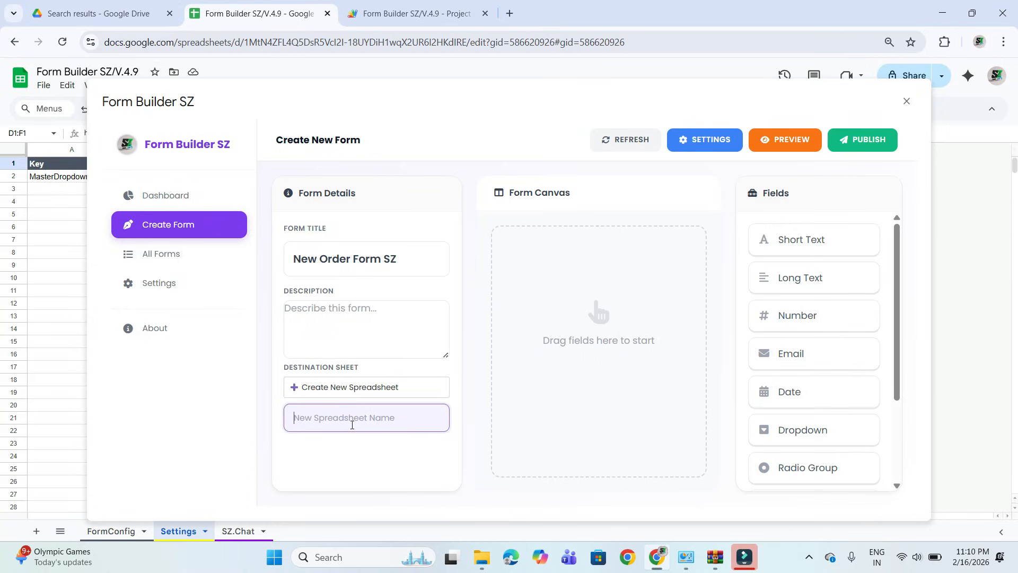
pyautogui.hotkey('ctrl', 'v')
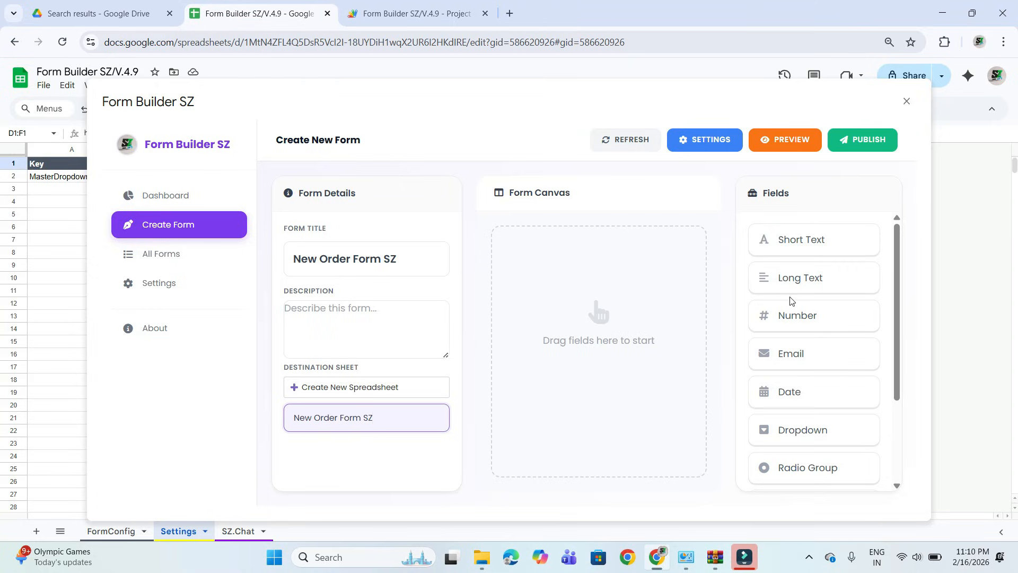
pyautogui.scroll(-3, 816, 434)
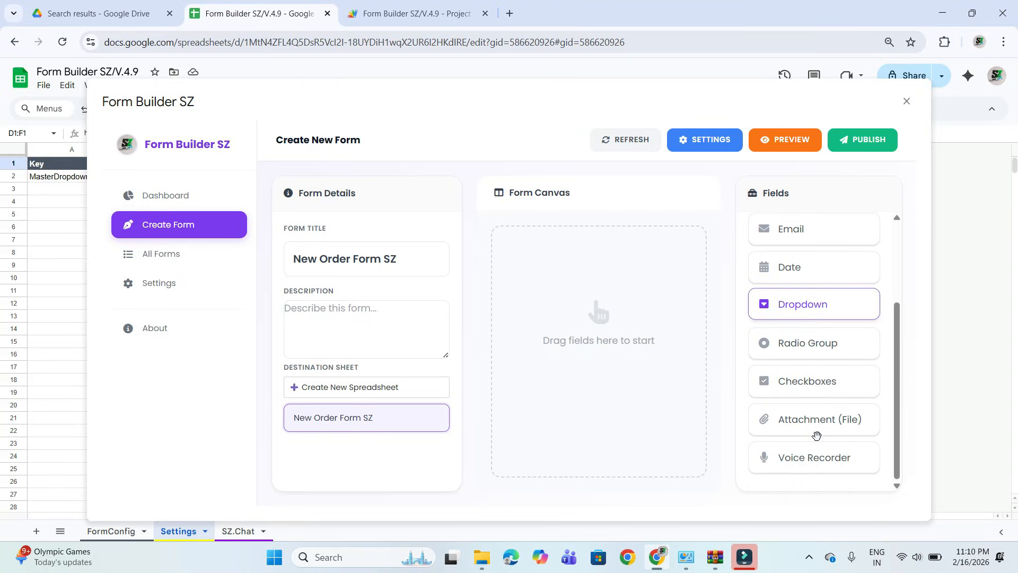
pyautogui.scroll(3, 816, 434)
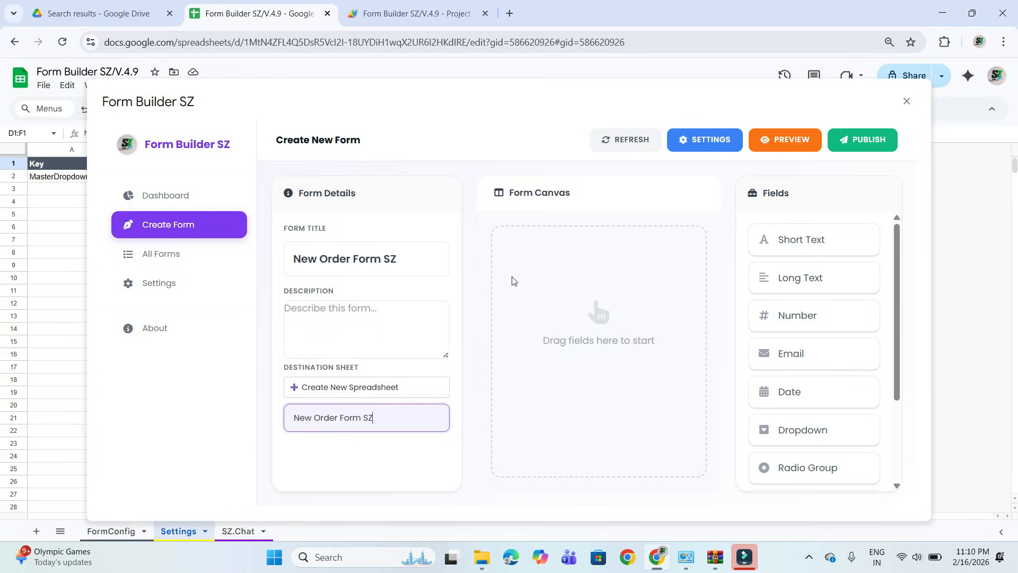
pyautogui.scroll(-3, 804, 391)
pyautogui.scroll(3, 795, 391)
pyautogui.click(821, 233)
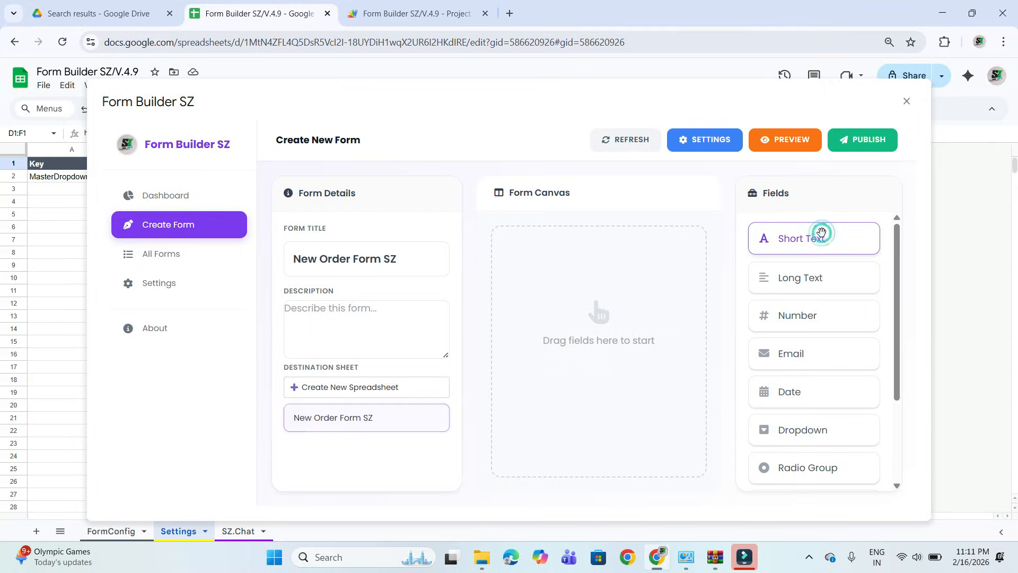
pyautogui.moveTo(821, 233); pyautogui.dragTo(635, 267)
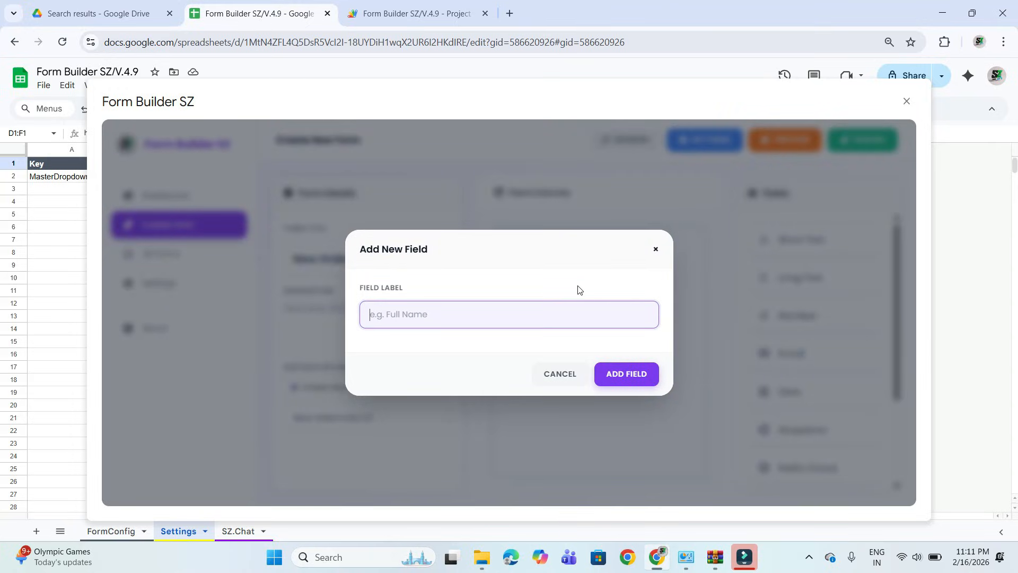
pyautogui.write('C')
pyautogui.press('BackSpace')
pyautogui.click(656, 250)
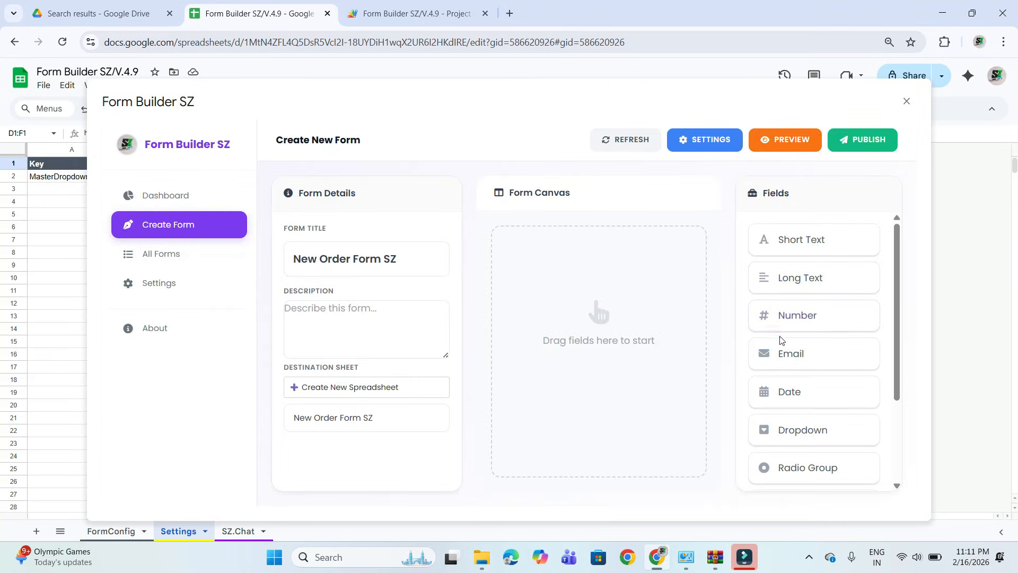
# Add a Number field labelled Order Number to the form canvas.
pyautogui.moveTo(794, 315); pyautogui.dragTo(602, 276)
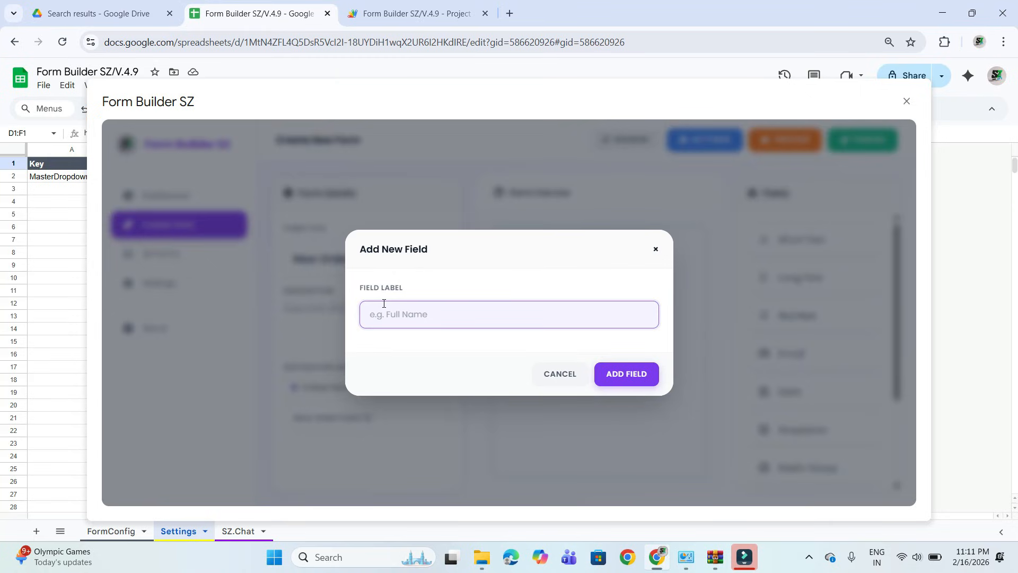
pyautogui.write('Order Number')
pyautogui.click(617, 372)
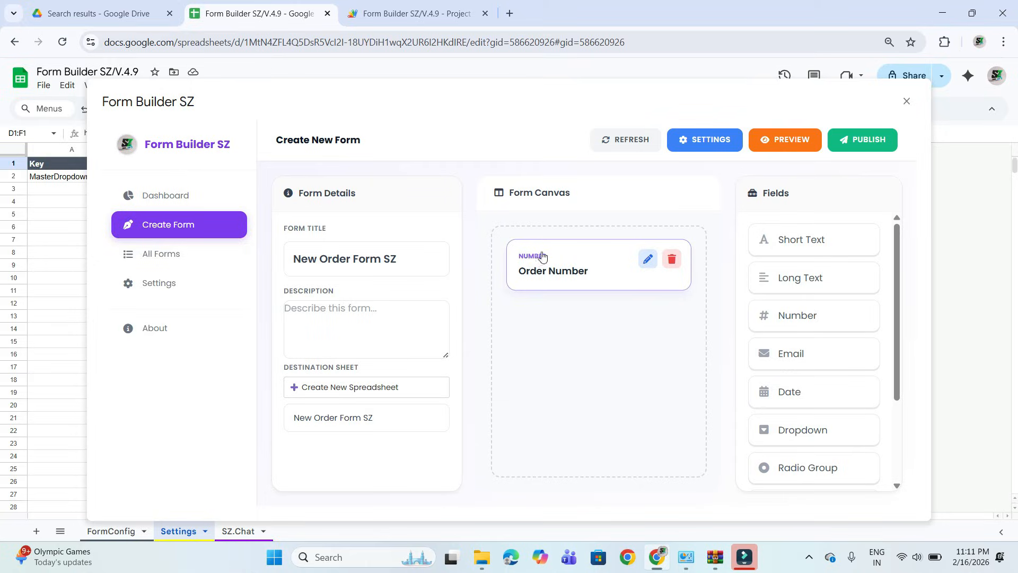
# Make the Order Number field required and save the field changes.
pyautogui.click(648, 260)
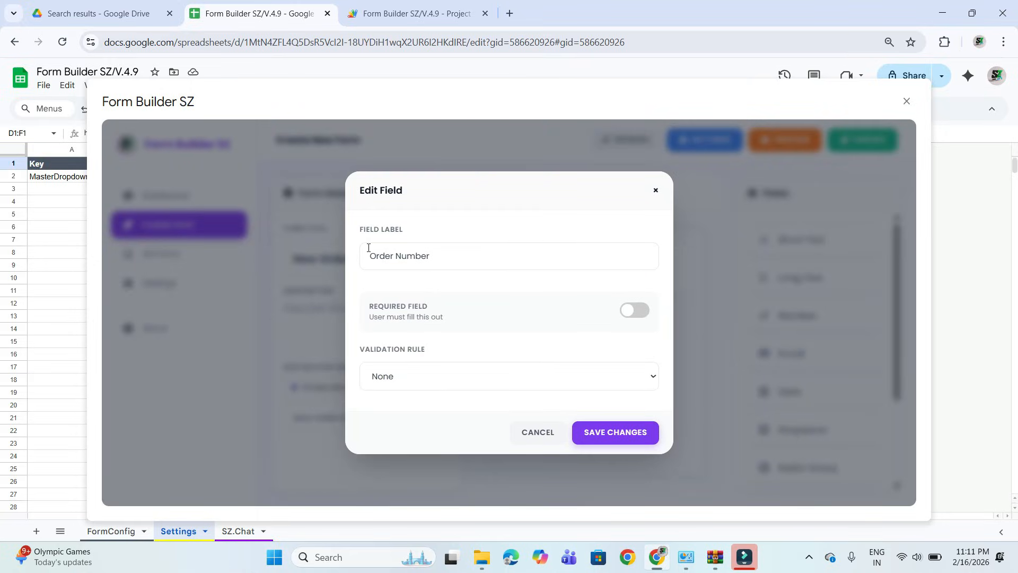
pyautogui.click(631, 317)
pyautogui.click(631, 316)
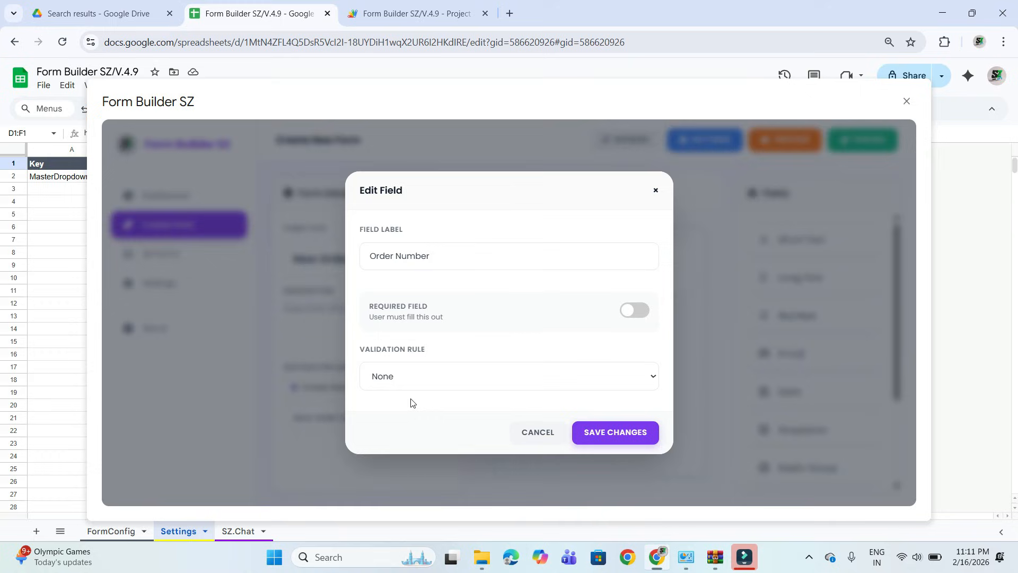
pyautogui.click(442, 376)
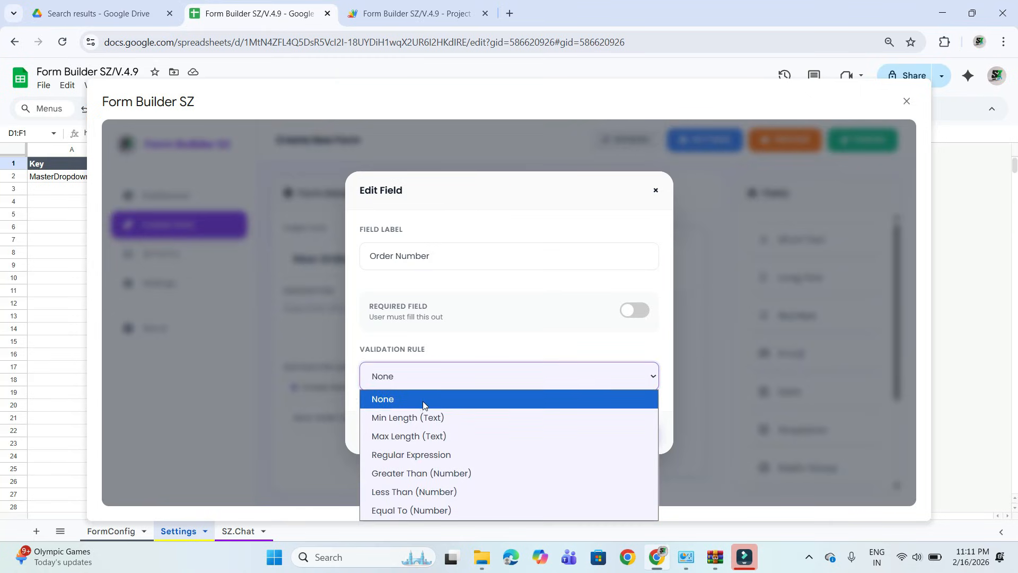
pyautogui.click(568, 316)
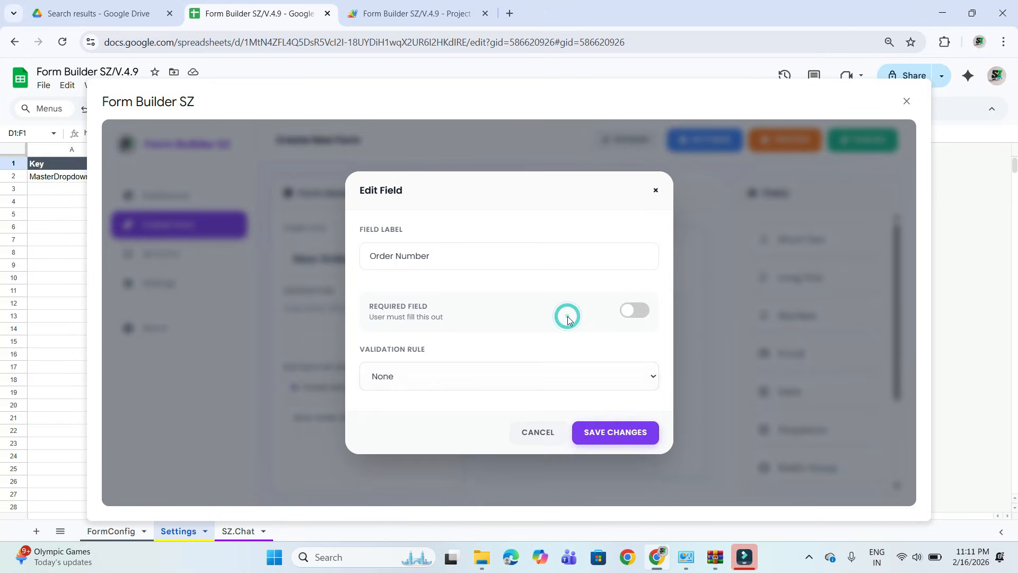
pyautogui.click(634, 311)
pyautogui.click(617, 438)
# Add a Short Text field labelled Customer Name below the Order Number field.
pyautogui.moveTo(564, 276)
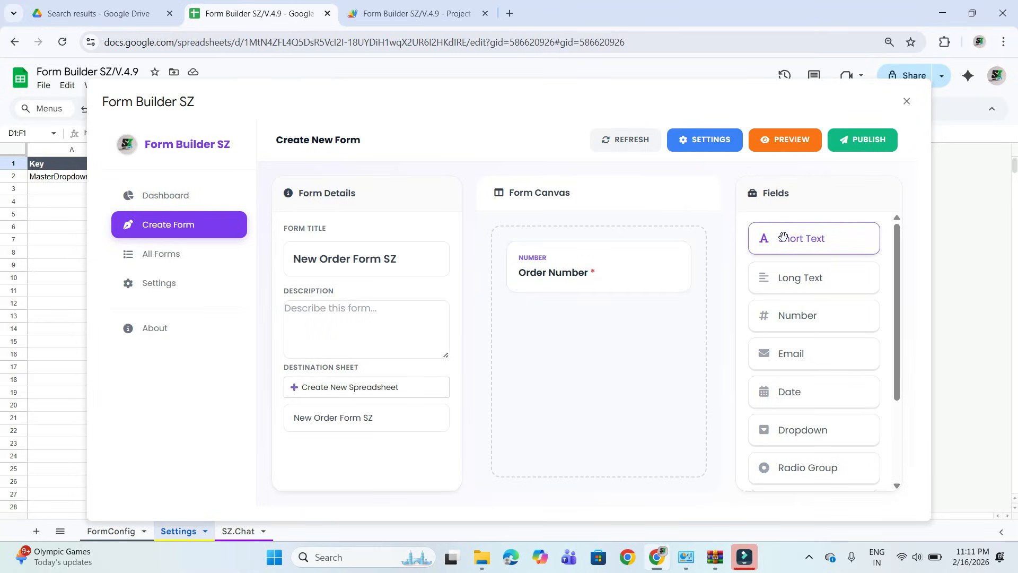
pyautogui.moveTo(784, 236); pyautogui.dragTo(615, 316)
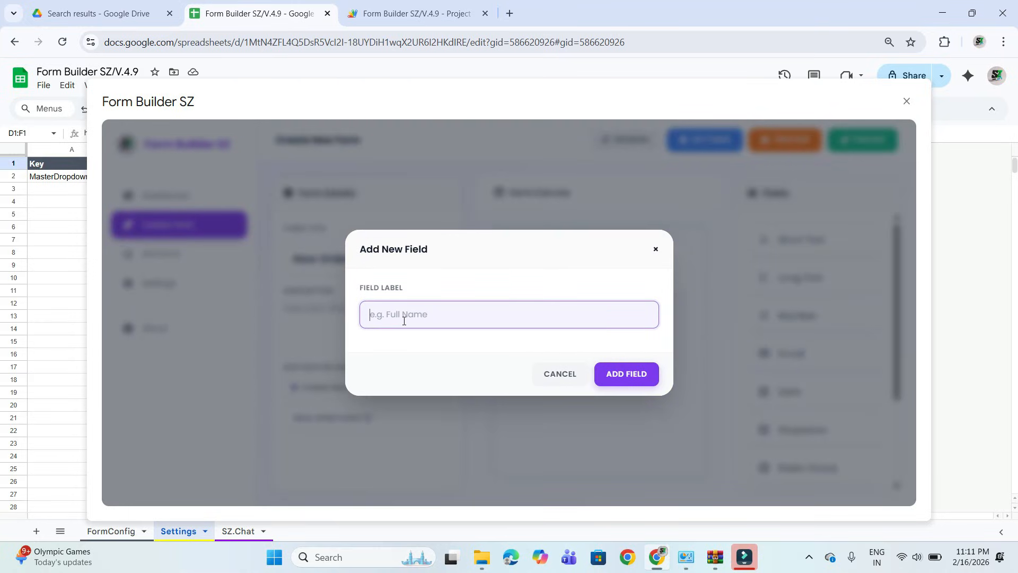
pyautogui.write('Customer Name')
pyautogui.click(615, 378)
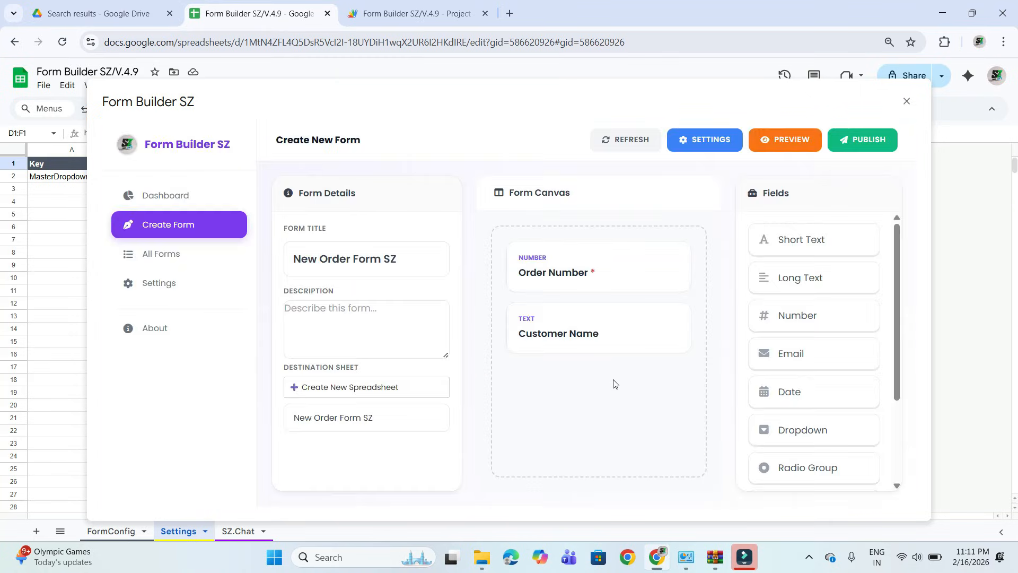
# Make the Customer Name field required and save the field changes.
pyautogui.click(645, 330)
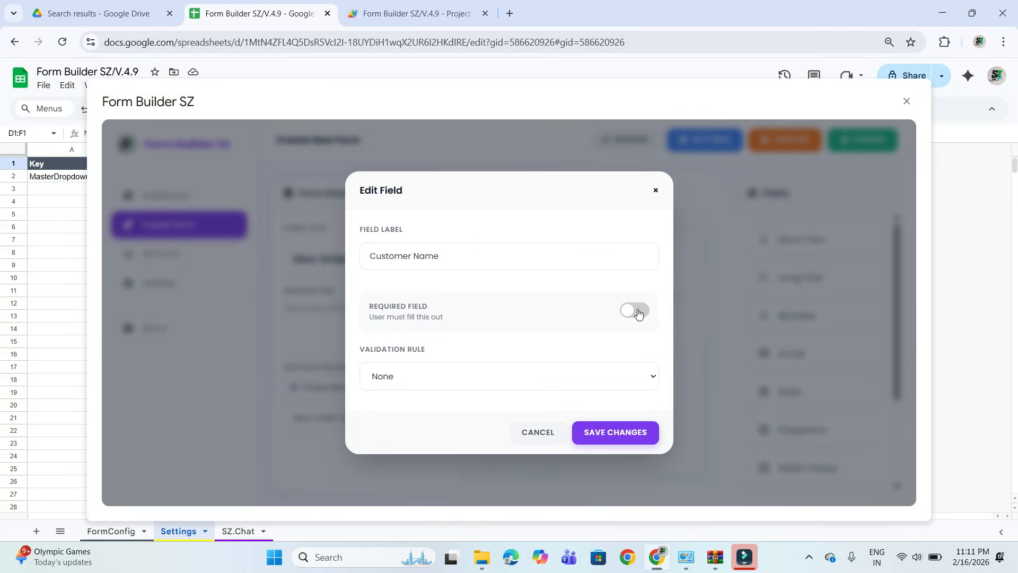
pyautogui.click(638, 314)
pyautogui.click(638, 431)
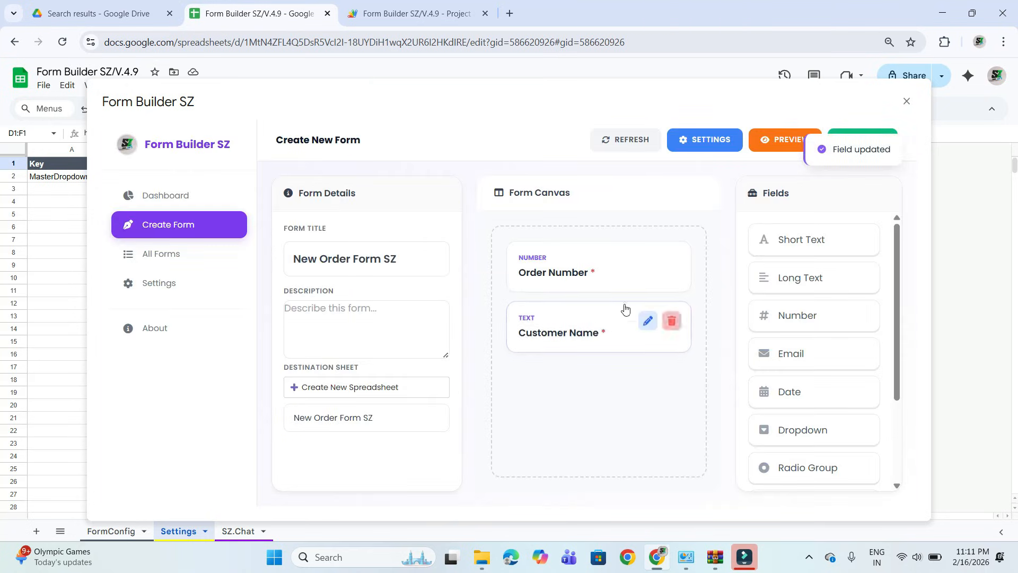
# Check the form title and the two required fields in the live preview, and close the preview.
pyautogui.click(788, 143)
pyautogui.scroll(-2, 469, 370)
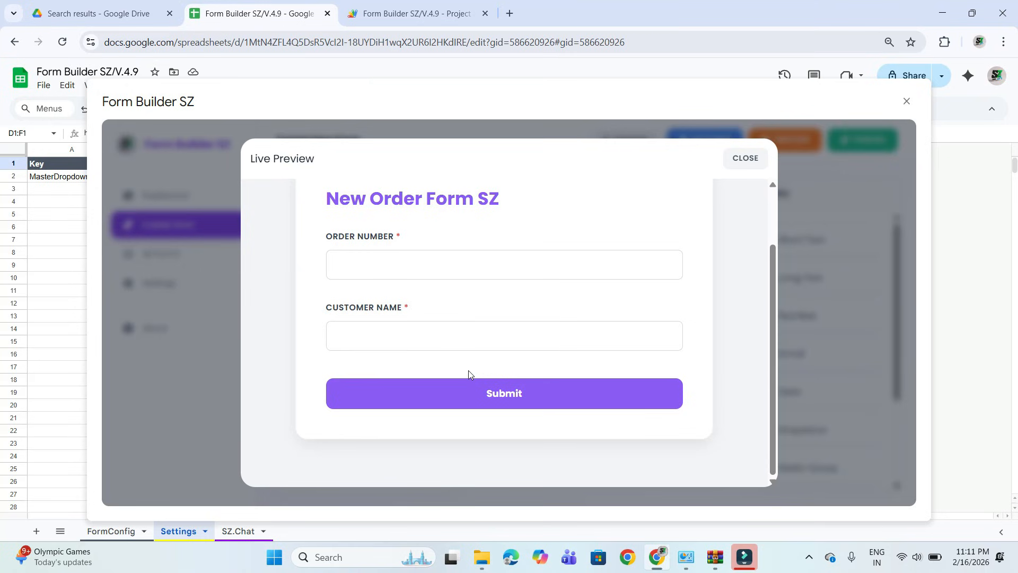
pyautogui.scroll(2, 469, 371)
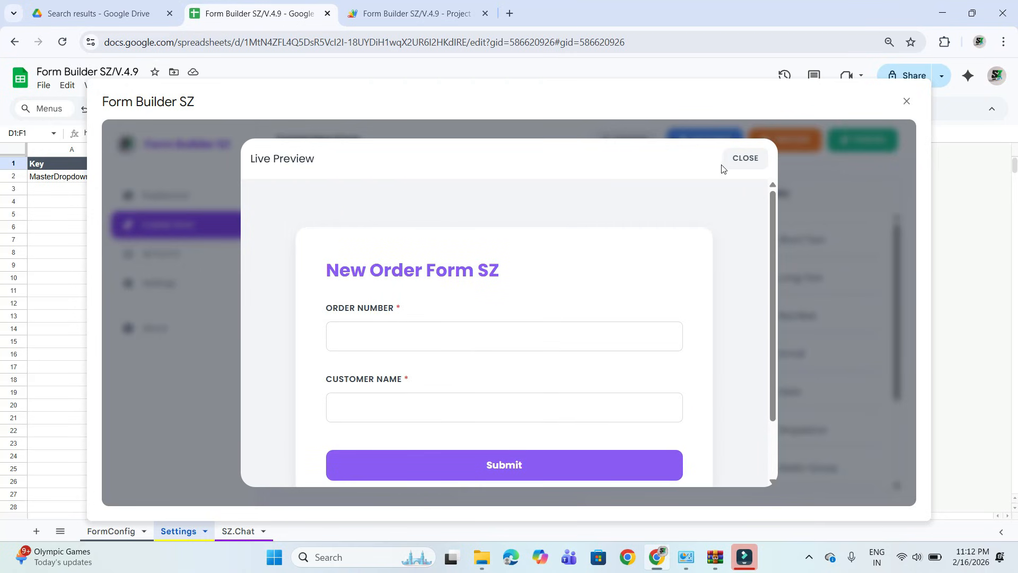
pyautogui.click(744, 158)
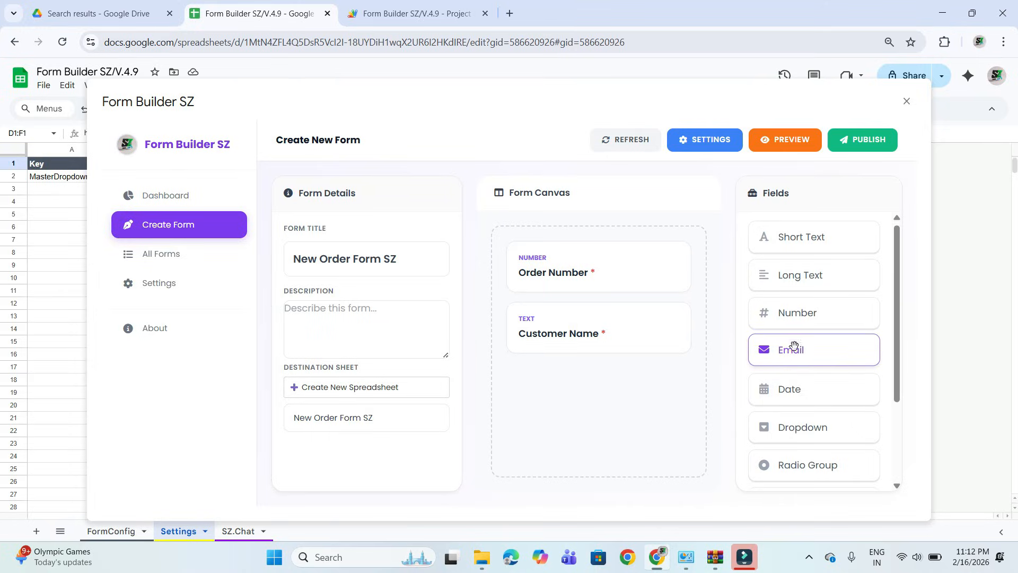
# Add a Number field labelled Mobile Number below Customer Name and make it required.
pyautogui.moveTo(790, 313); pyautogui.dragTo(620, 406)
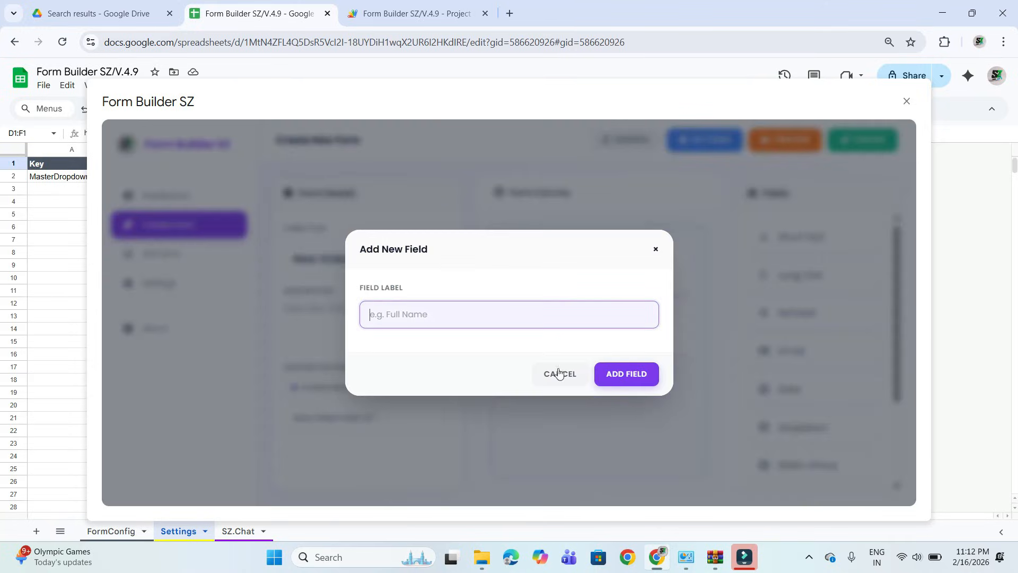
pyautogui.write('Mobile Number')
pyautogui.click(617, 373)
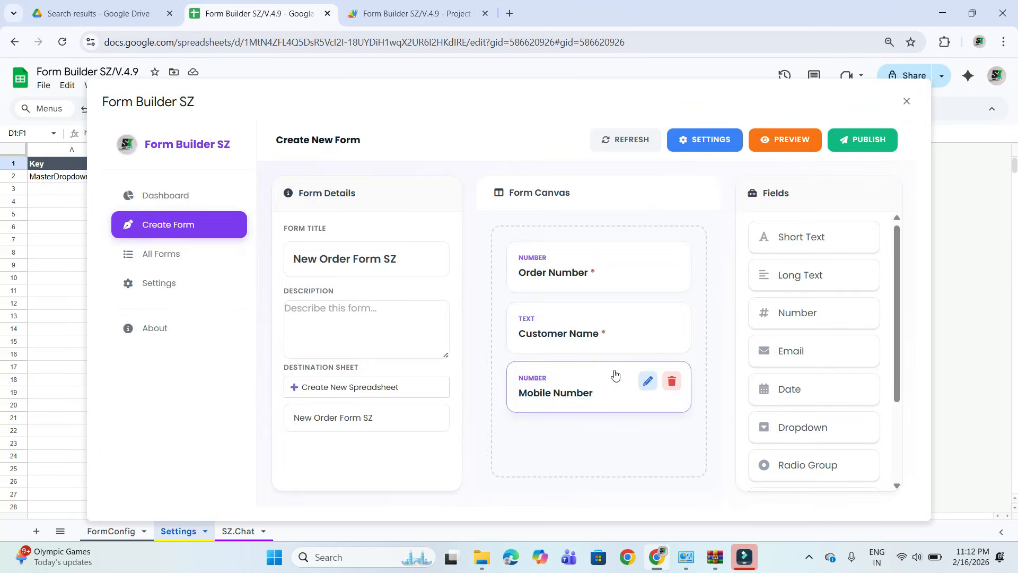
pyautogui.click(647, 383)
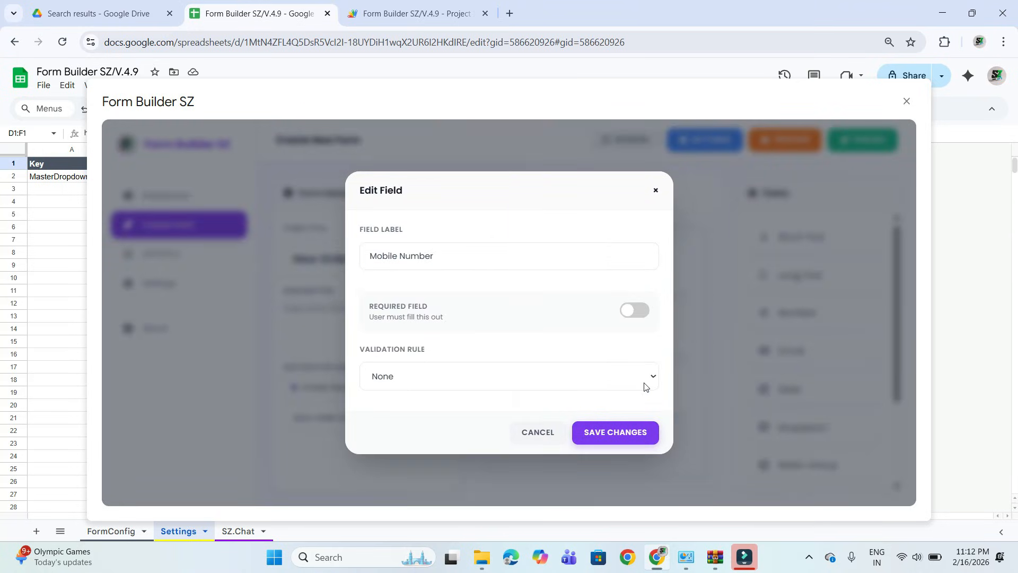
pyautogui.click(632, 312)
pyautogui.click(596, 430)
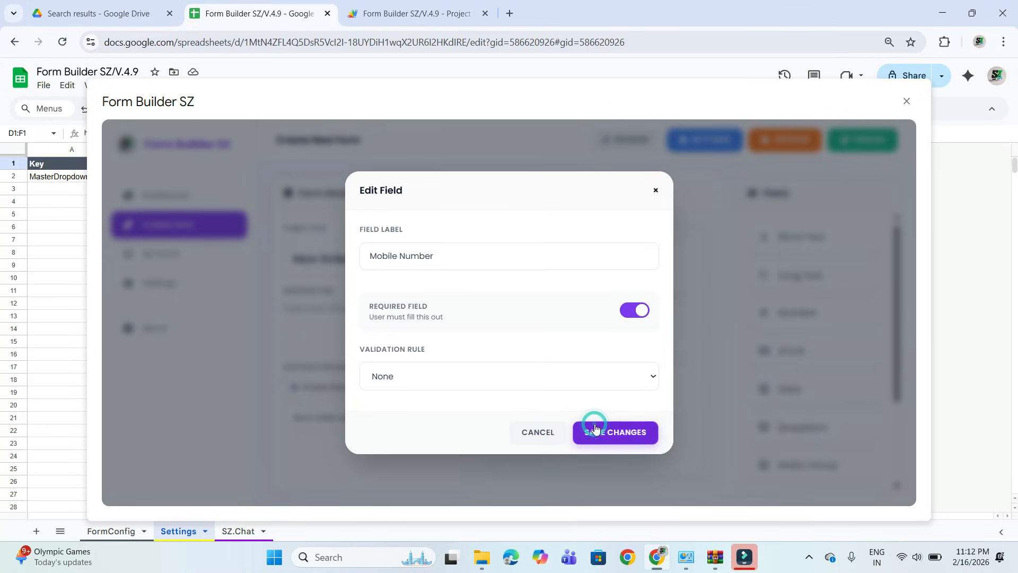
# Add an Email field labelled Email ID below Mobile Number and make it required.
pyautogui.moveTo(796, 349); pyautogui.dragTo(603, 437)
pyautogui.write('Email ID')
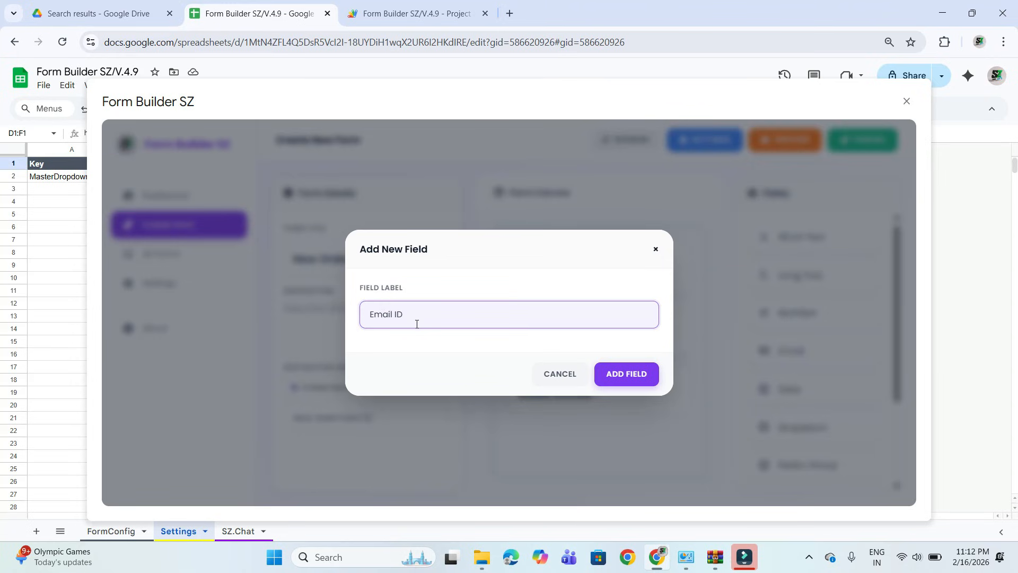
pyautogui.click(604, 371)
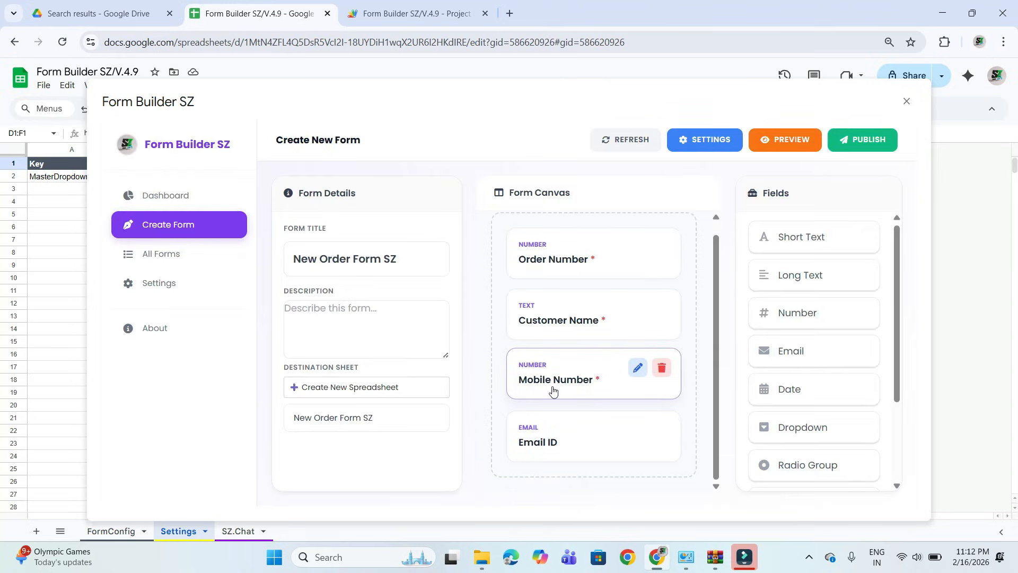
pyautogui.click(638, 429)
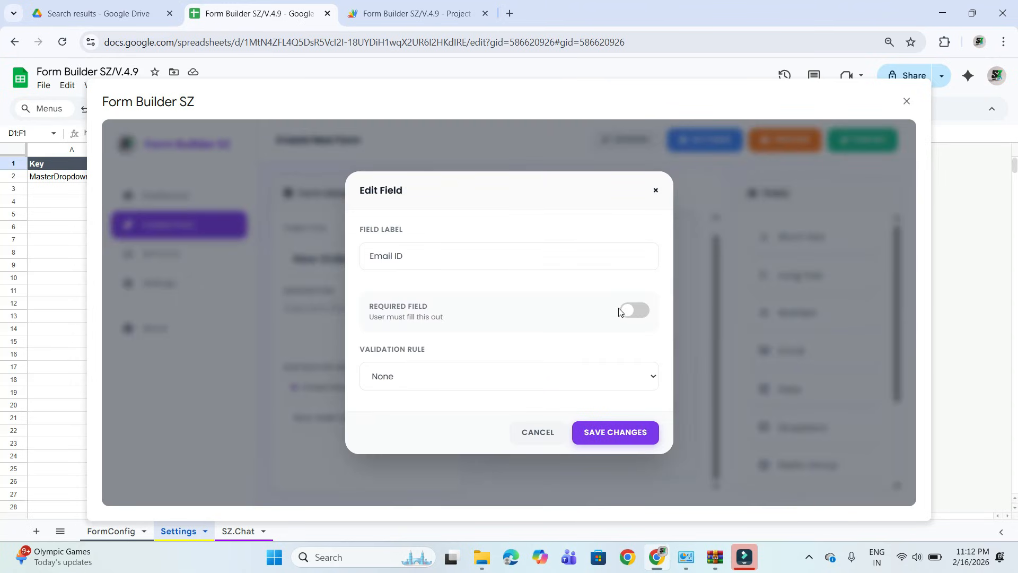
pyautogui.click(619, 310)
pyautogui.click(622, 431)
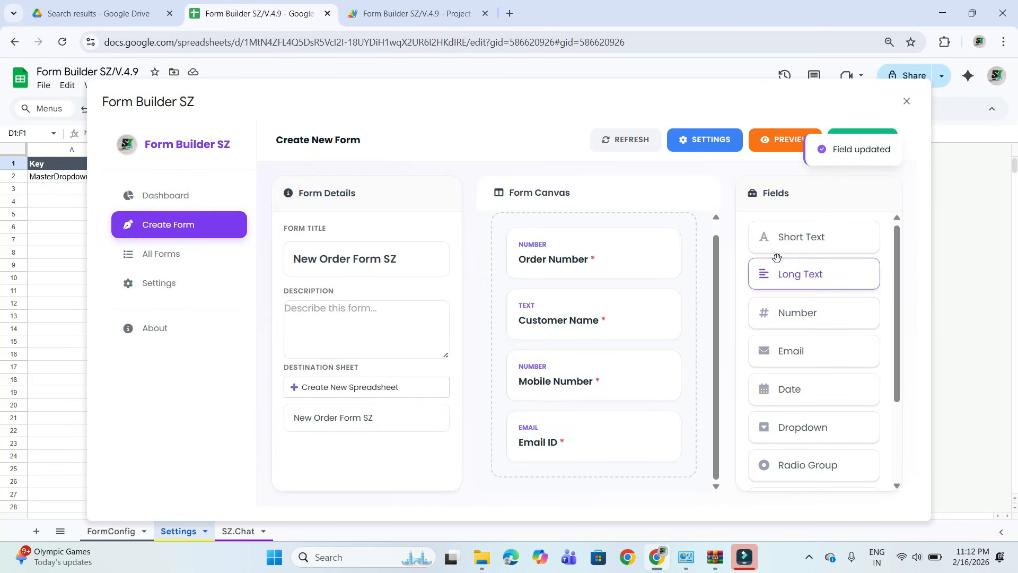
# Add a Short Text field labelled Product Name below the Email ID field.
pyautogui.moveTo(779, 236); pyautogui.dragTo(570, 413)
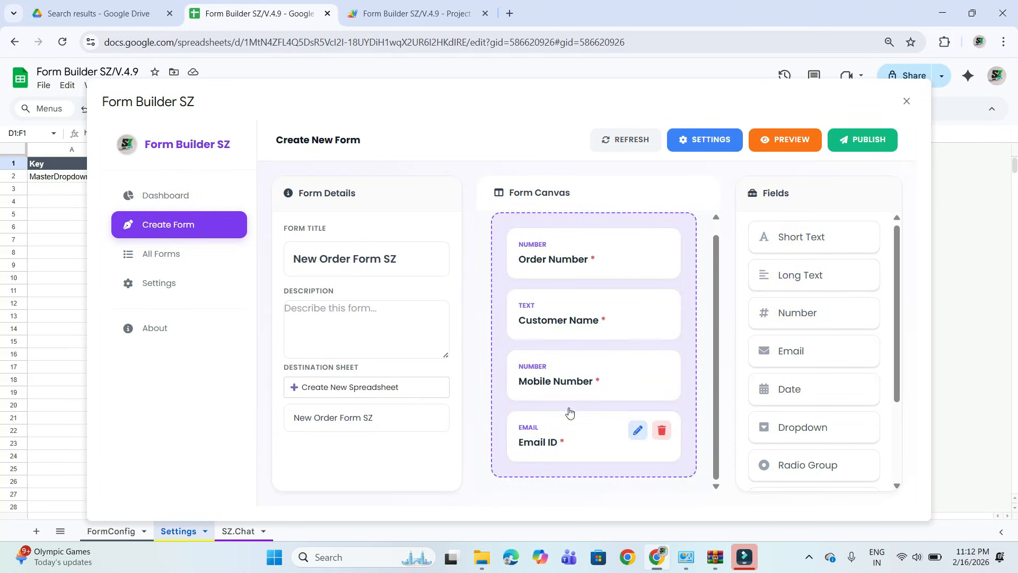
pyautogui.moveTo(805, 245); pyautogui.dragTo(558, 472)
pyautogui.write('p')
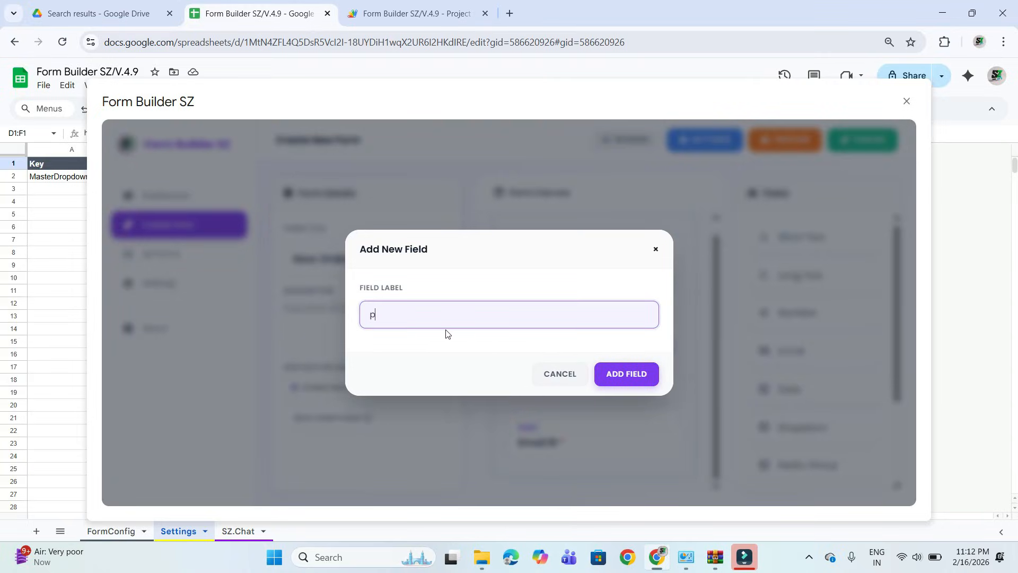
pyautogui.write('RODUCT')
pyautogui.press('BackSpace')
pyautogui.press('BackSpace')
pyautogui.press('BackSpace')
pyautogui.press('BackSpace')
pyautogui.press('BackSpace')
pyautogui.press('BackSpace')
pyautogui.press('BackSpace')
pyautogui.press('BackSpace')
pyautogui.write('P')
pyautogui.click(605, 373)
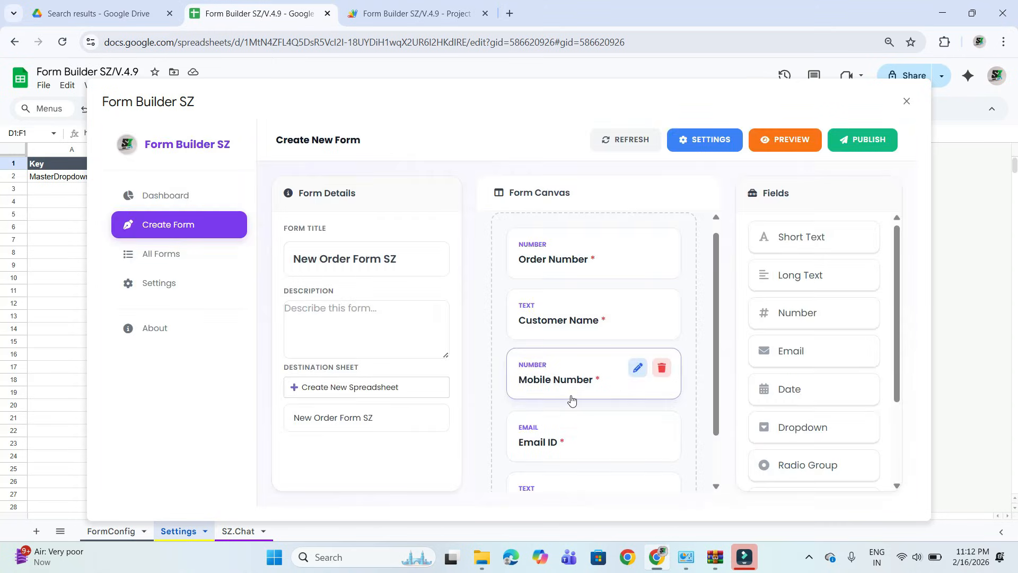
# Make the Product Name field required and save the field changes.
pyautogui.click(637, 429)
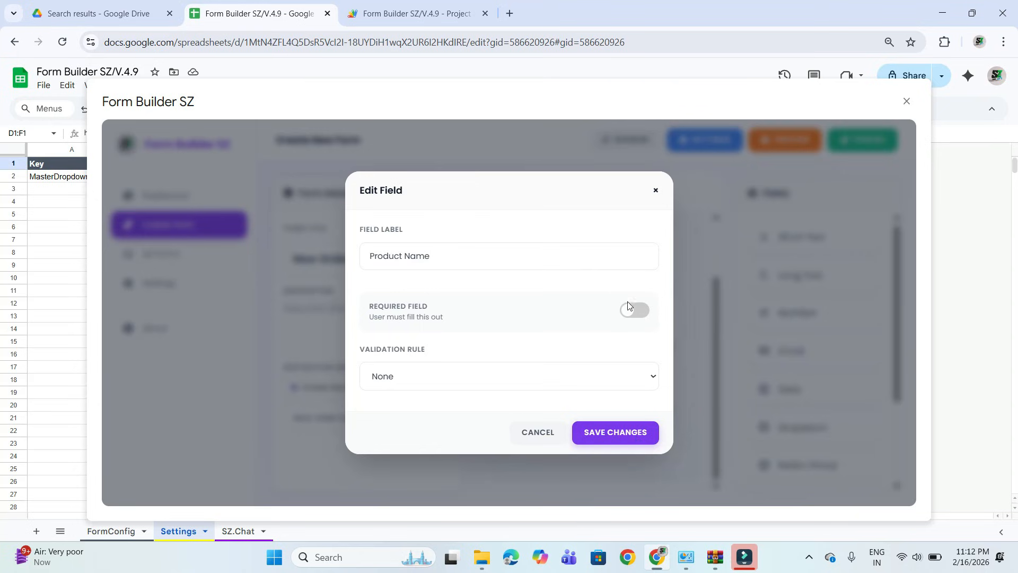
pyautogui.click(629, 307)
pyautogui.click(636, 430)
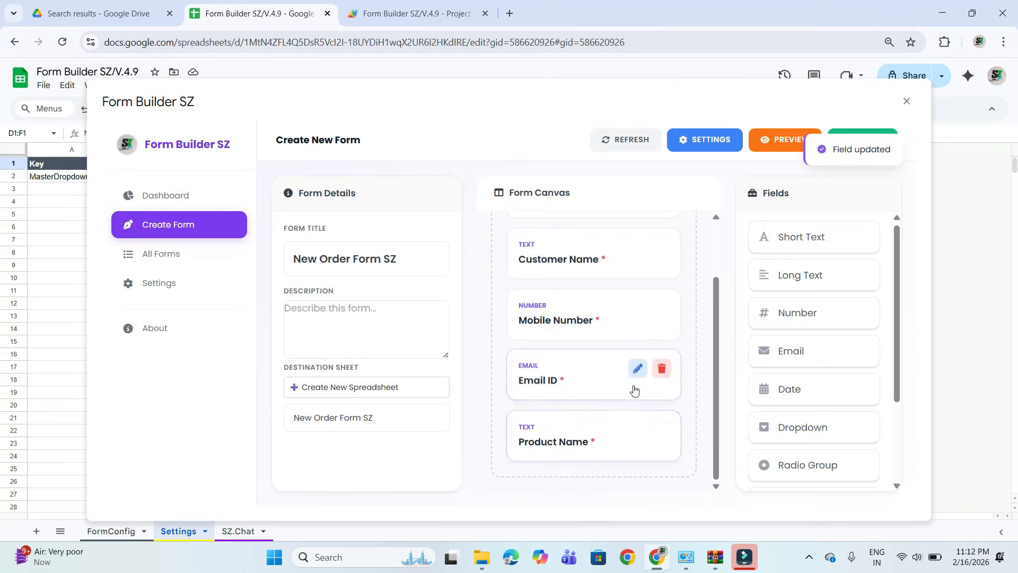
# Add a Short Text field labelled Quantity below Product Name and make it required.
pyautogui.moveTo(780, 234); pyautogui.dragTo(568, 456)
pyautogui.write('Quantity')
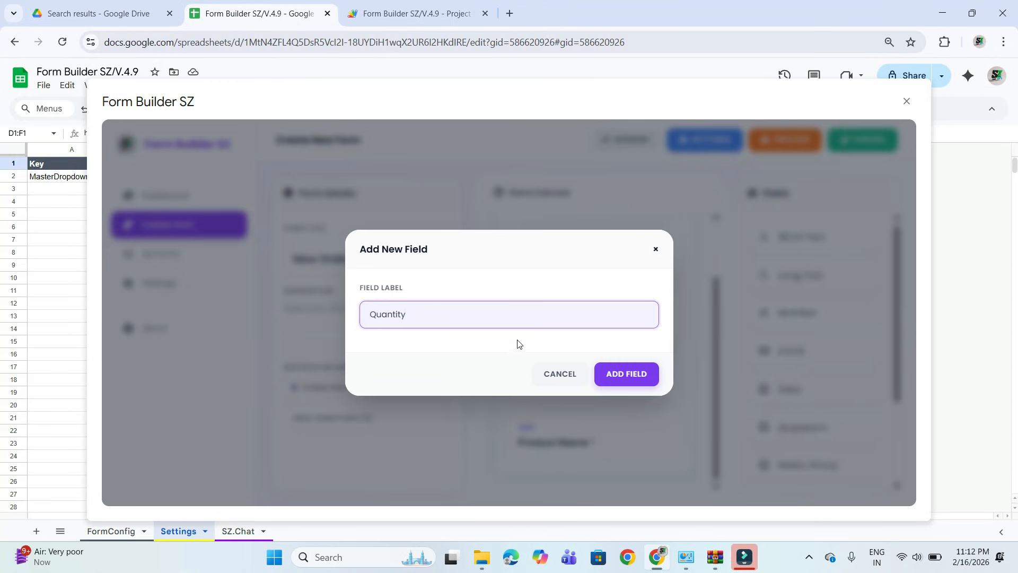
pyautogui.click(624, 376)
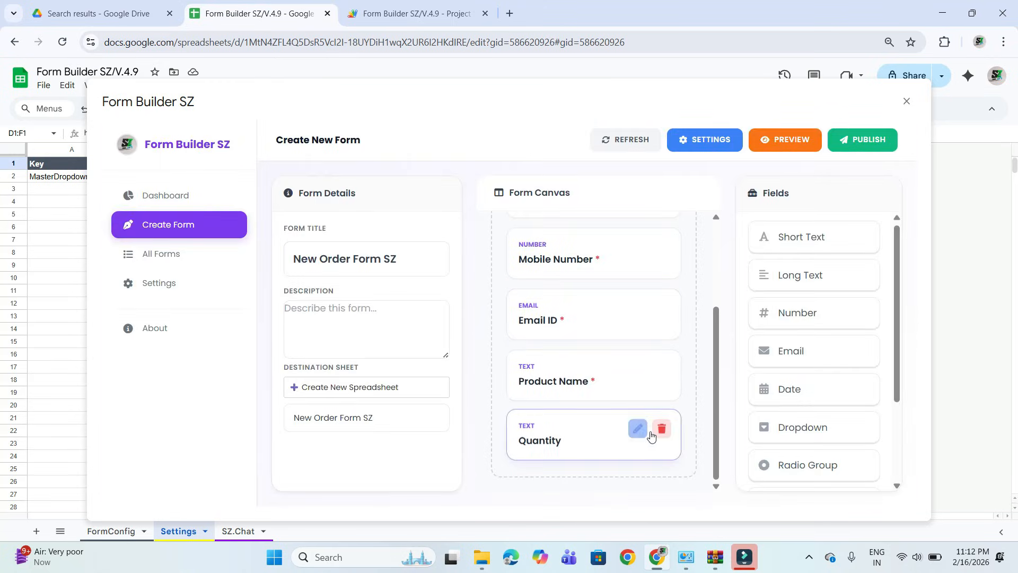
pyautogui.click(637, 428)
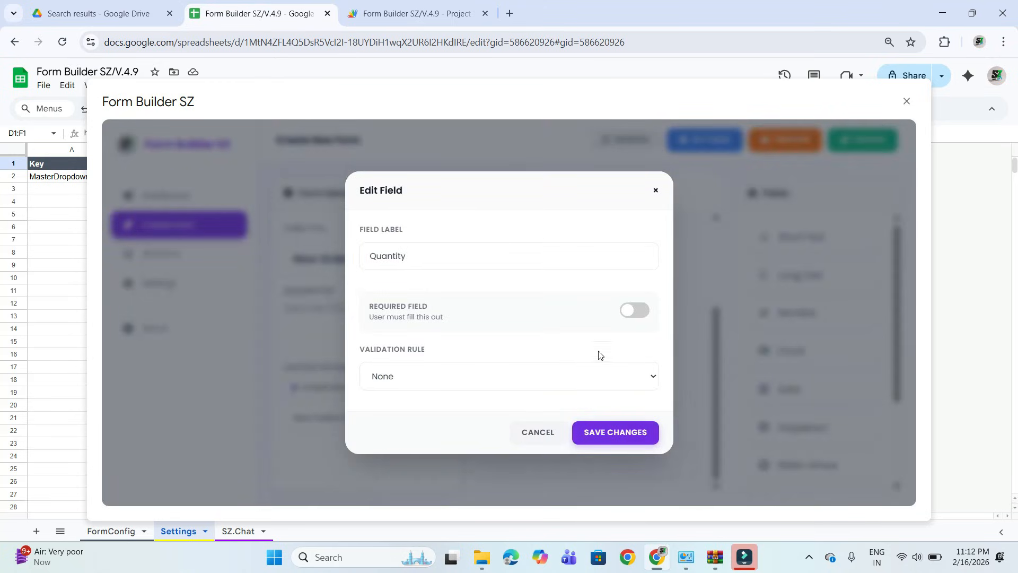
pyautogui.click(632, 307)
pyautogui.click(615, 431)
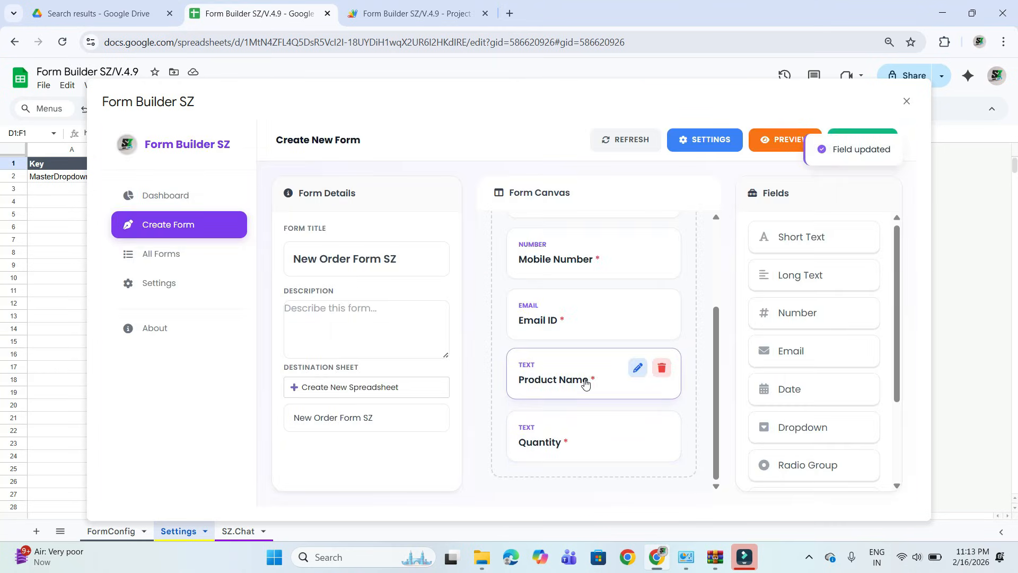
# Review the fields from Order Number to Quantity on the canvas and in the live preview, and close the preview.
pyautogui.scroll(2, 585, 382)
pyautogui.scroll(-2, 584, 380)
pyautogui.scroll(3, 583, 384)
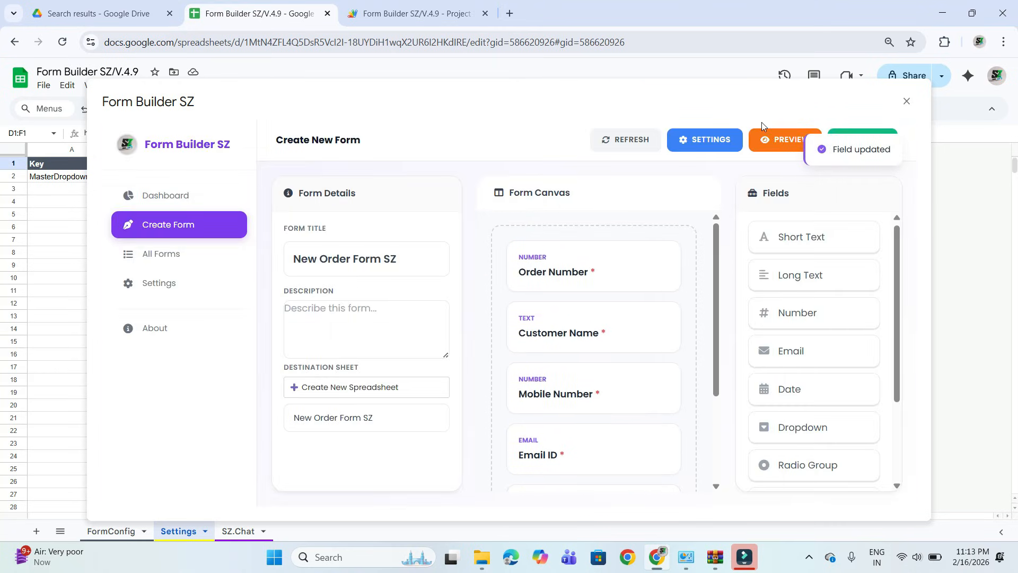
pyautogui.click(784, 134)
pyautogui.scroll(-3, 413, 362)
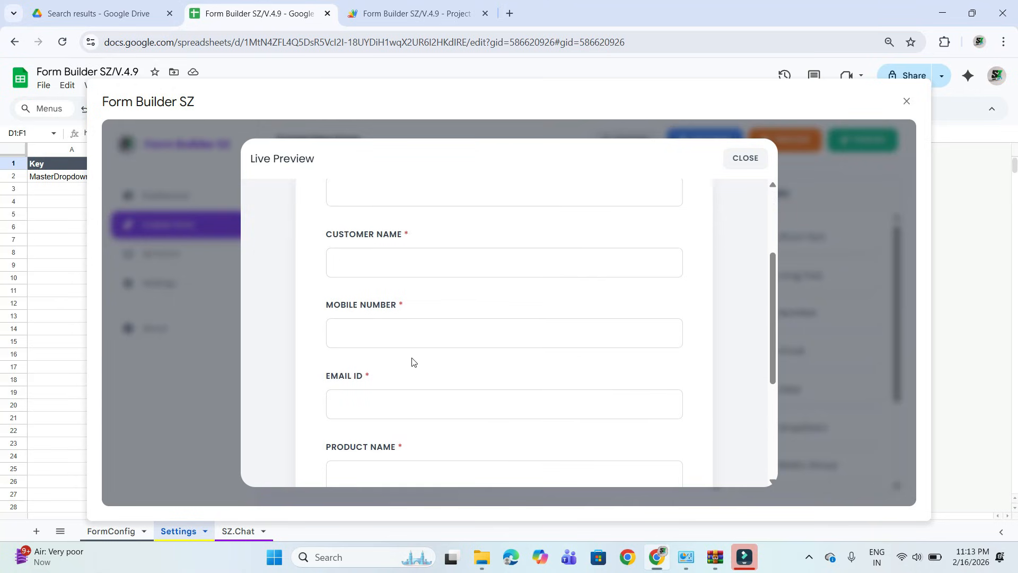
pyautogui.scroll(-3, 413, 362)
pyautogui.scroll(5, 413, 361)
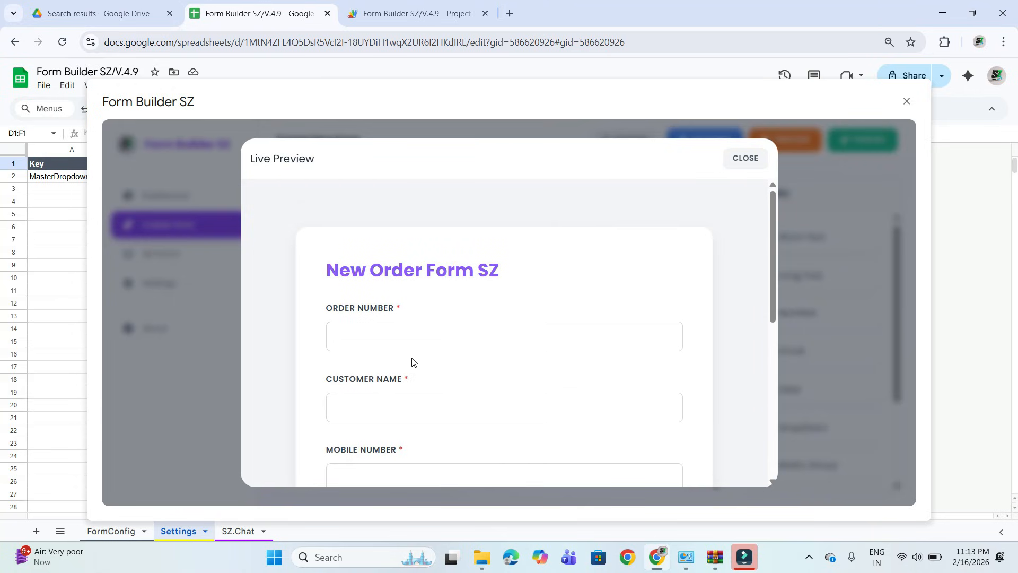
pyautogui.click(746, 159)
# Add an Attachment (File) field labelled Po File below Quantity and make it required.
pyautogui.scroll(-3, 801, 313)
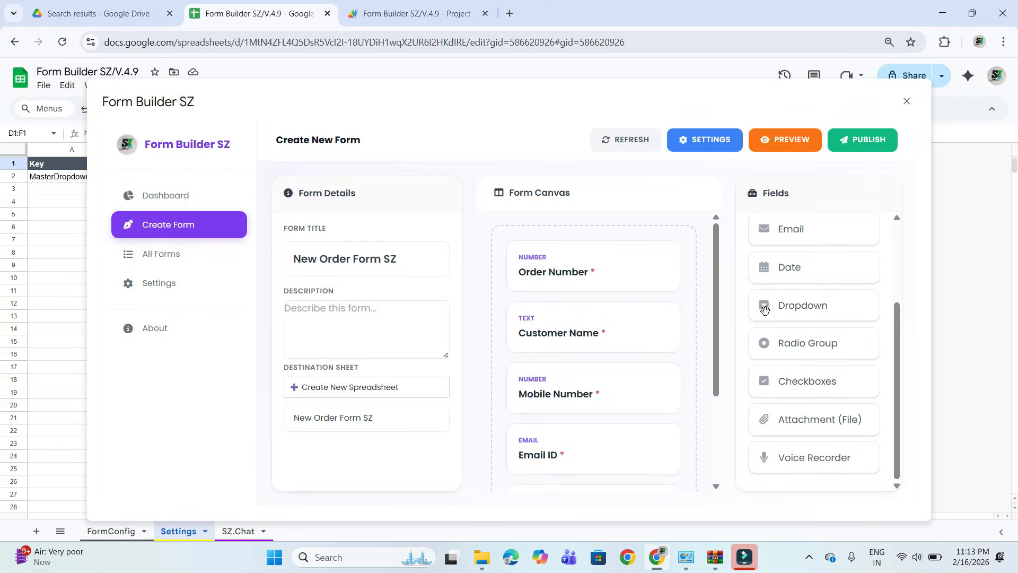
pyautogui.moveTo(806, 421); pyautogui.dragTo(589, 452)
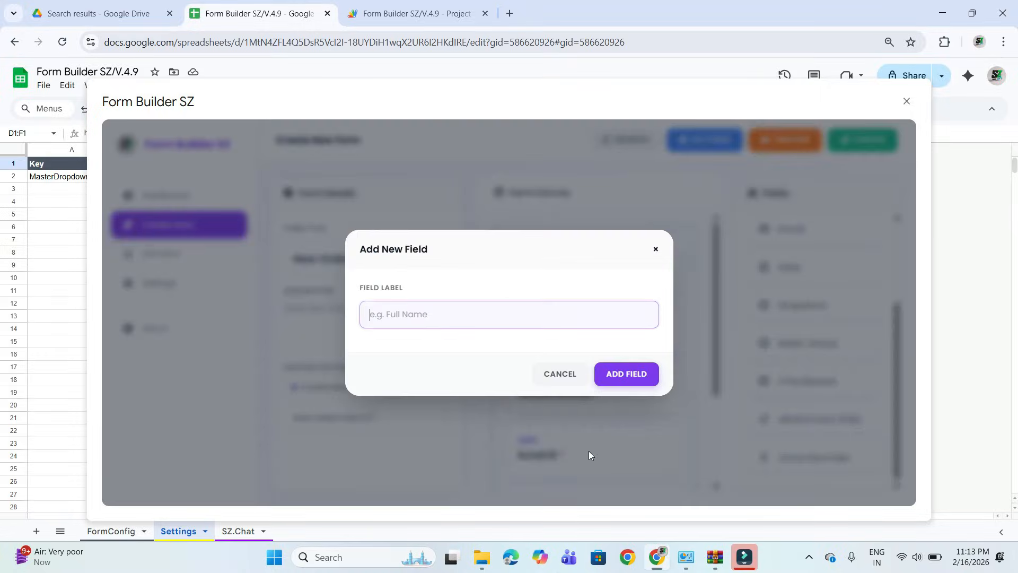
pyautogui.write('Po File')
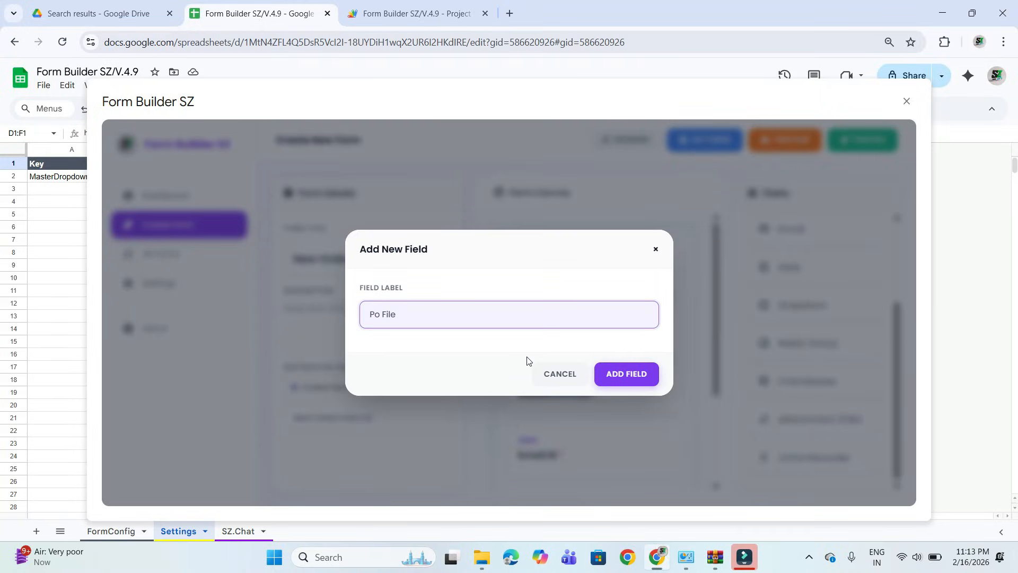
pyautogui.click(623, 373)
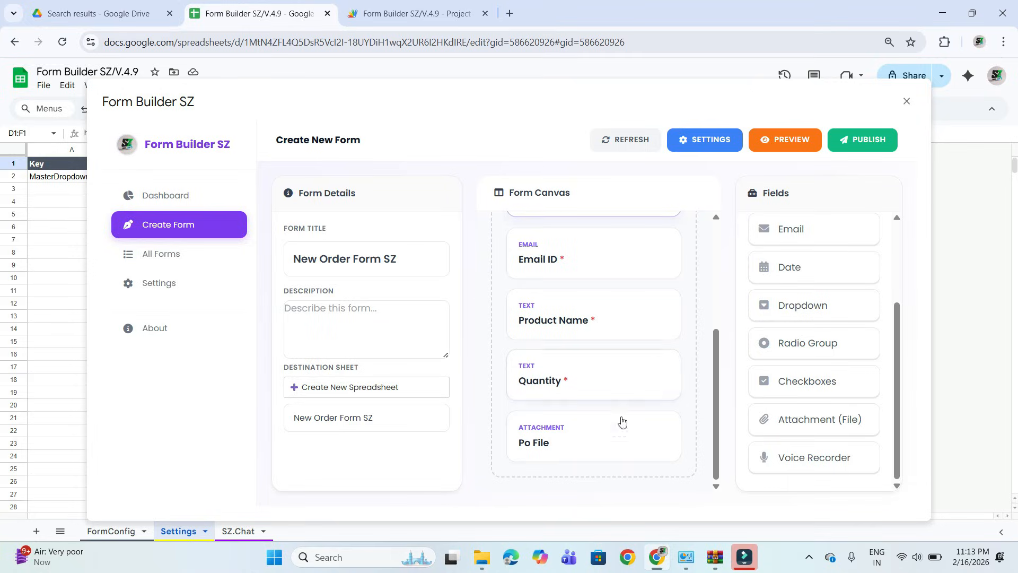
pyautogui.click(639, 427)
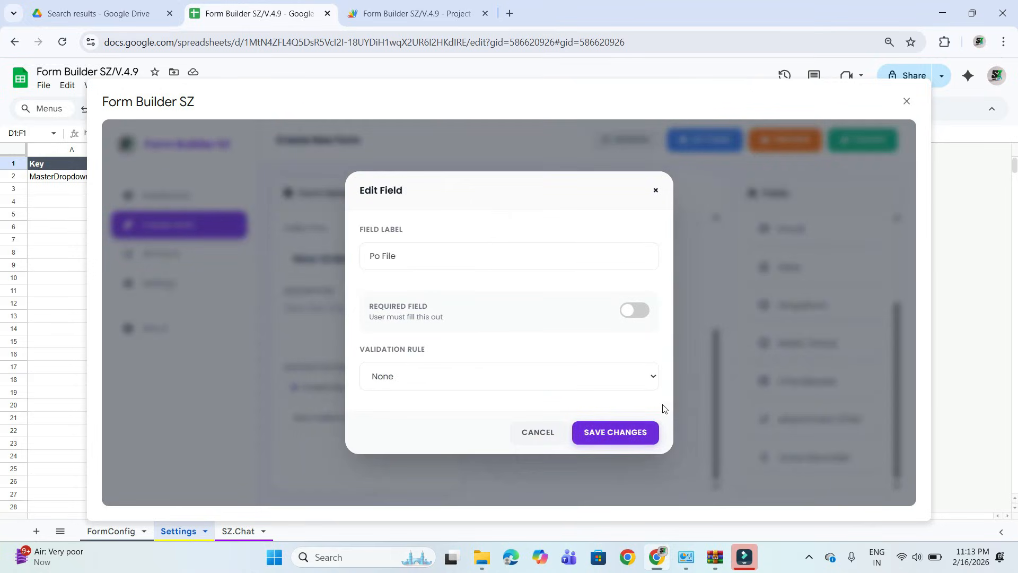
pyautogui.click(633, 312)
pyautogui.click(637, 430)
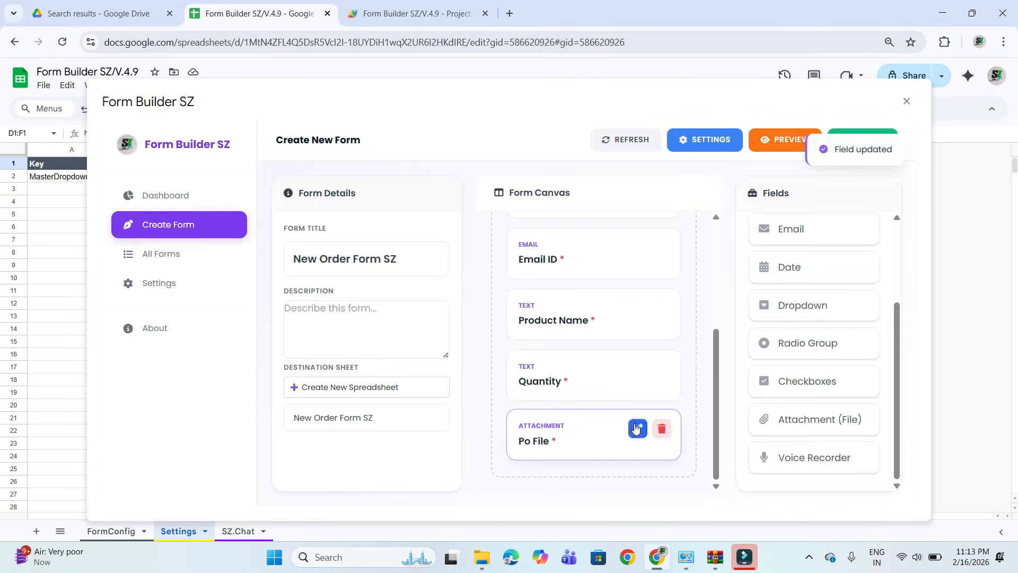
# Check the whole form, including the Po File upload field, in the live preview and close the preview.
pyautogui.scroll(4, 618, 371)
pyautogui.click(781, 142)
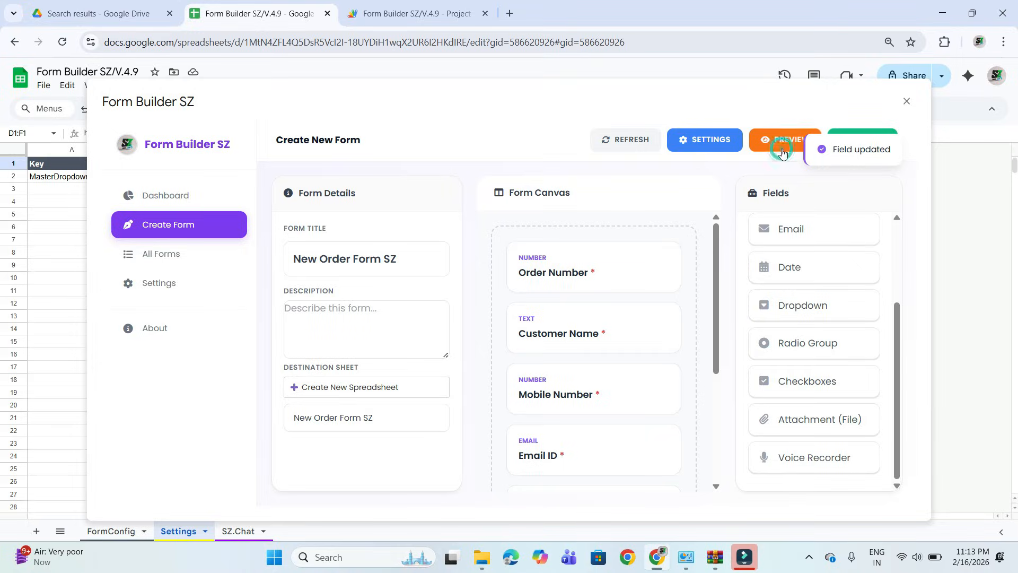
pyautogui.scroll(-3, 410, 365)
pyautogui.scroll(-3, 409, 366)
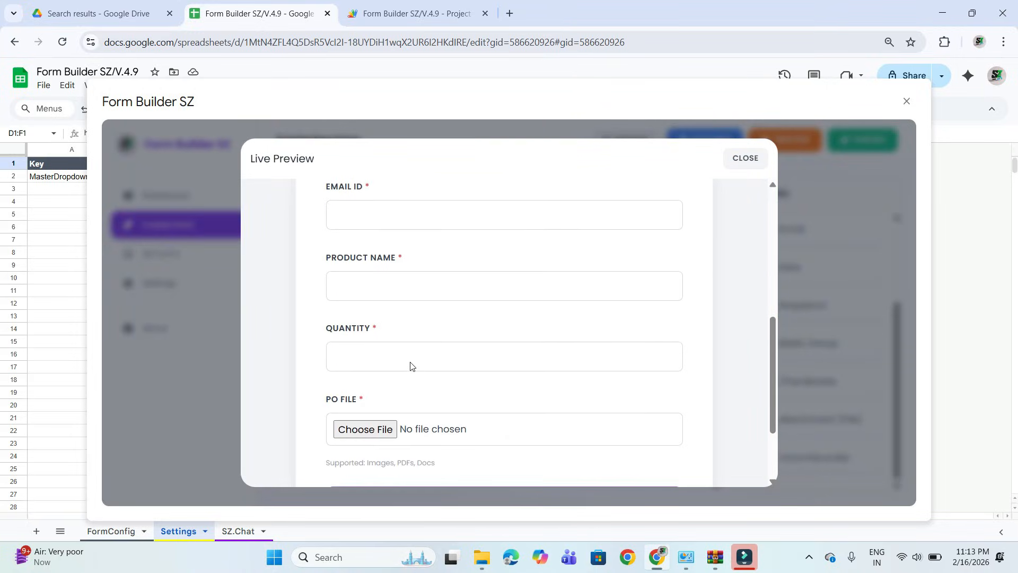
pyautogui.scroll(6, 410, 365)
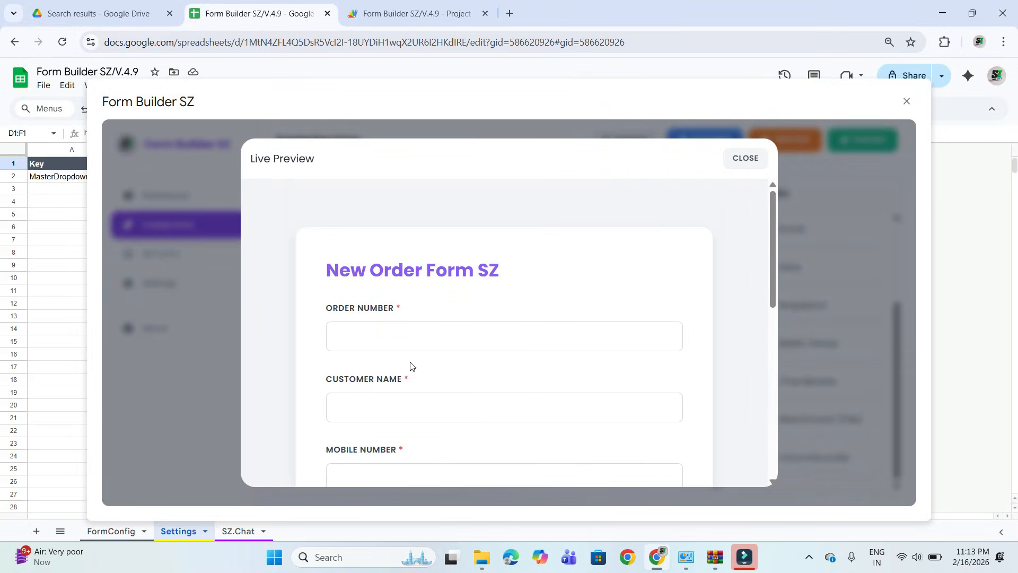
pyautogui.click(742, 158)
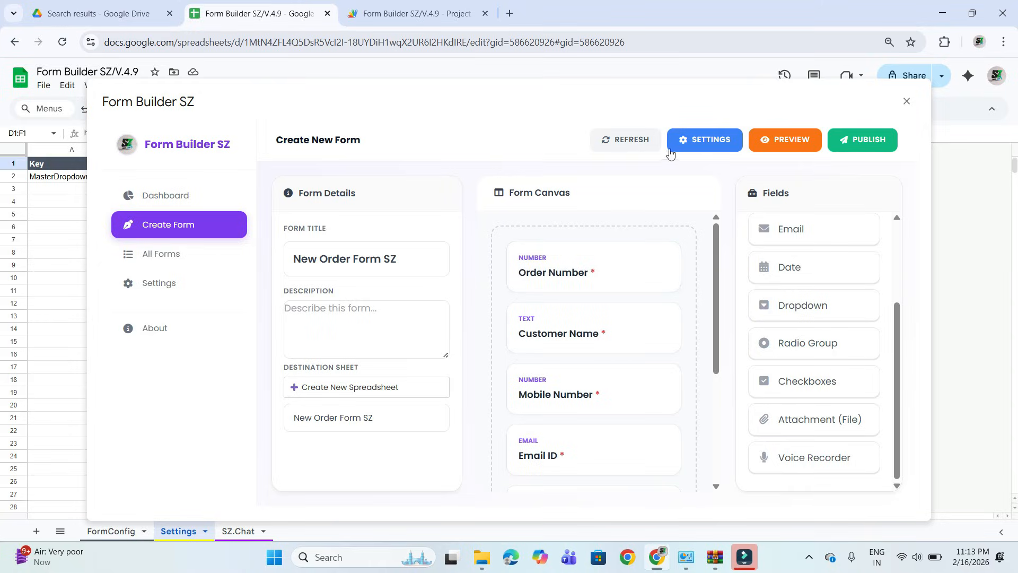
# Set the form's theme color to red #f24040 in the design settings.
pyautogui.click(702, 144)
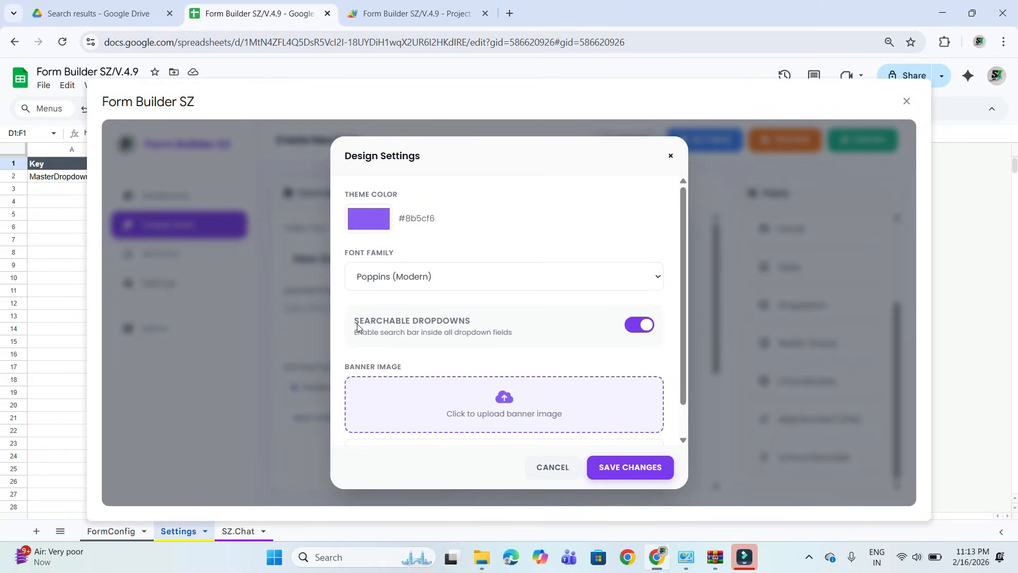
pyautogui.click(373, 212)
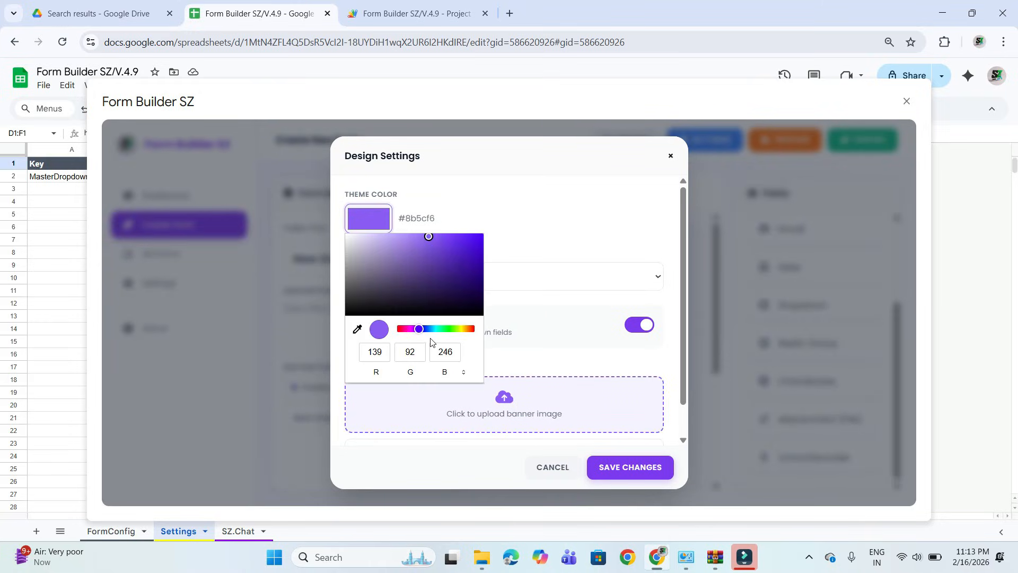
pyautogui.moveTo(418, 331); pyautogui.dragTo(477, 340)
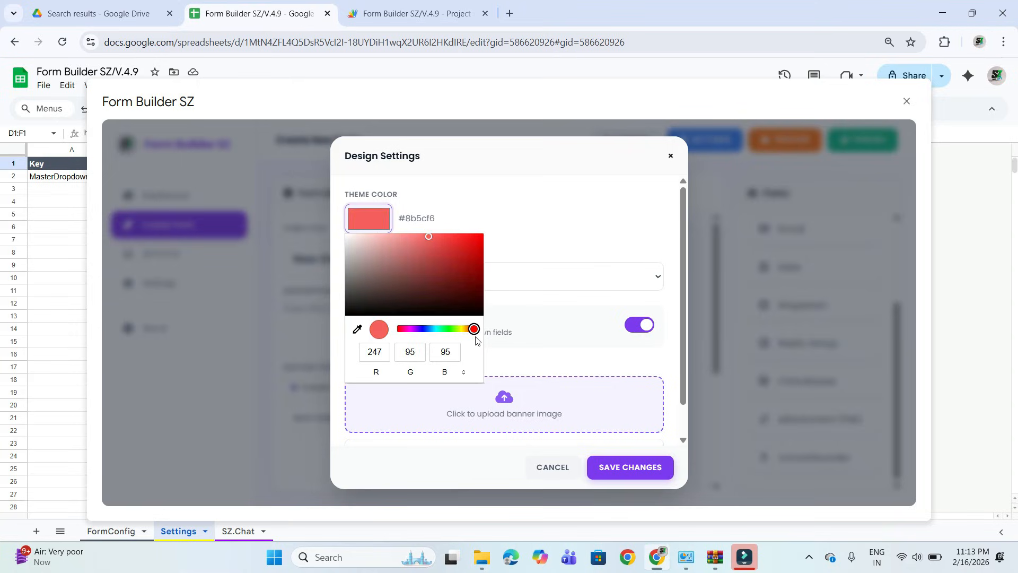
pyautogui.click(461, 263)
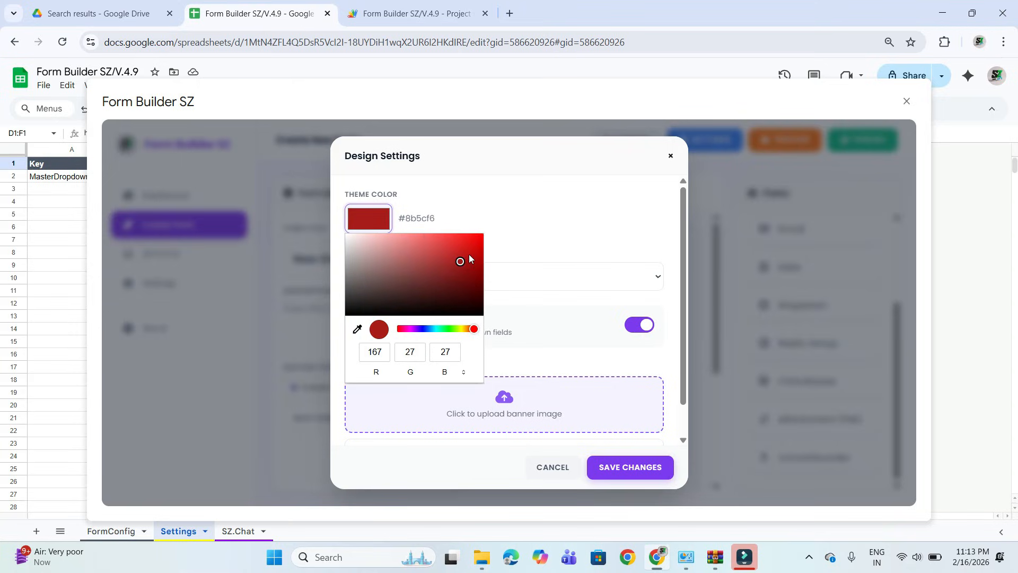
pyautogui.click(455, 245)
pyautogui.click(424, 254)
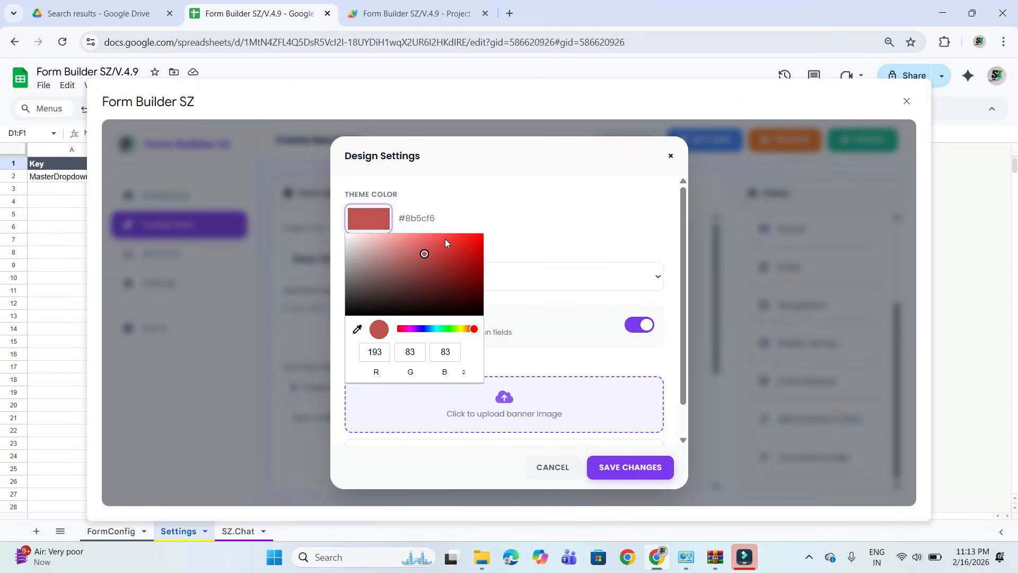
pyautogui.click(445, 240)
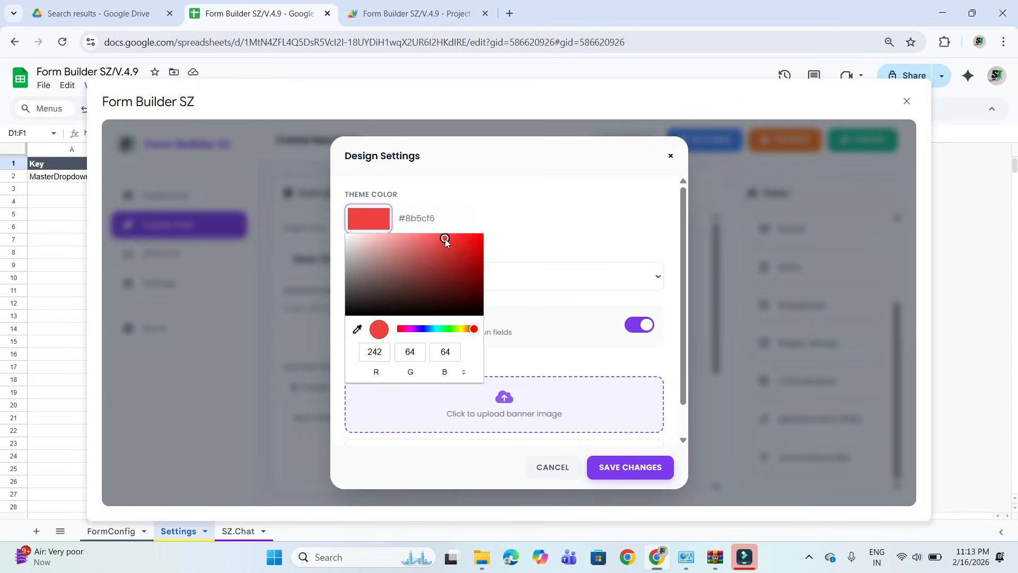
pyautogui.click(577, 347)
# Upload work-order-excel-template_9d395dc372__max from Downloads as the banner image and save the design settings.
pyautogui.scroll(-1, 498, 349)
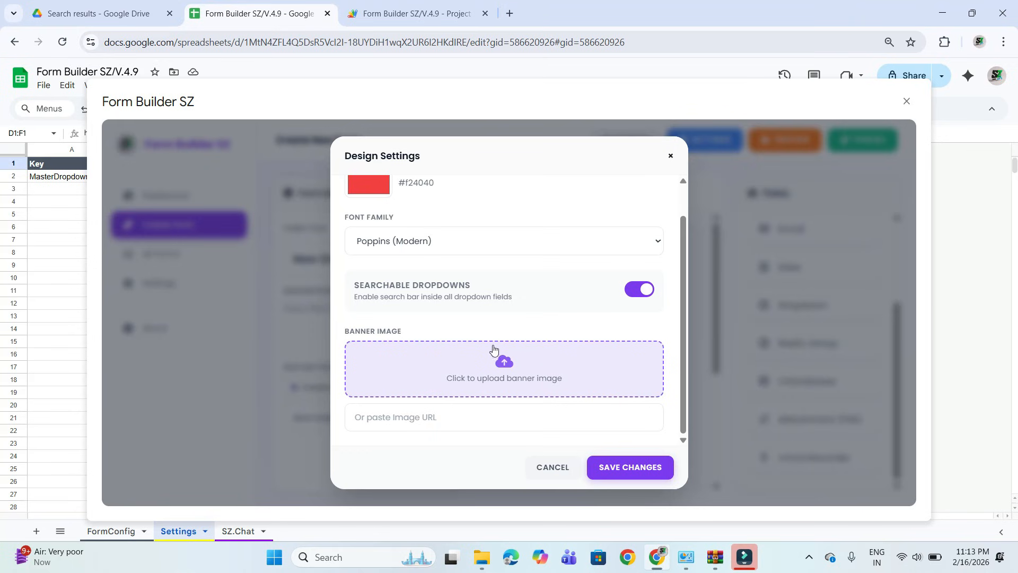
pyautogui.click(501, 379)
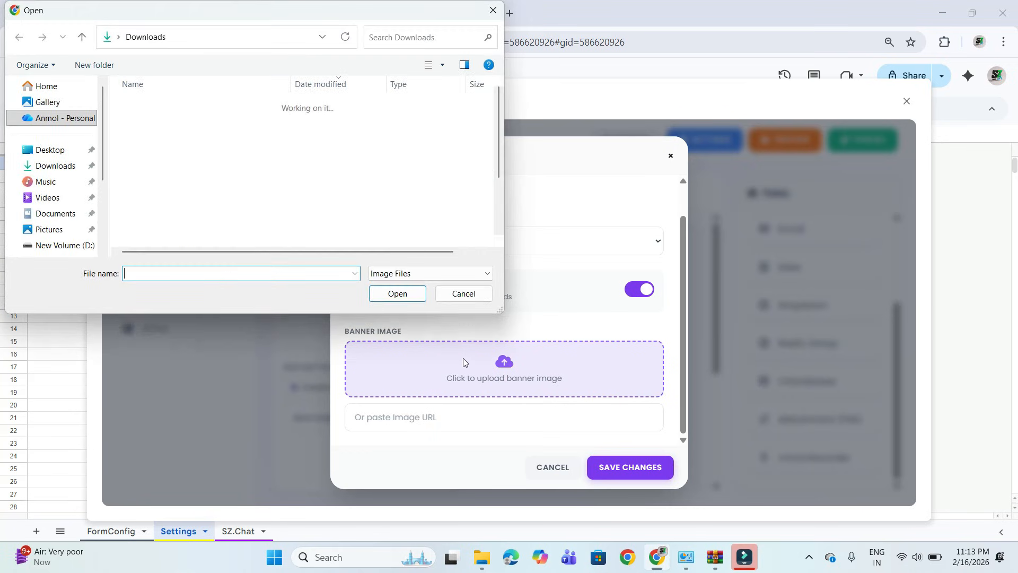
pyautogui.click(159, 120)
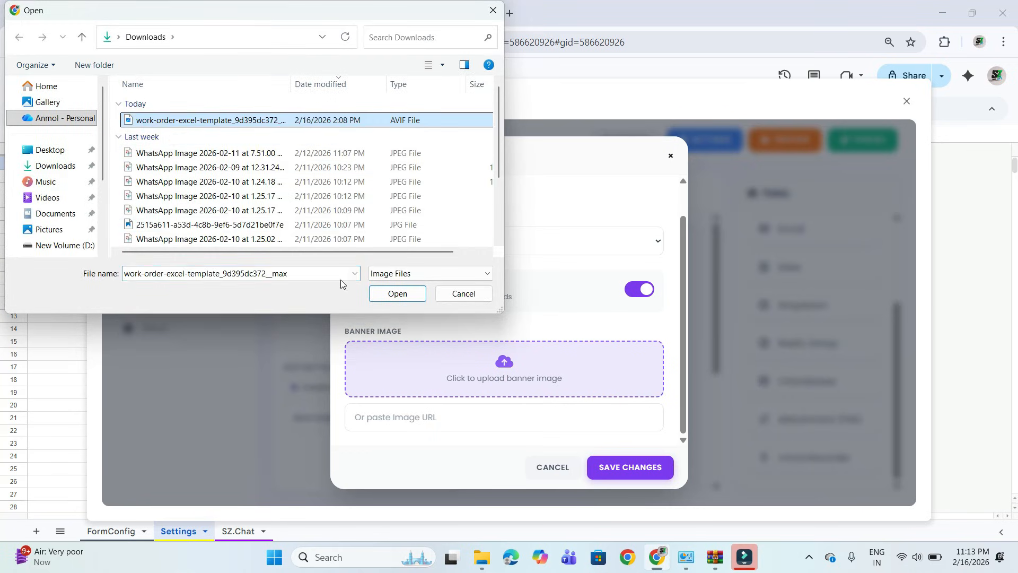
pyautogui.click(397, 295)
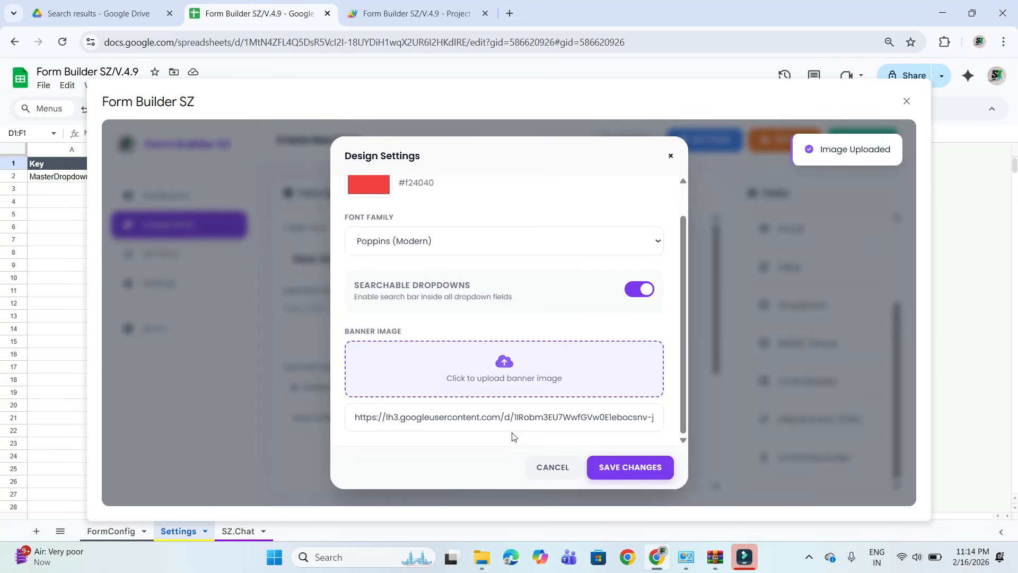
pyautogui.click(639, 467)
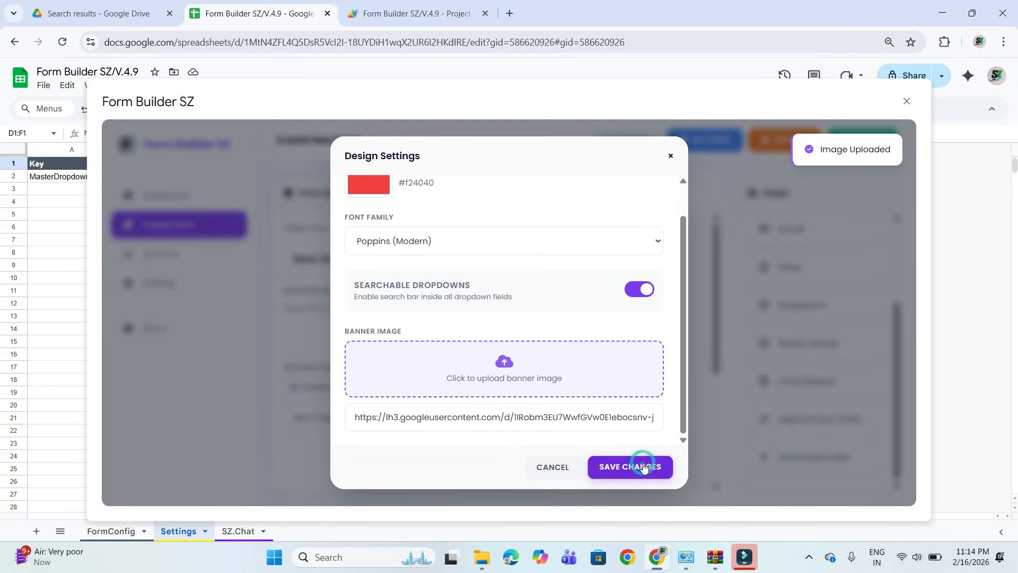
# Check the banner, theme color and fields in the live preview, and publish New Order Form SZ.
pyautogui.click(758, 143)
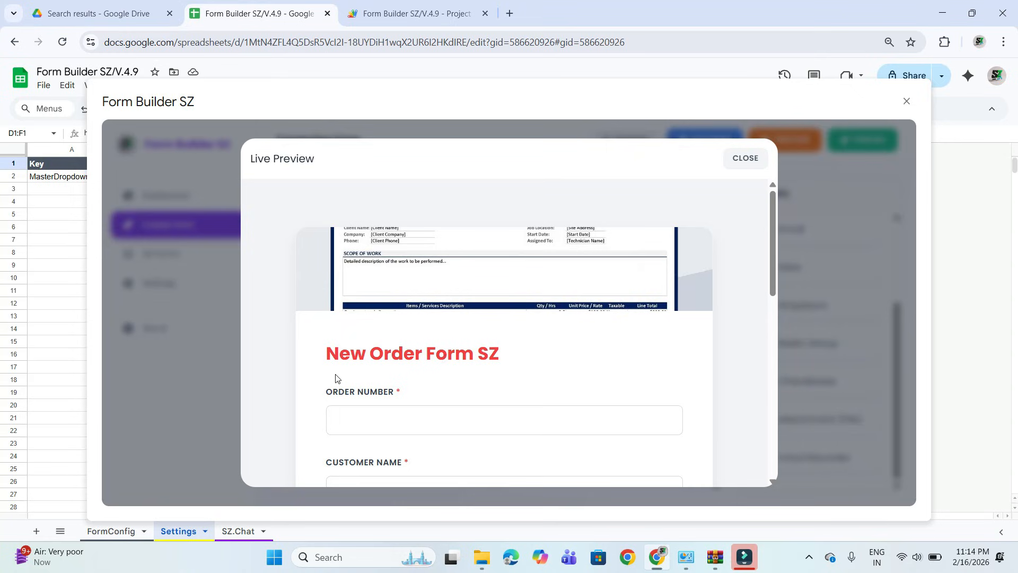
pyautogui.scroll(-10, 335, 378)
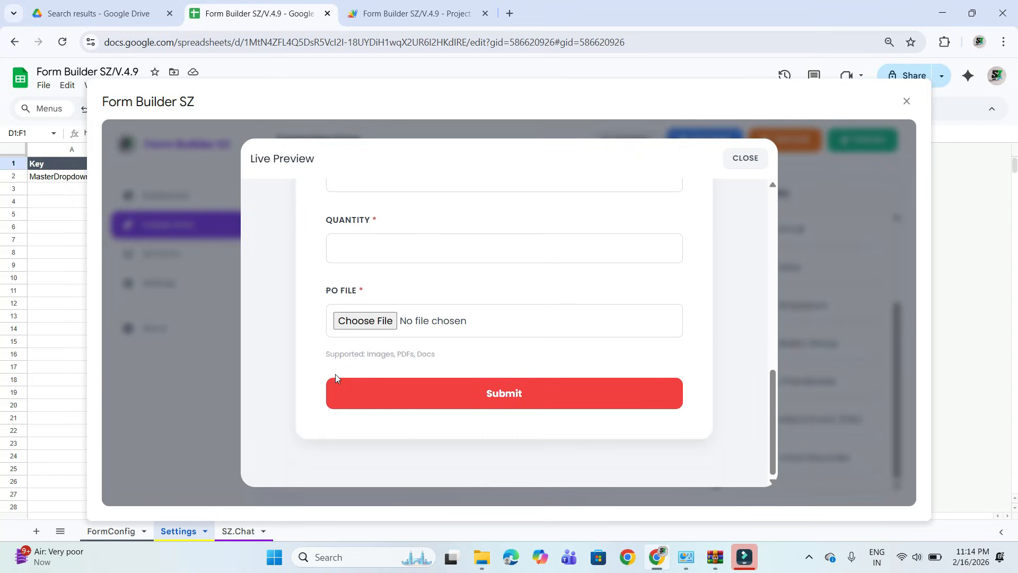
pyautogui.scroll(10, 335, 378)
pyautogui.click(743, 157)
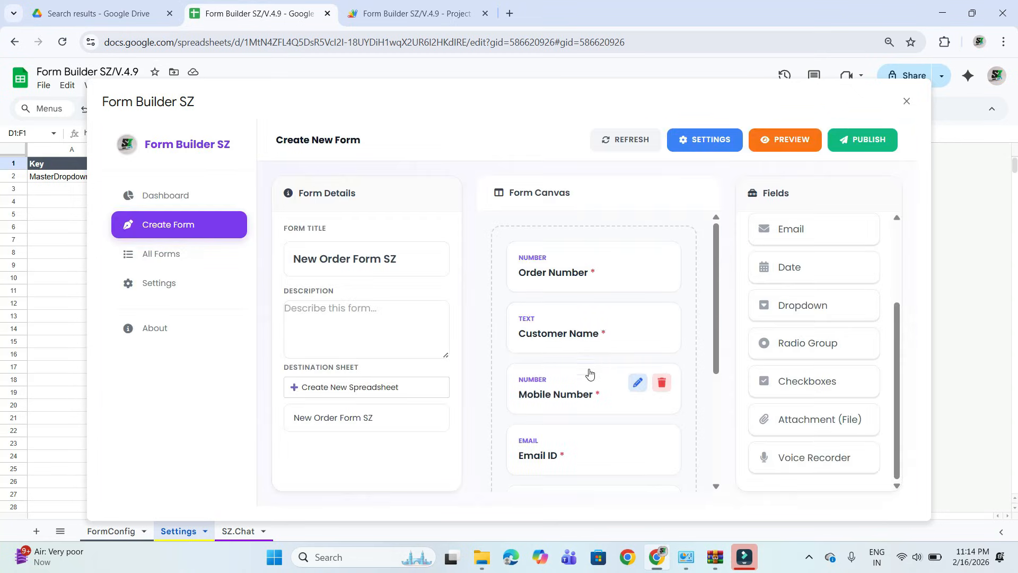
pyautogui.scroll(-5, 590, 375)
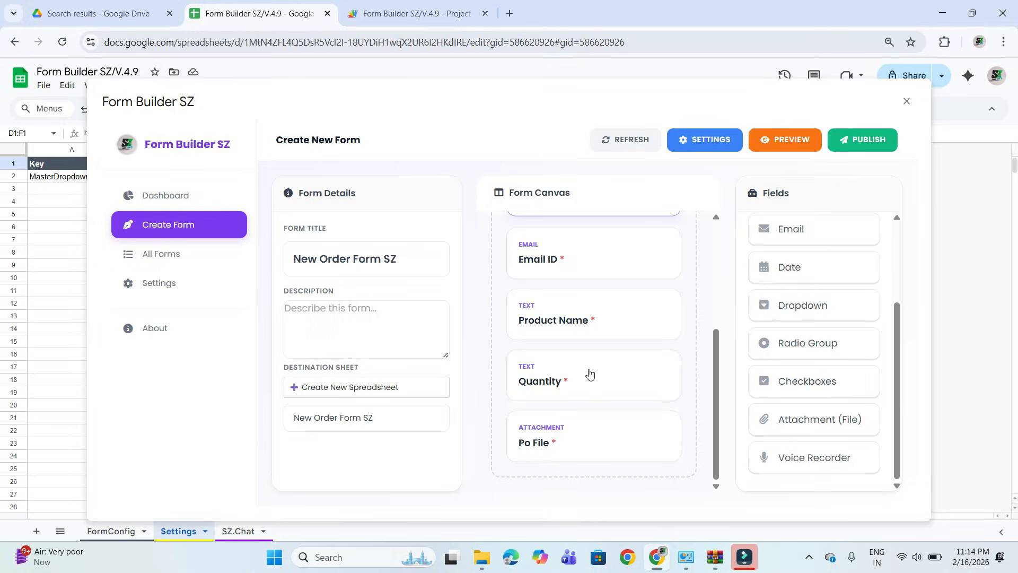
pyautogui.click(859, 142)
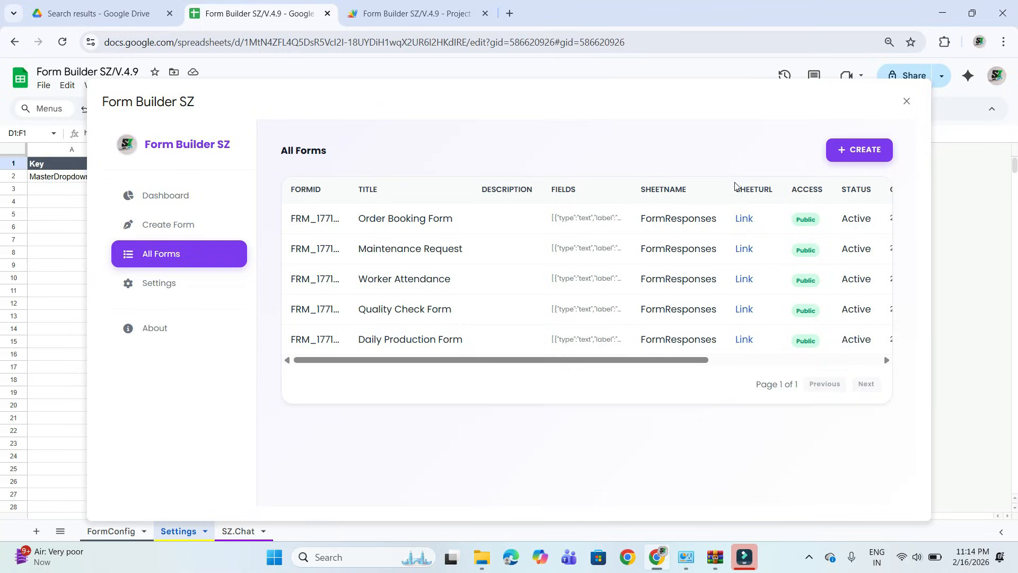
# Look for the published form in the dashboard totals and the All Forms list, refreshing the form creation view in between.
pyautogui.click(173, 197)
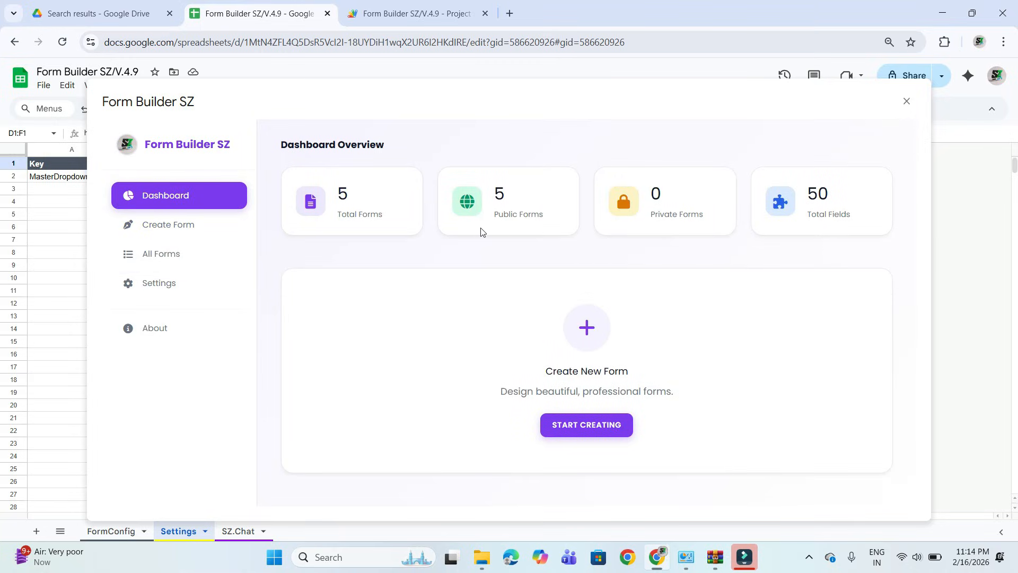
pyautogui.click(224, 220)
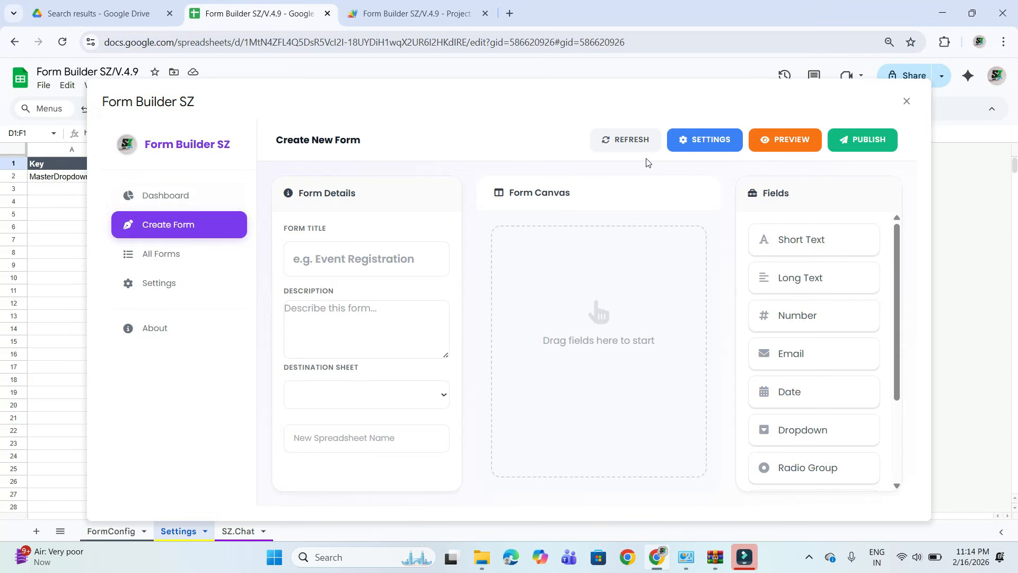
pyautogui.click(636, 141)
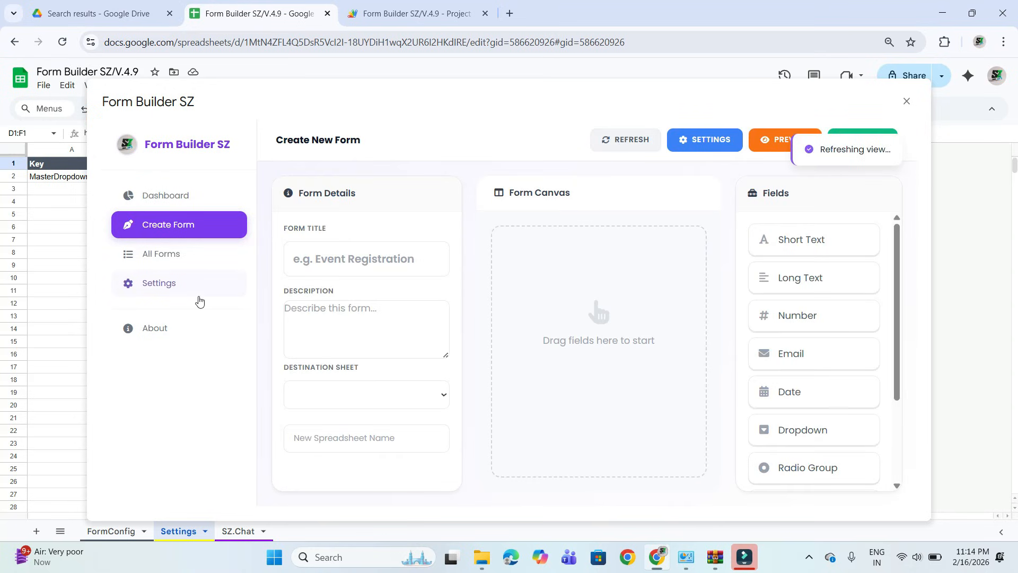
pyautogui.click(150, 260)
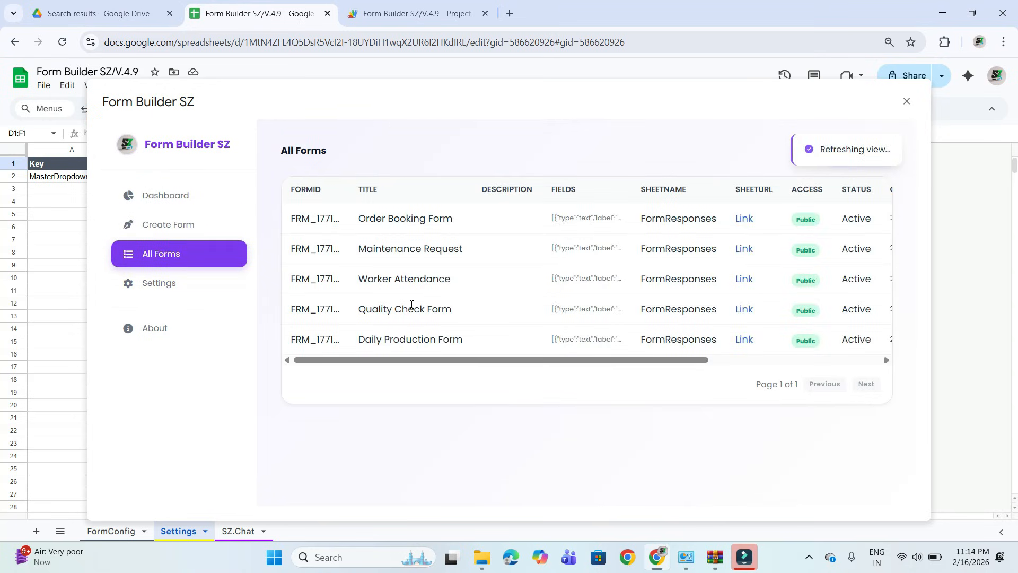
pyautogui.hscroll(4, 597, 311)
pyautogui.hscroll(-4, 597, 311)
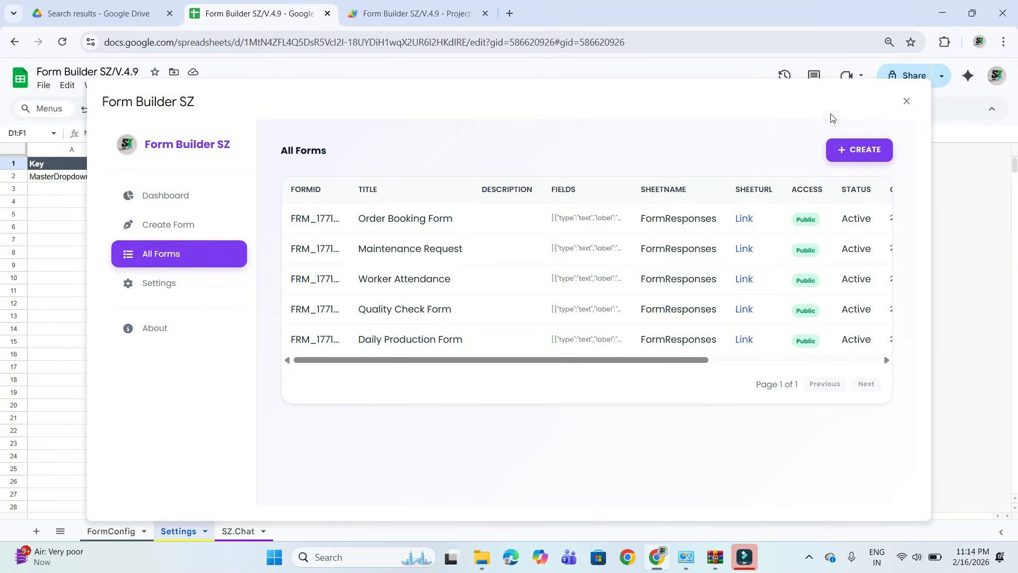
# Close and relaunch Form Builder SZ, and locate the New Order Form SZ entry with its form link in All Forms.
pyautogui.click(906, 101)
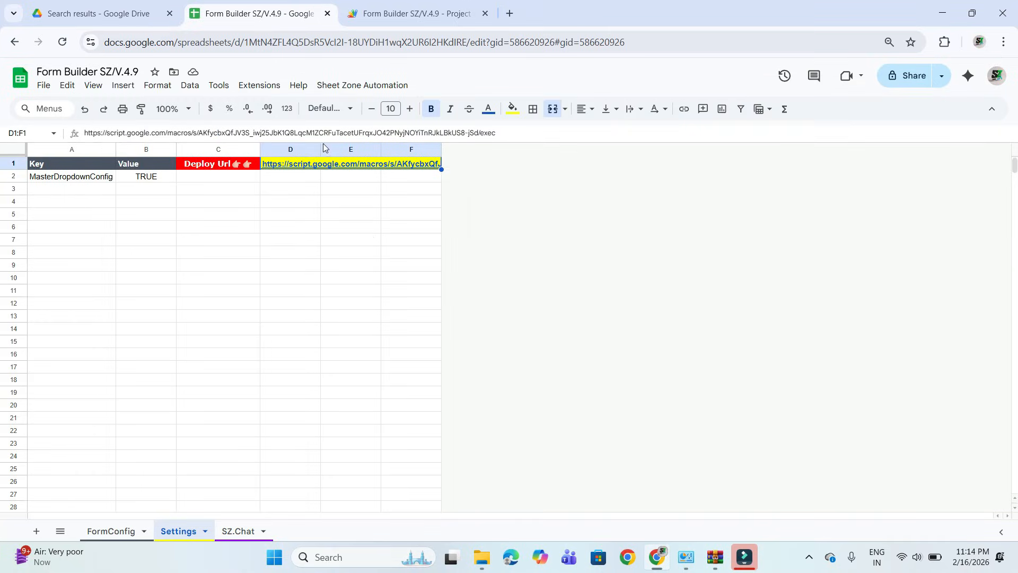
pyautogui.click(326, 86)
pyautogui.click(359, 103)
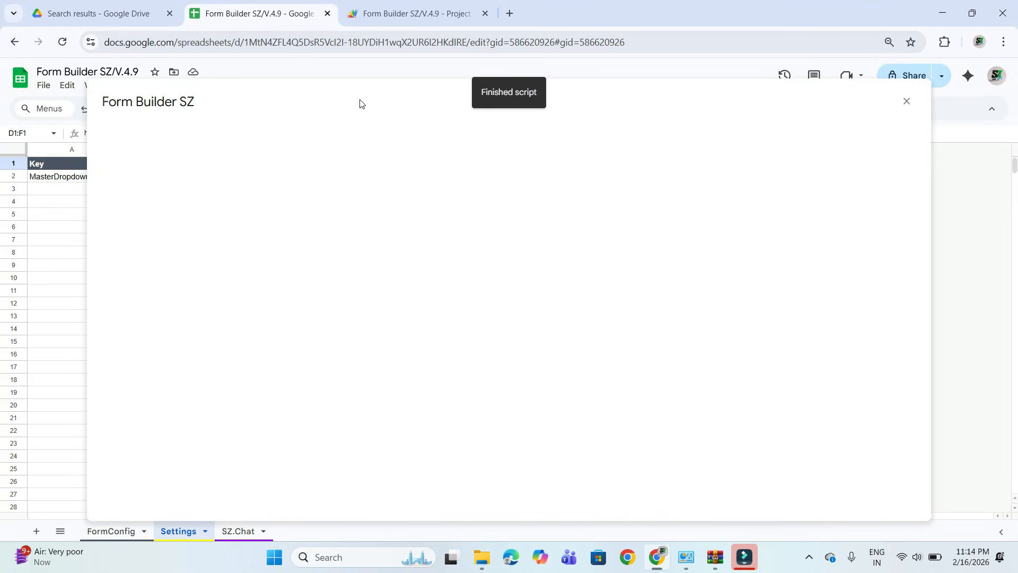
pyautogui.click(190, 254)
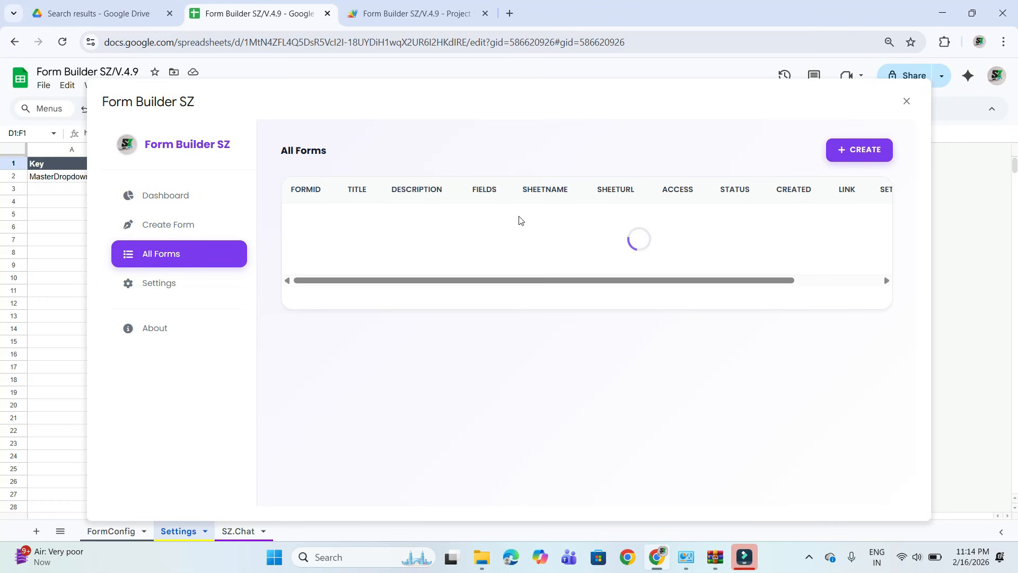
pyautogui.hscroll(3, 519, 256)
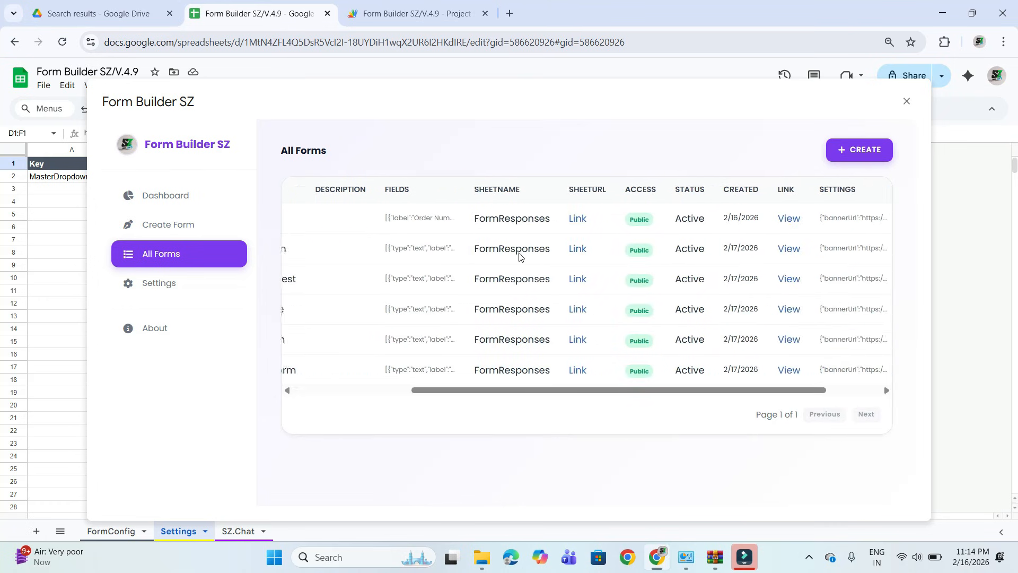
pyautogui.hscroll(-3, 519, 257)
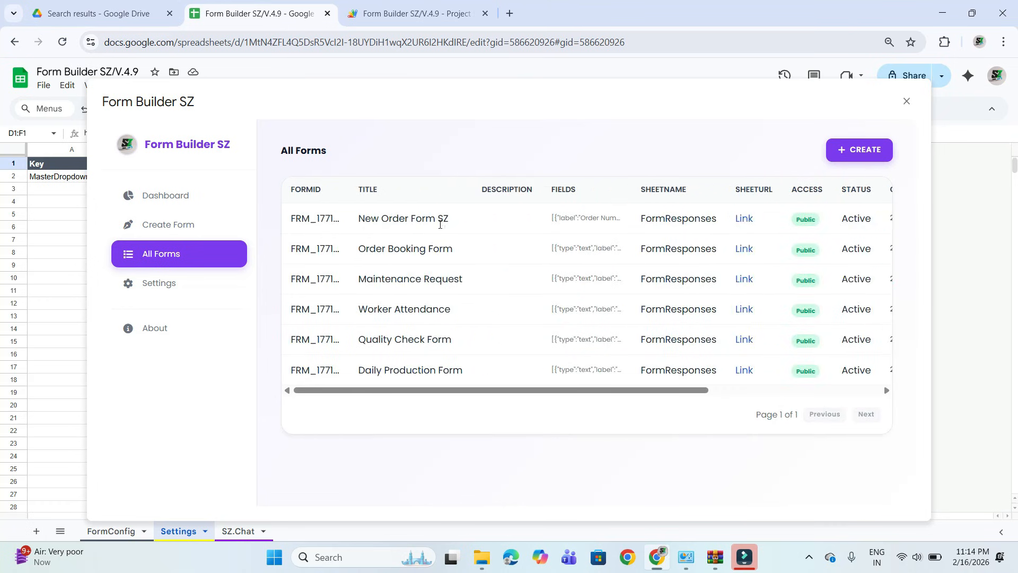
pyautogui.hscroll(5, 570, 242)
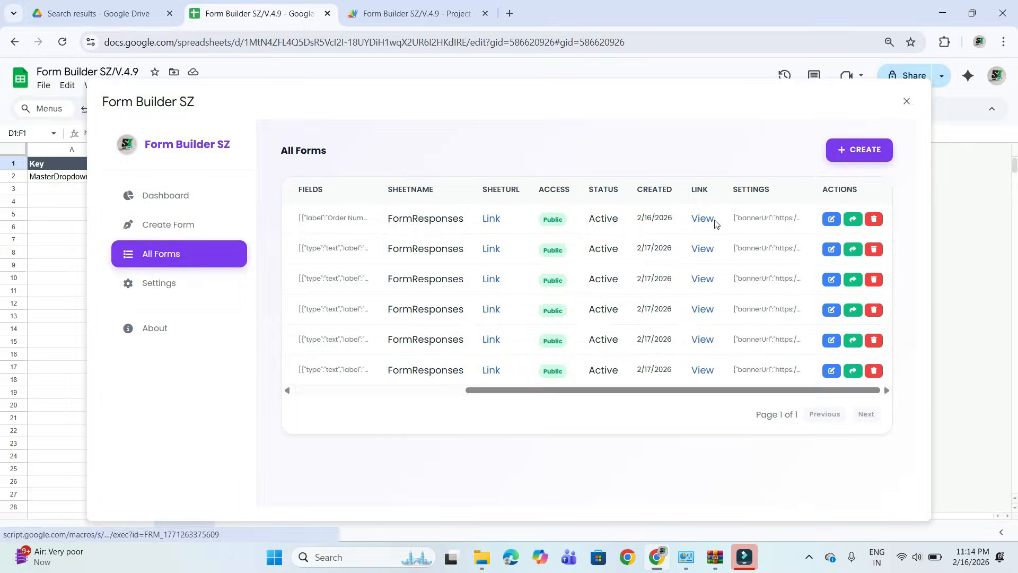
# Open the live New Order Form SZ through its form link and look over its banner and fields.
pyautogui.click(703, 219)
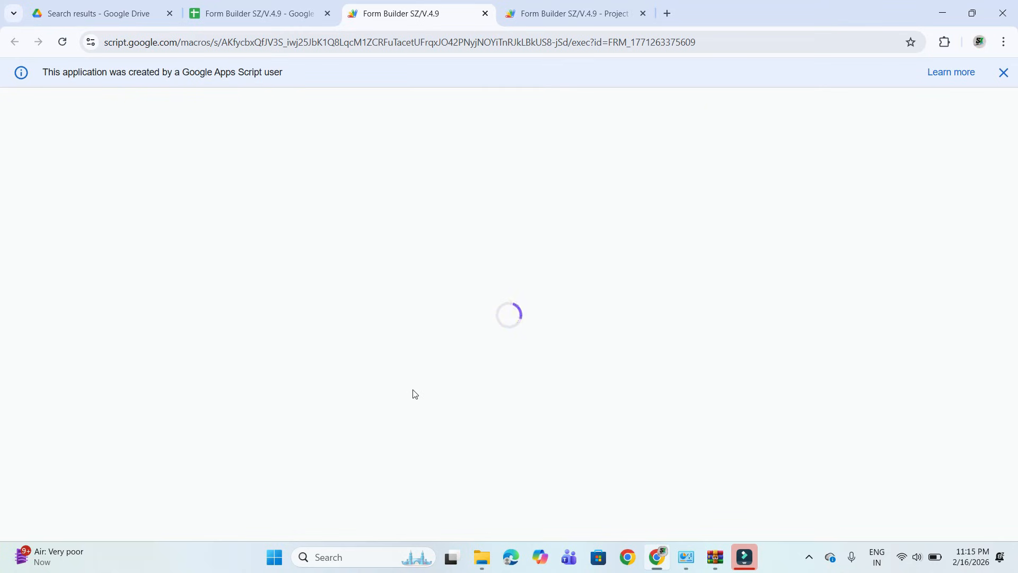
pyautogui.scroll(-8, 415, 393)
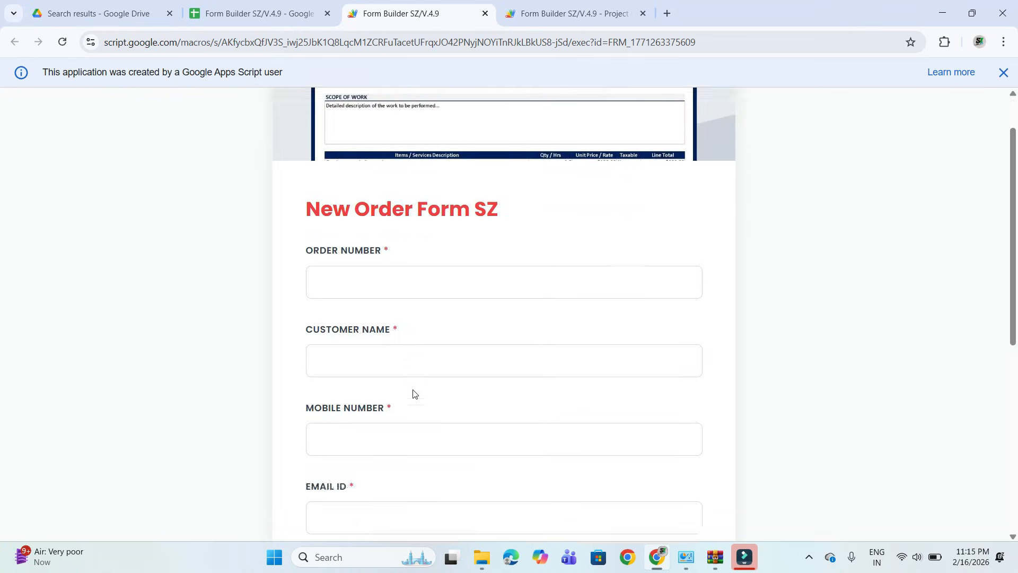
pyautogui.scroll(7, 450, 296)
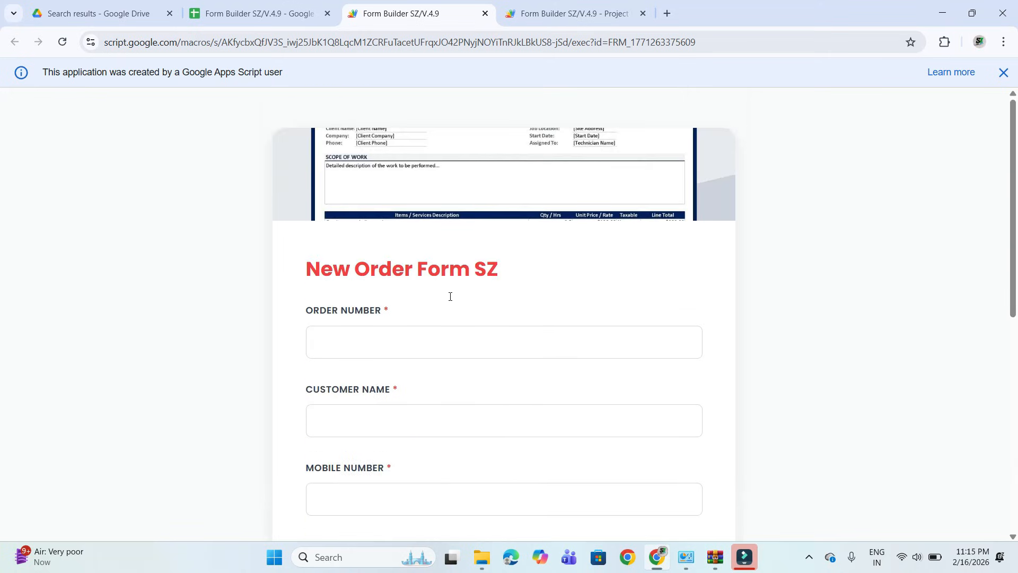
# Enter the order number and fill in the customer's name and e-mail from the saved contact suggestion.
pyautogui.click(393, 278)
pyautogui.write('120')
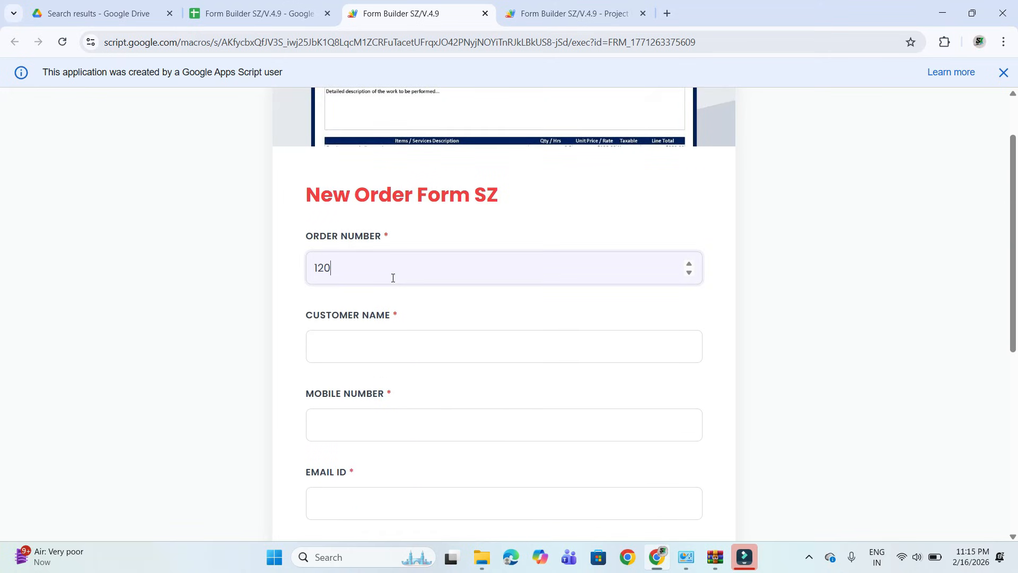
pyautogui.write('00')
pyautogui.scroll(-1, 390, 284)
pyautogui.click(392, 289)
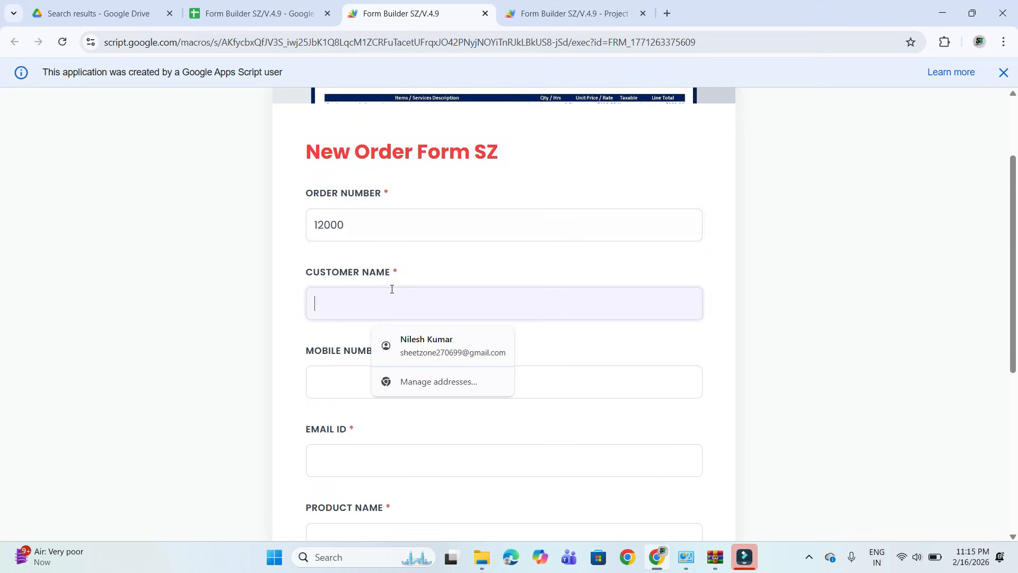
pyautogui.click(448, 346)
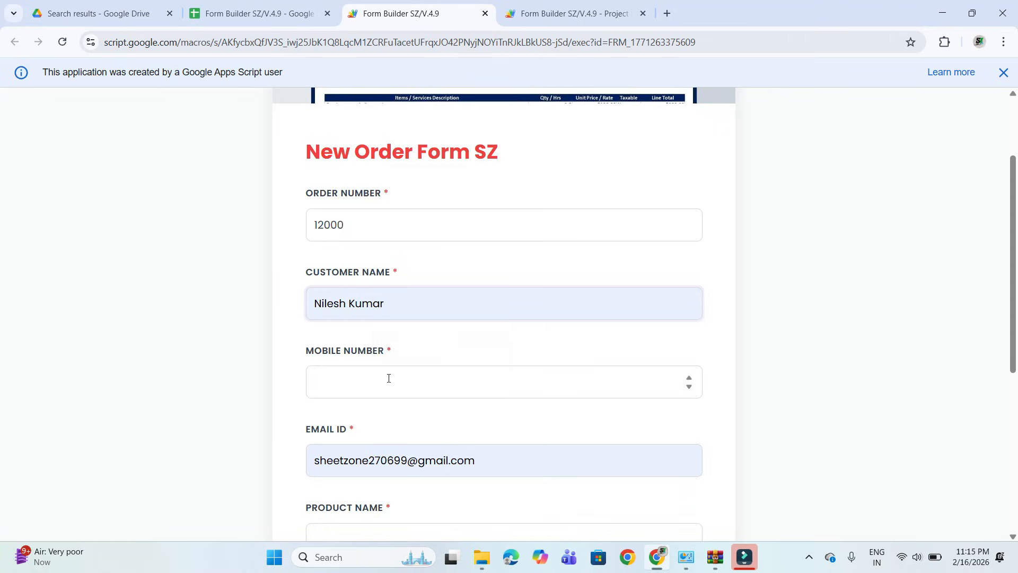
# Enter the customer's mobile number in the Mobile Number field, correcting its last two digits.
pyautogui.click(389, 378)
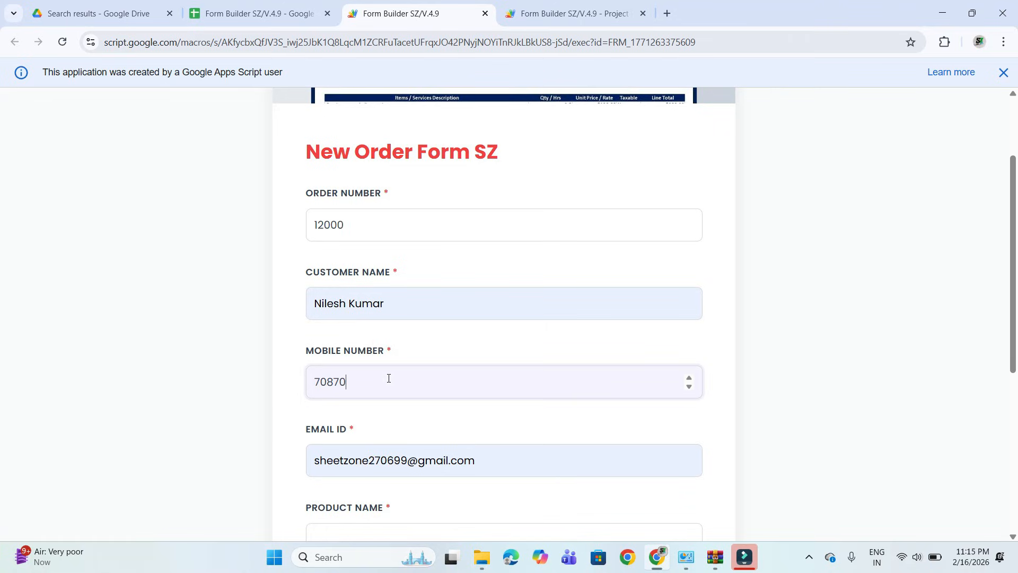
pyautogui.scroll(-1, 389, 379)
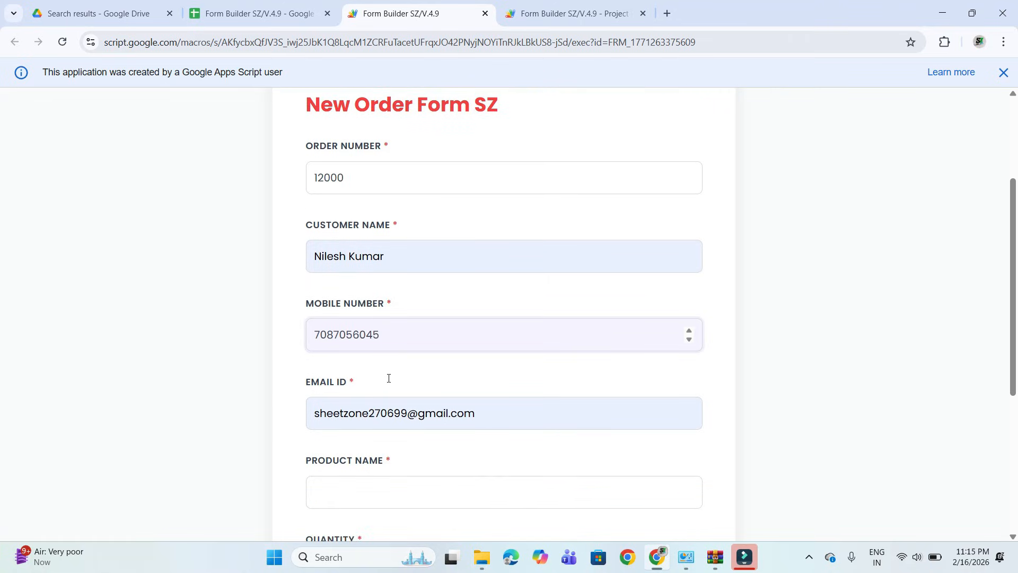
pyautogui.press('BackSpace')
pyautogui.press('BackSpace')
pyautogui.write('34')
pyautogui.scroll(-2, 388, 381)
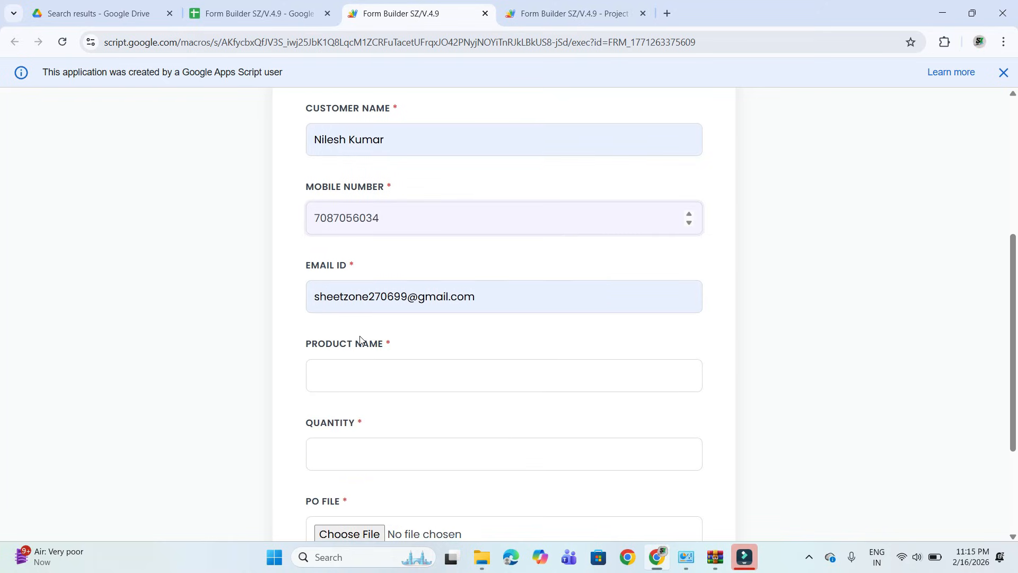
# Fill in the order form's product name as NUT & BOLTS and its quantity as 1200.
pyautogui.click(387, 376)
pyautogui.write('NUT ')
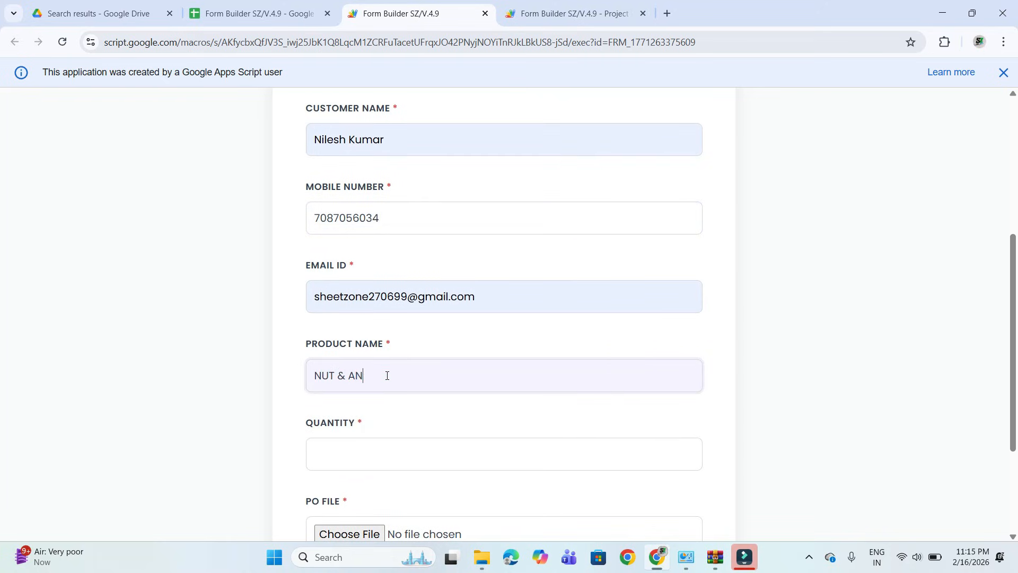
pyautogui.write('& BOLD')
pyautogui.scroll(-1, 386, 378)
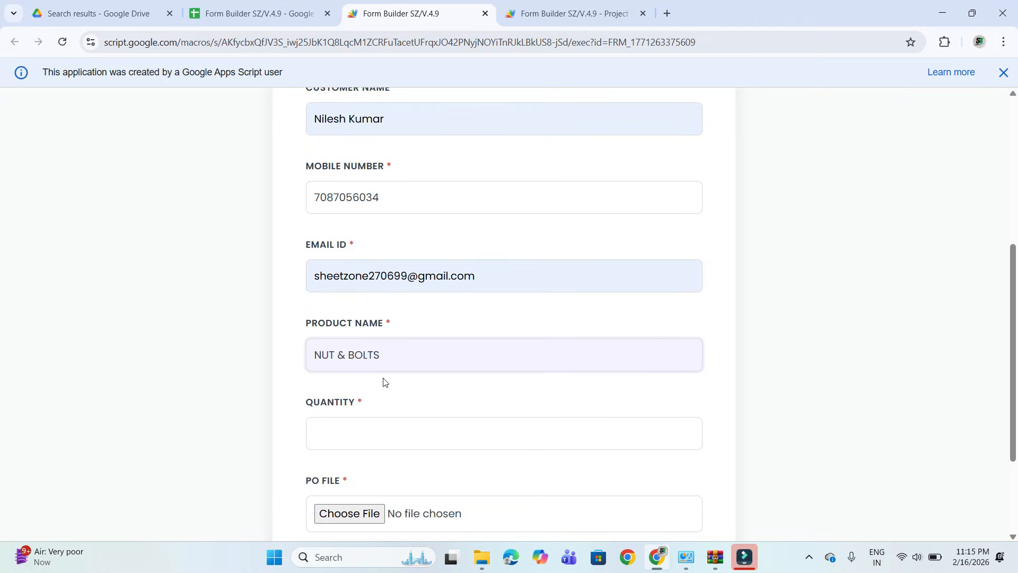
pyautogui.click(373, 428)
pyautogui.write('1200')
pyautogui.scroll(-3, 366, 428)
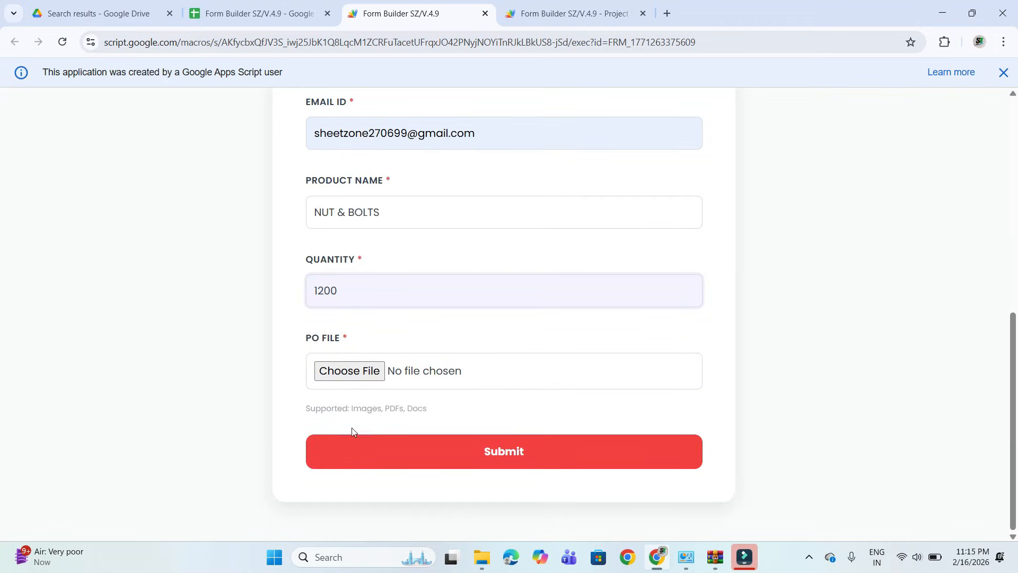
# Attach work-order-excel-template_9d395dc372__max.avif as the PO file, submit the order form and dismiss the confirmation.
pyautogui.click(350, 372)
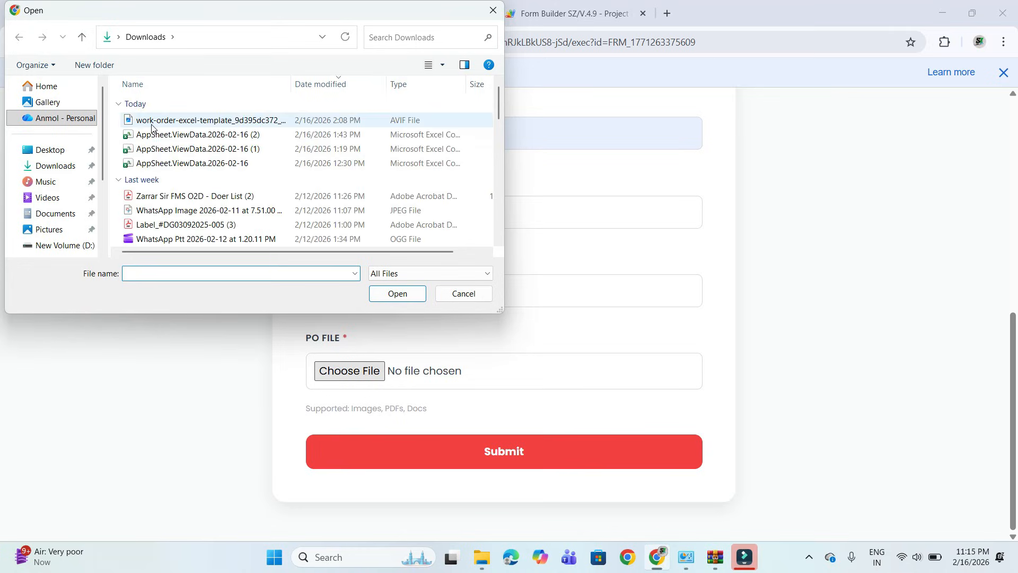
pyautogui.doubleClick(152, 122)
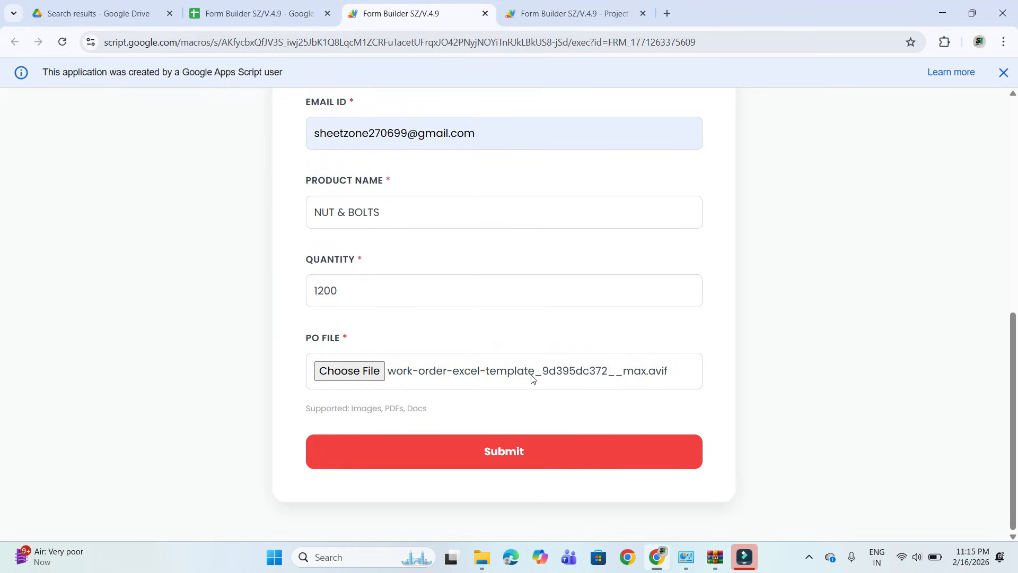
pyautogui.click(508, 444)
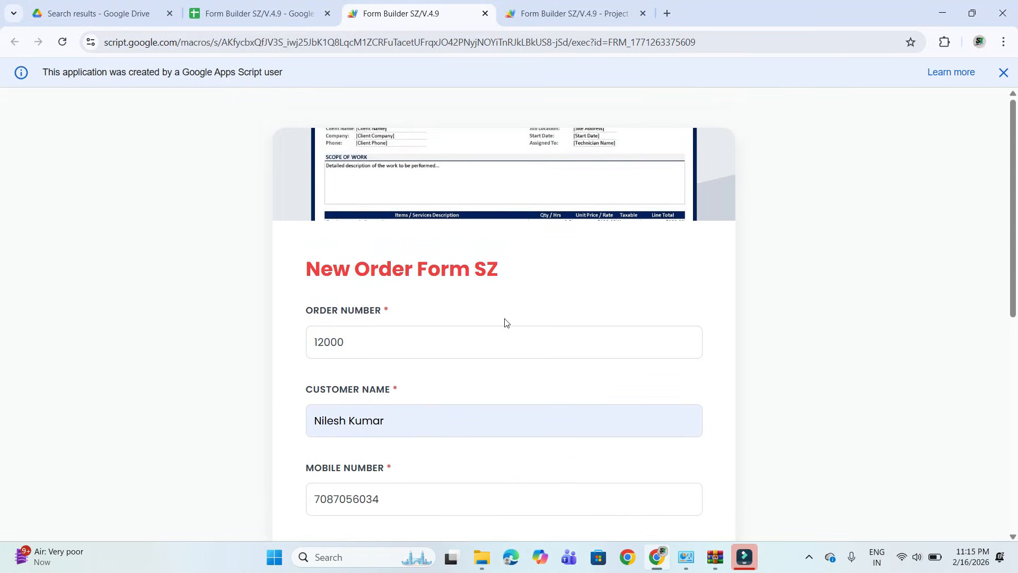
pyautogui.scroll(-4, 507, 323)
pyautogui.scroll(-3, 504, 323)
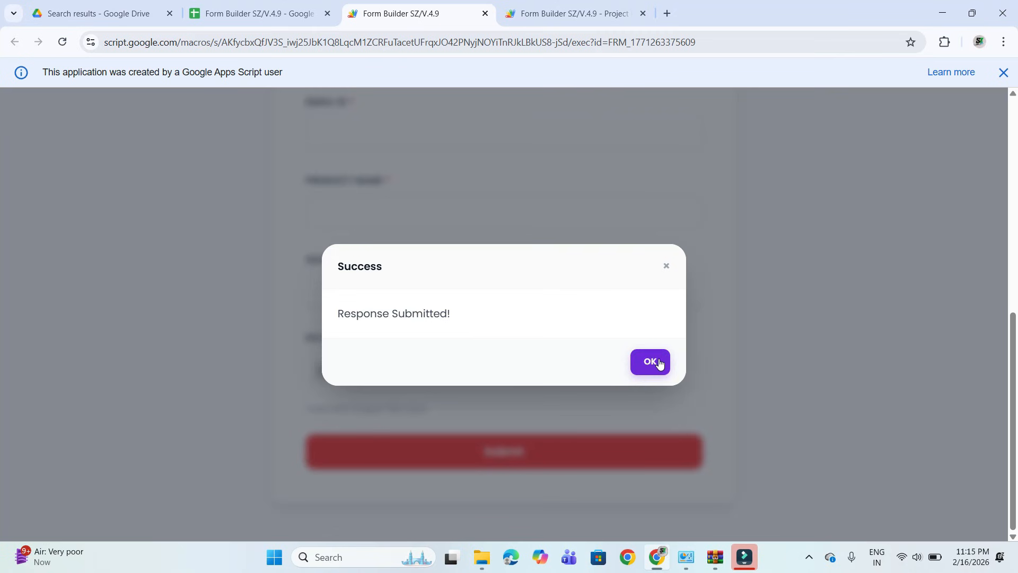
pyautogui.click(660, 362)
pyautogui.scroll(5, 466, 265)
pyautogui.click(564, 11)
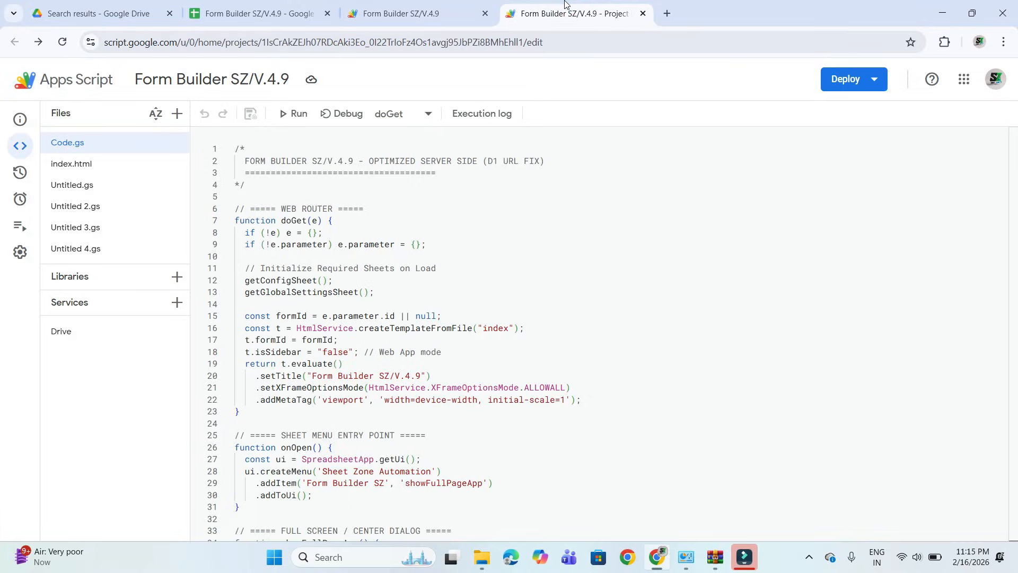
pyautogui.click(379, 3)
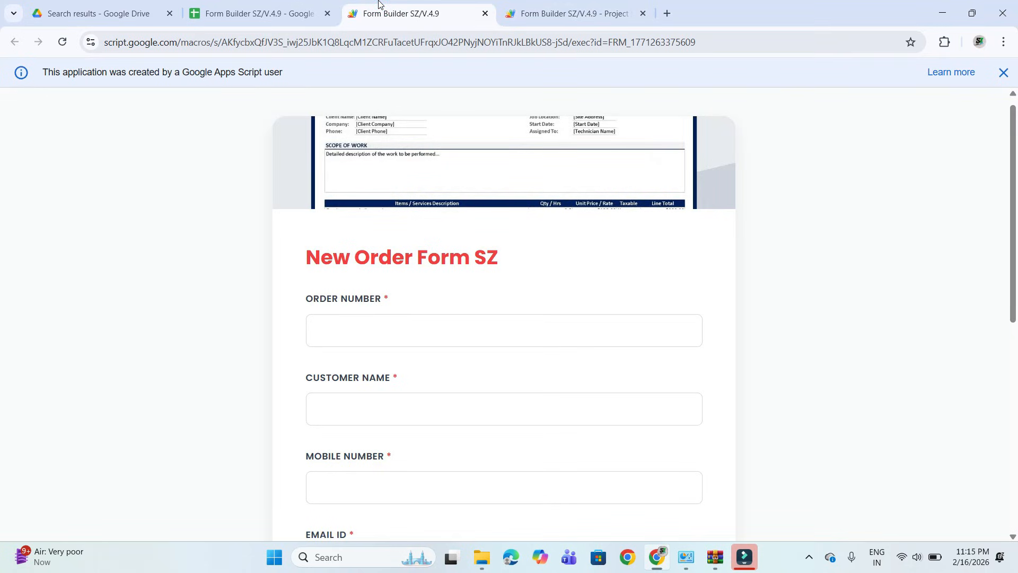
pyautogui.scroll(1, 306, 197)
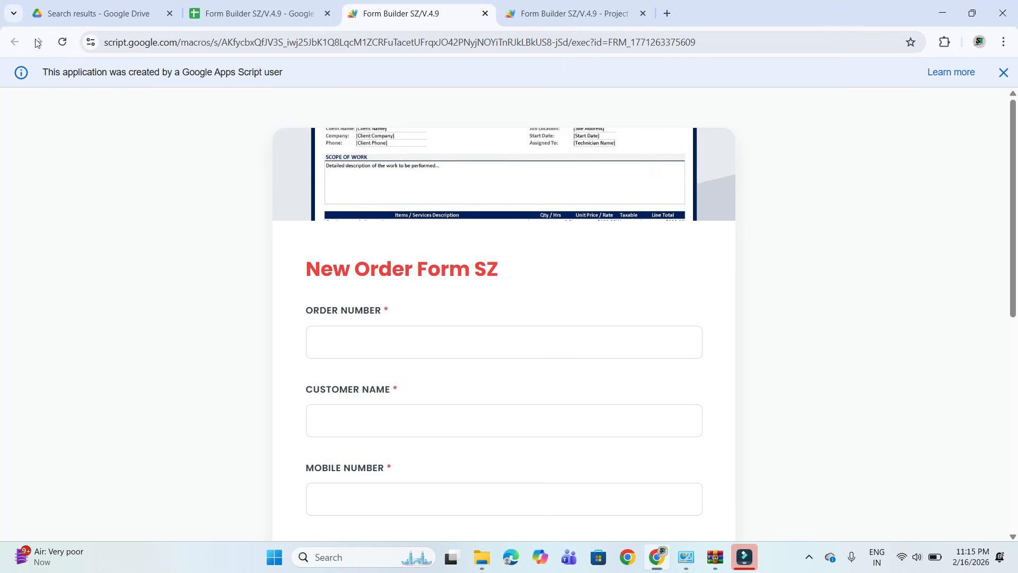
pyautogui.click(245, 8)
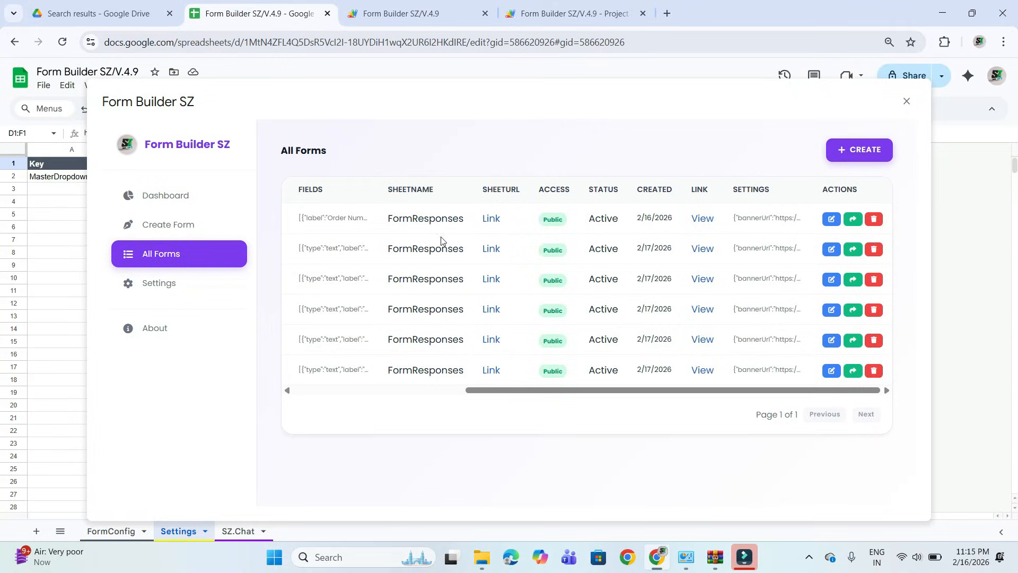
pyautogui.click(533, 4)
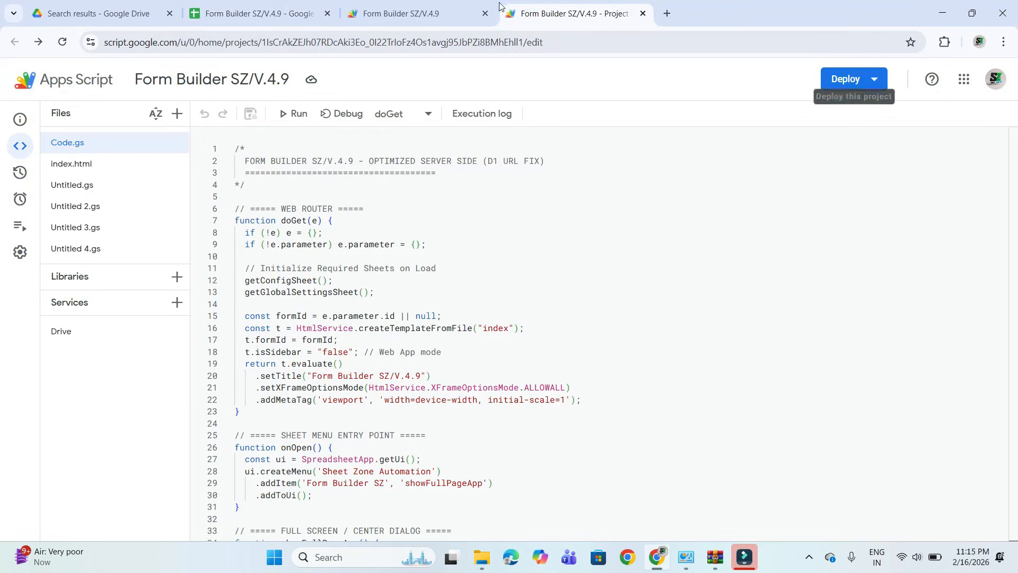
# Open the response spreadsheet linked to New Order Form SZ and check the submitted order and the Master_Dropdown_Data sheet.
pyautogui.click(205, 8)
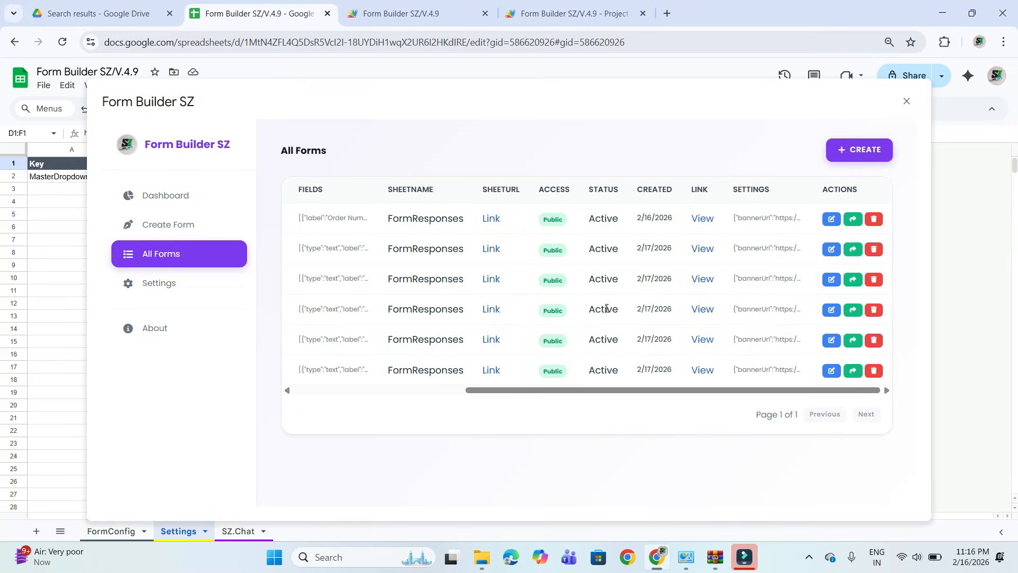
pyautogui.hscroll(-10, 606, 308)
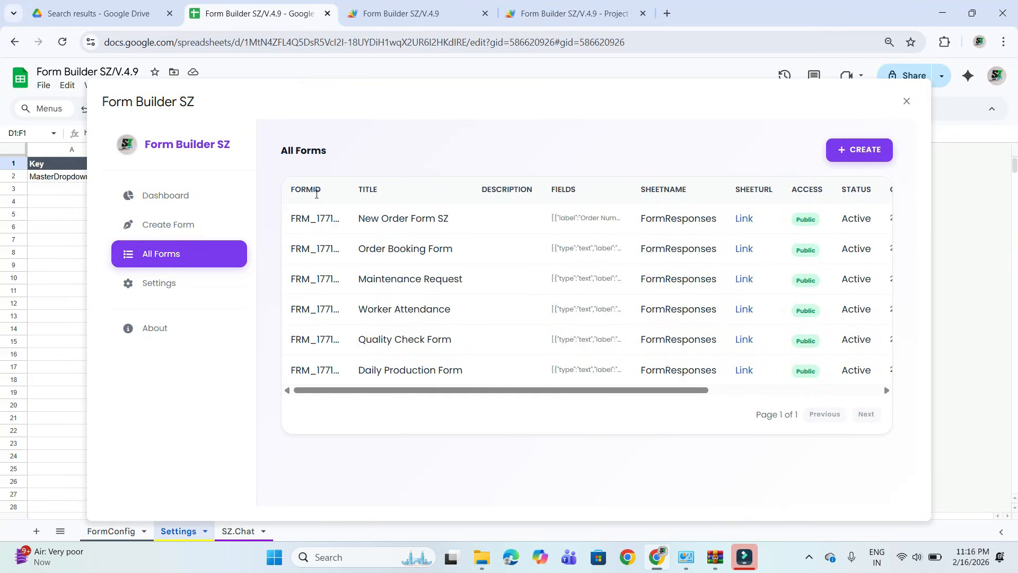
pyautogui.hscroll(5, 473, 223)
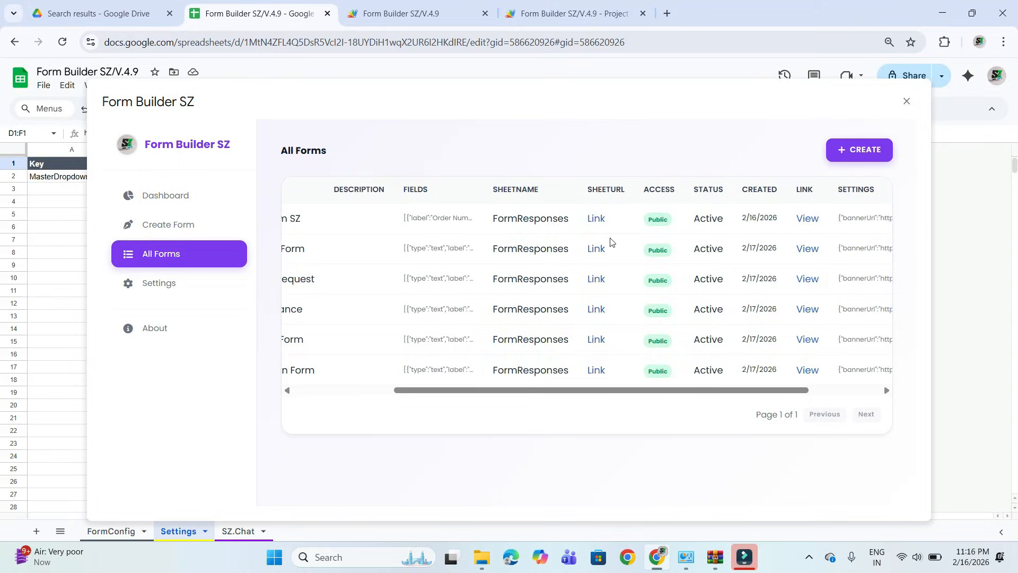
pyautogui.click(595, 220)
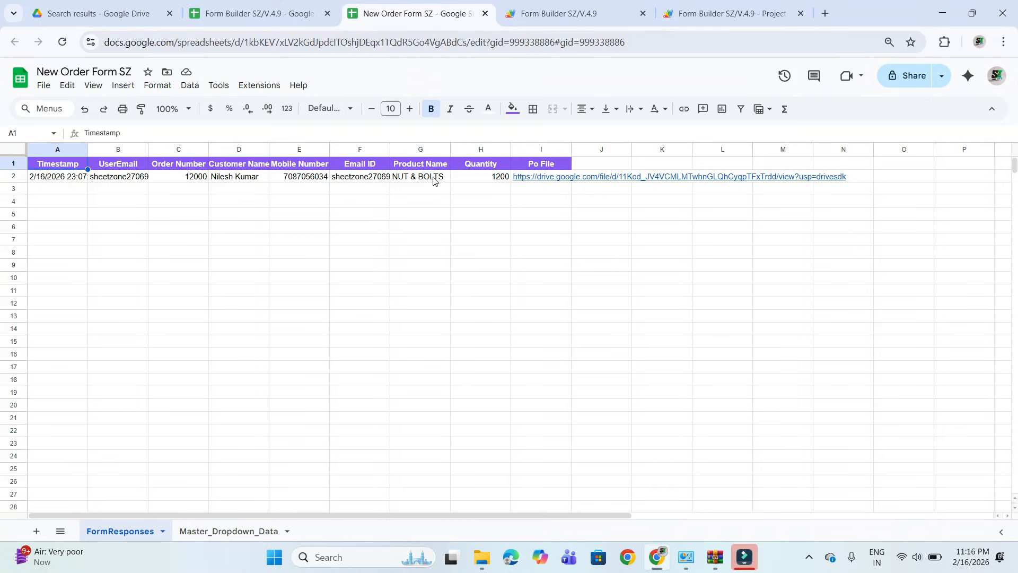
pyautogui.click(232, 531)
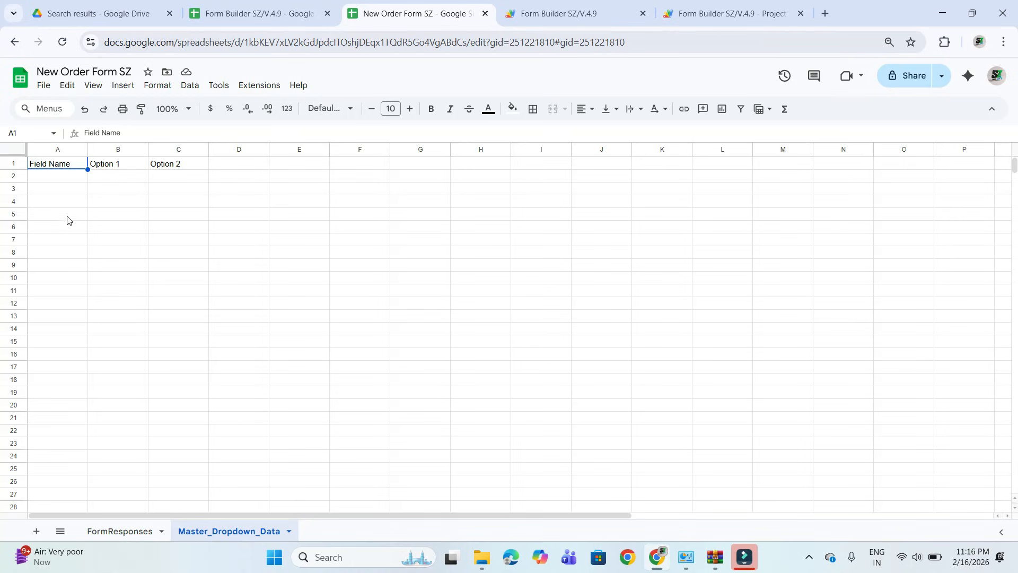
pyautogui.click(48, 181)
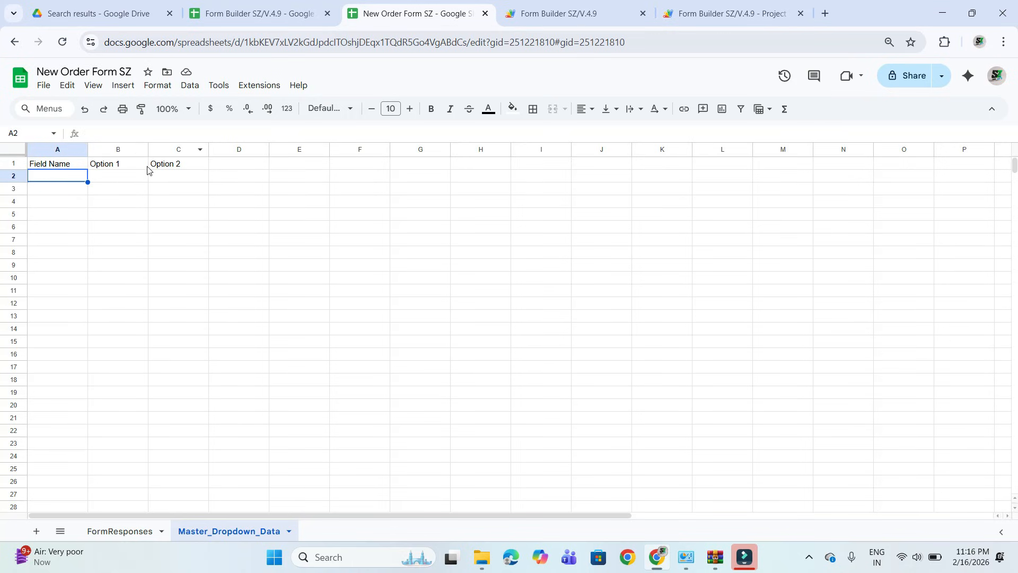
# Return to Form Builder SZ and open New Order Form SZ from All Forms for editing.
pyautogui.click(259, 13)
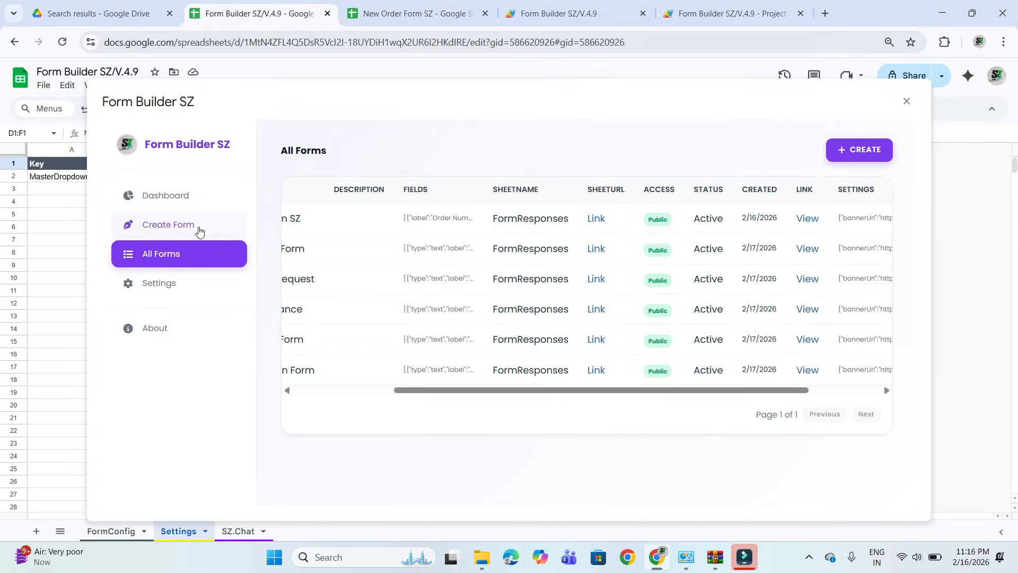
pyautogui.hscroll(-3, 437, 307)
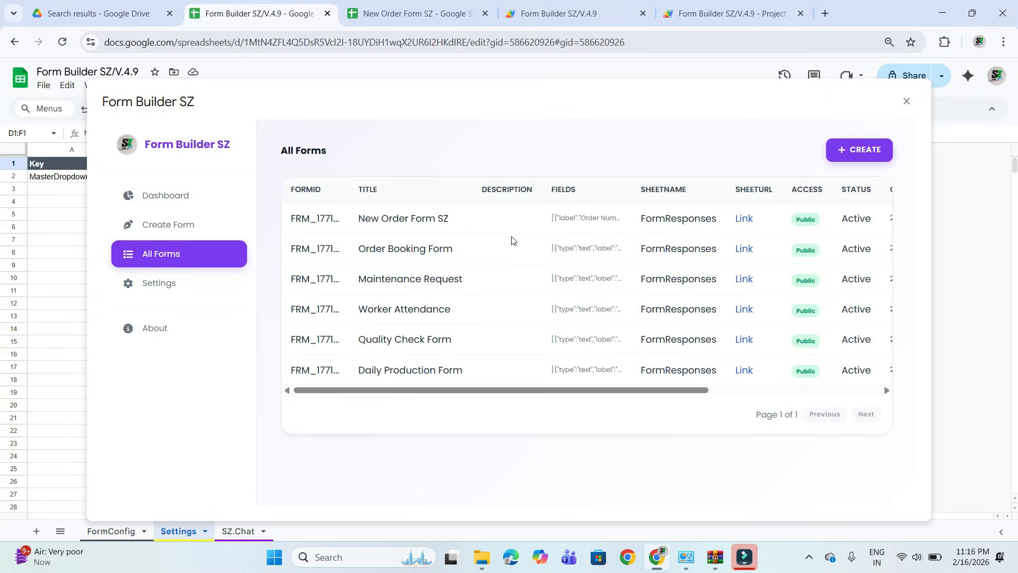
pyautogui.hscroll(5, 571, 228)
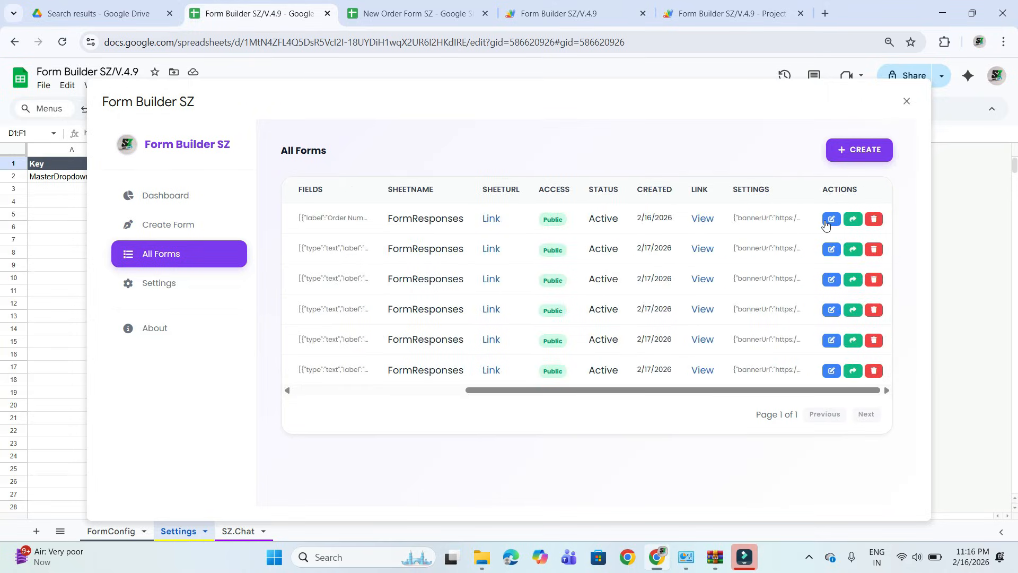
pyautogui.click(831, 219)
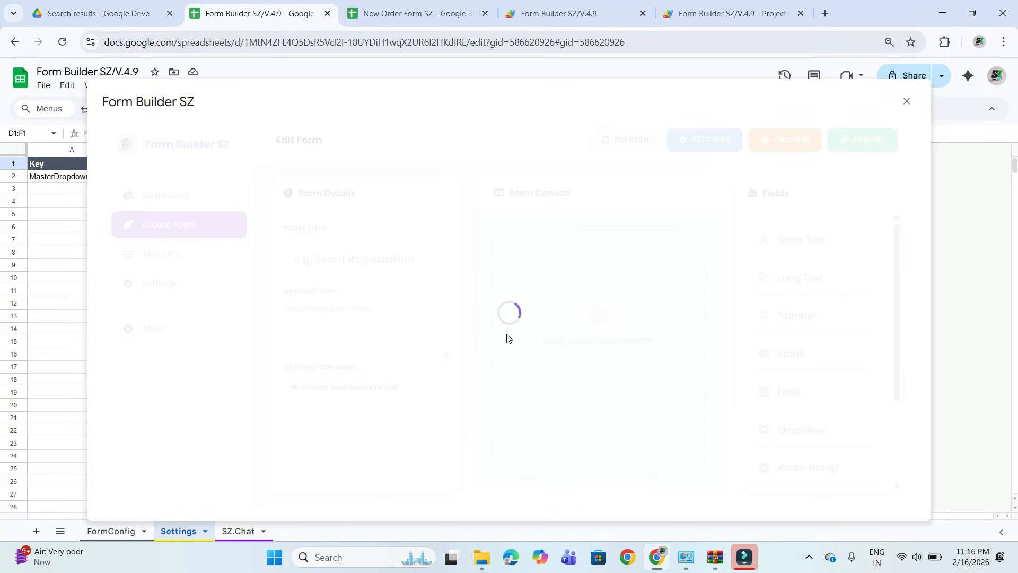
# Add a dropdown field labelled Order Status with the option Pending below the Po File field.
pyautogui.scroll(-4, 625, 447)
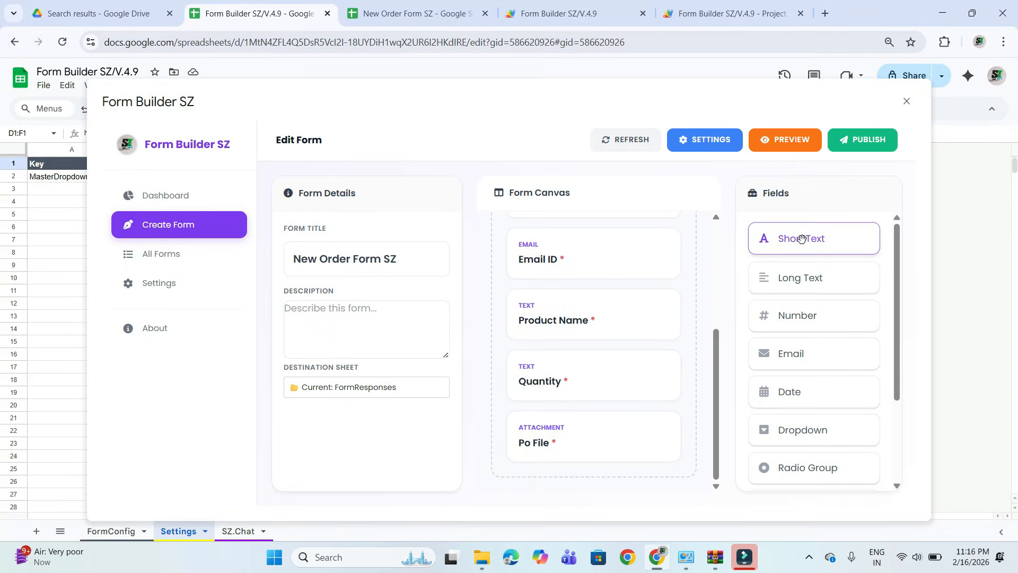
pyautogui.scroll(-2, 781, 461)
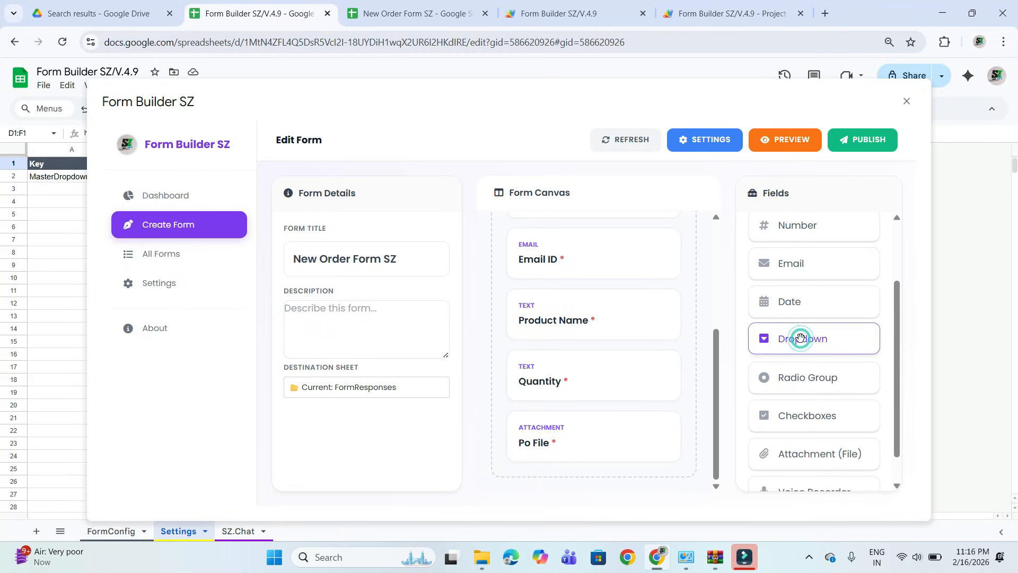
pyautogui.moveTo(801, 338); pyautogui.dragTo(607, 461)
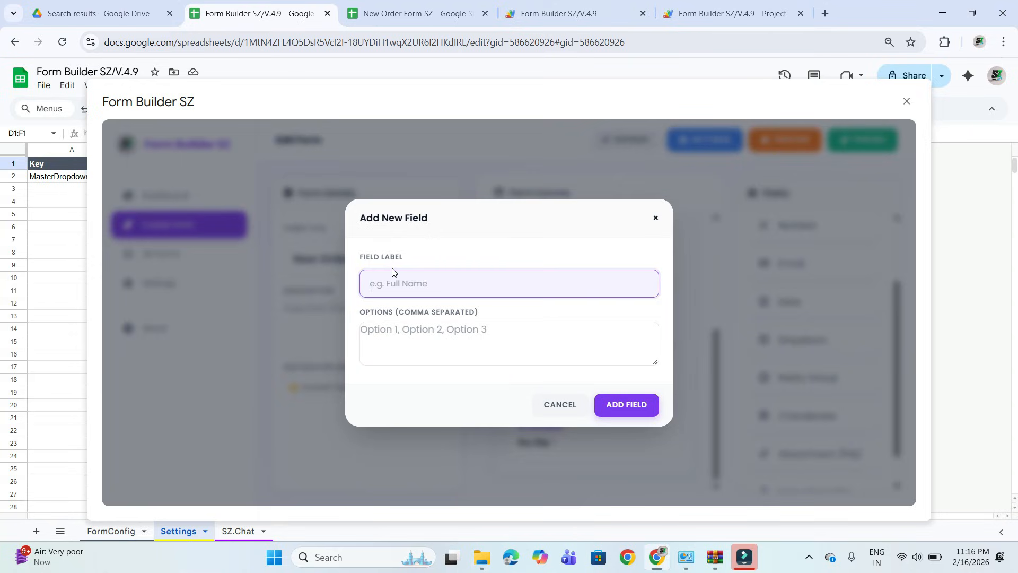
pyautogui.write('Order Status')
pyautogui.click(440, 338)
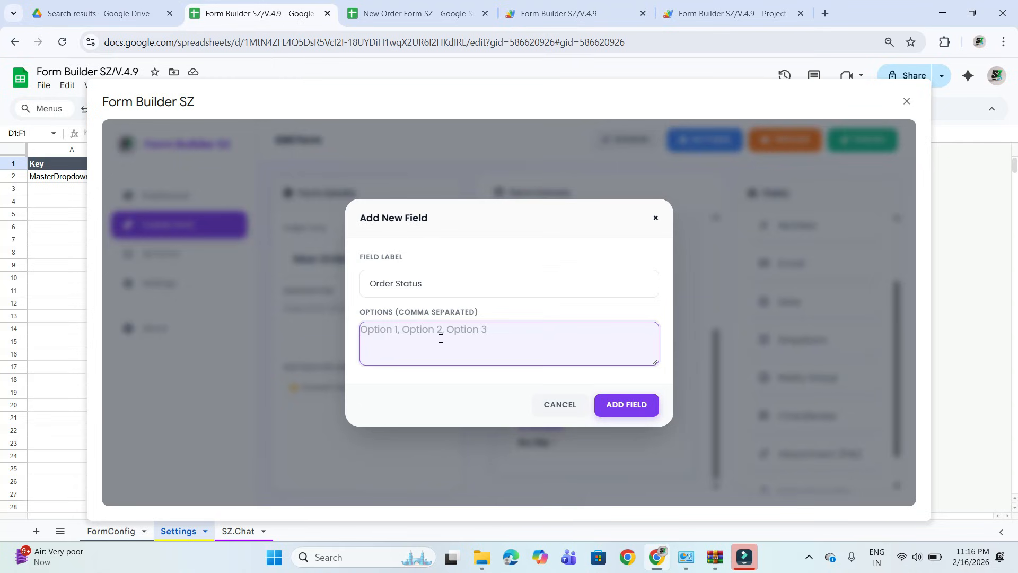
pyautogui.write('Pending')
pyautogui.click(626, 404)
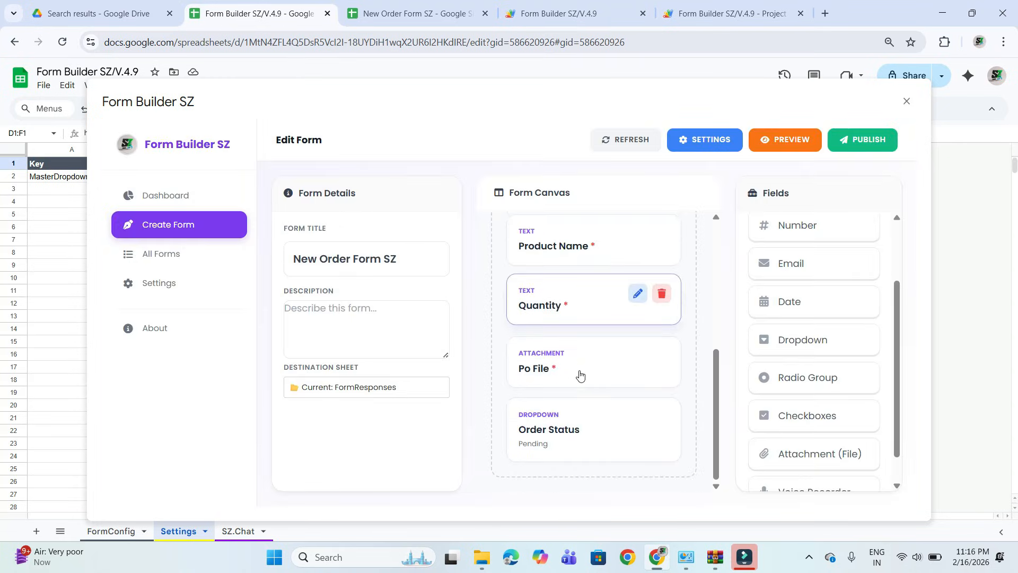
# Make the Order Status field required and publish the updated form.
pyautogui.click(638, 415)
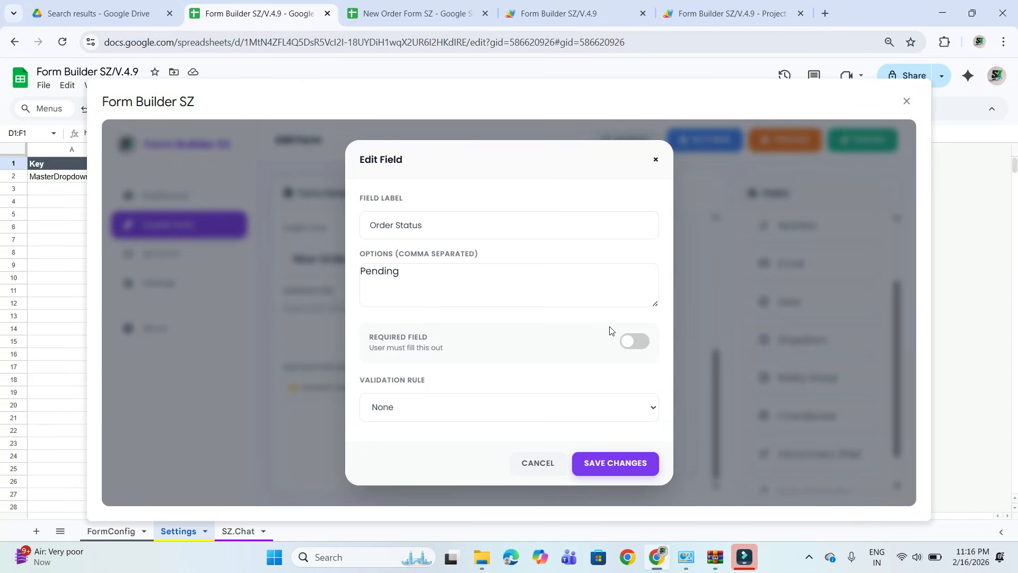
pyautogui.click(634, 341)
pyautogui.click(623, 467)
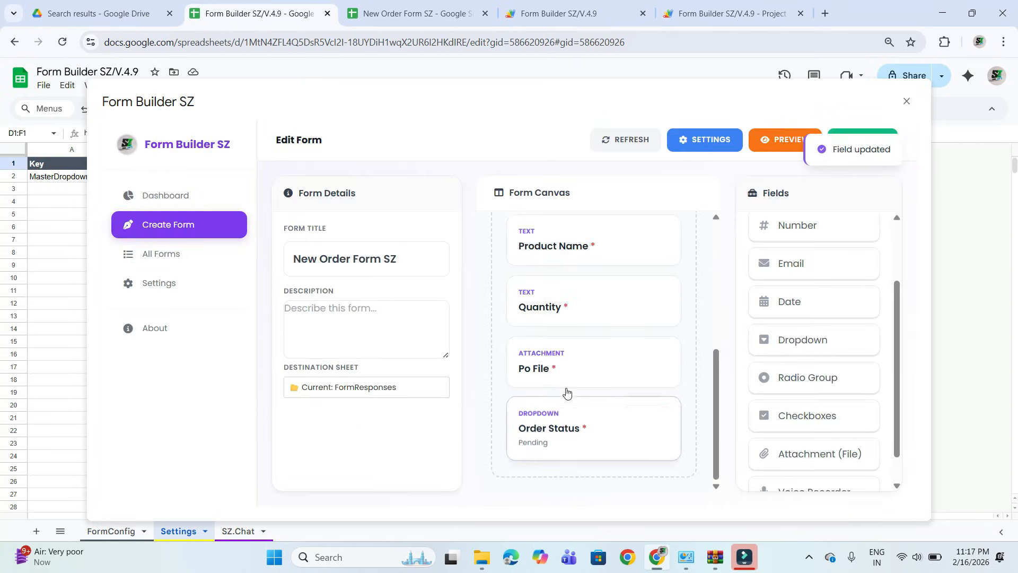
pyautogui.scroll(5, 618, 321)
pyautogui.click(856, 133)
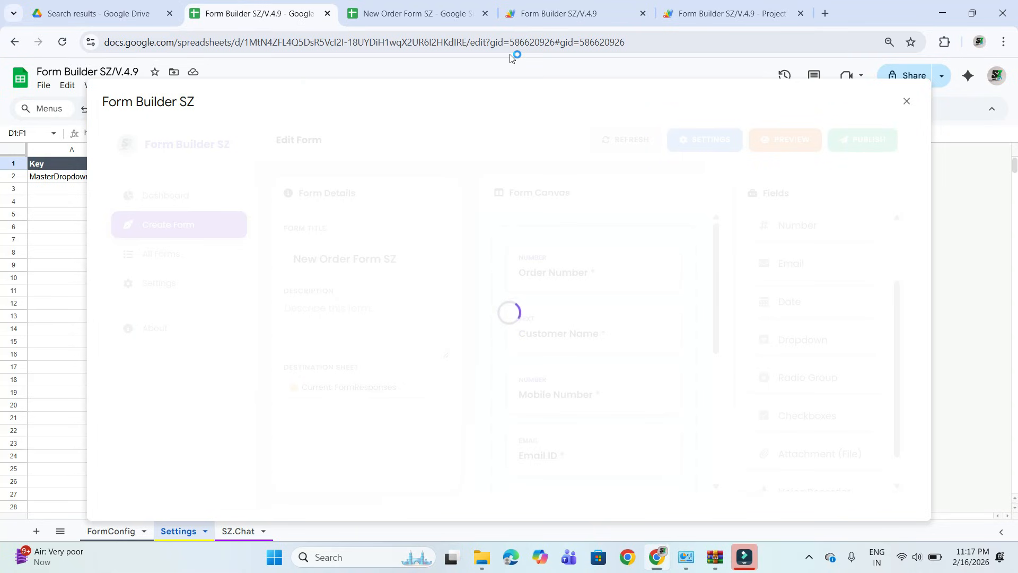
# Reload the live New Order Form SZ and check the choices of its Order Status dropdown.
pyautogui.click(565, 4)
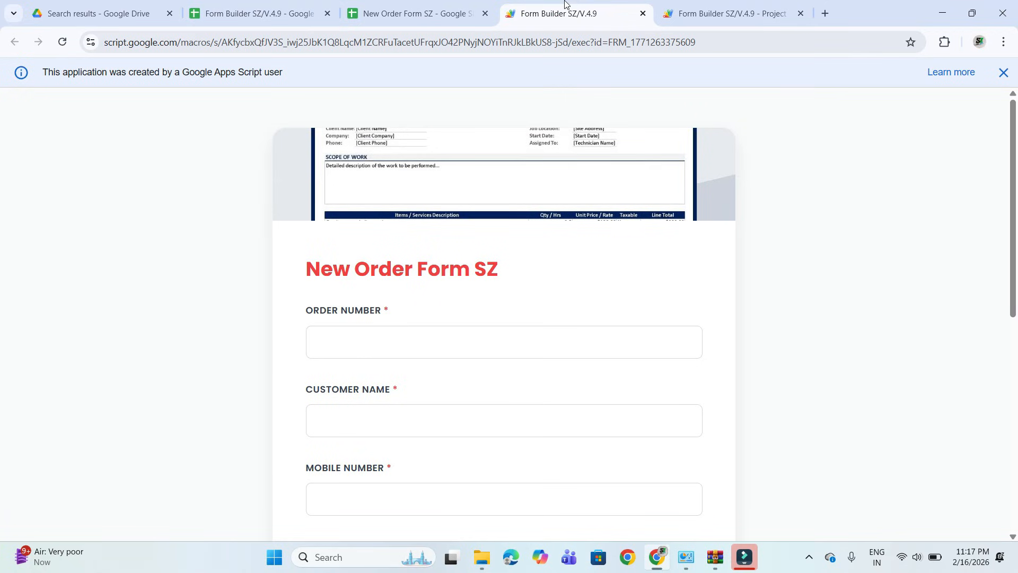
pyautogui.click(62, 42)
pyautogui.scroll(-9, 382, 281)
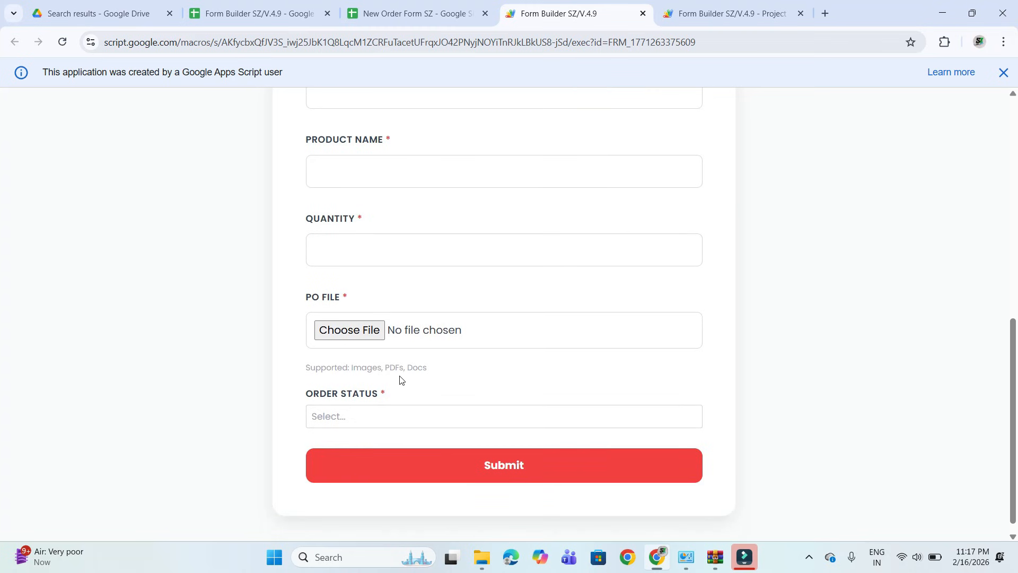
pyautogui.click(410, 419)
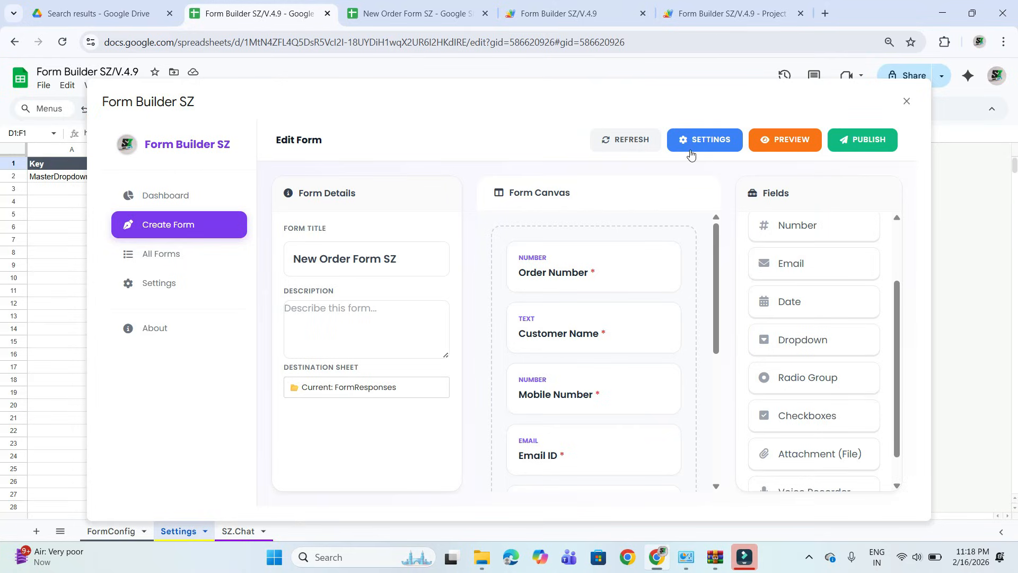
# Look through the All Forms list, the Settings page and the Dashboard overview of Form Builder SZ.
pyautogui.click(159, 254)
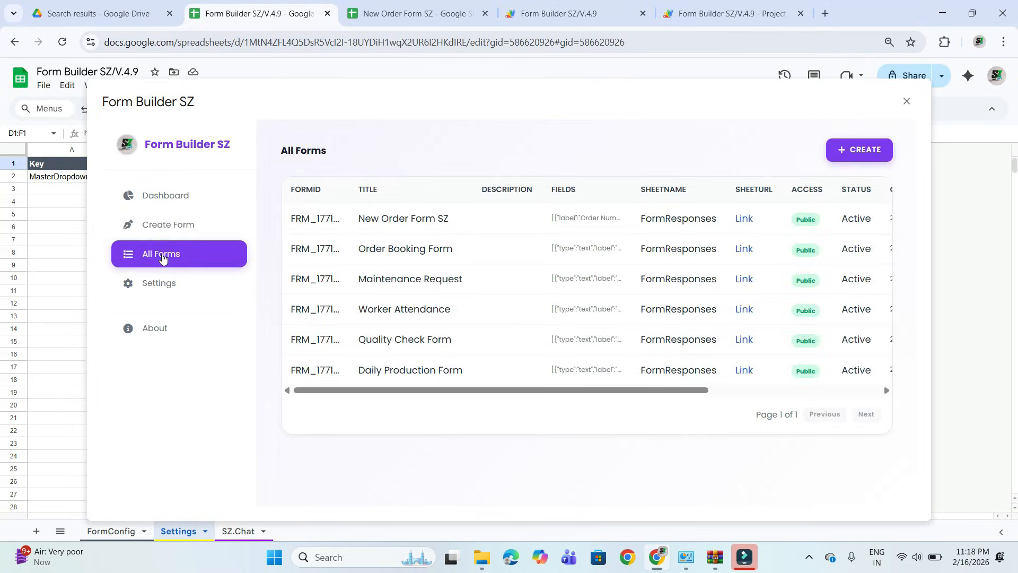
pyautogui.hscroll(3, 354, 276)
pyautogui.hscroll(-3, 354, 276)
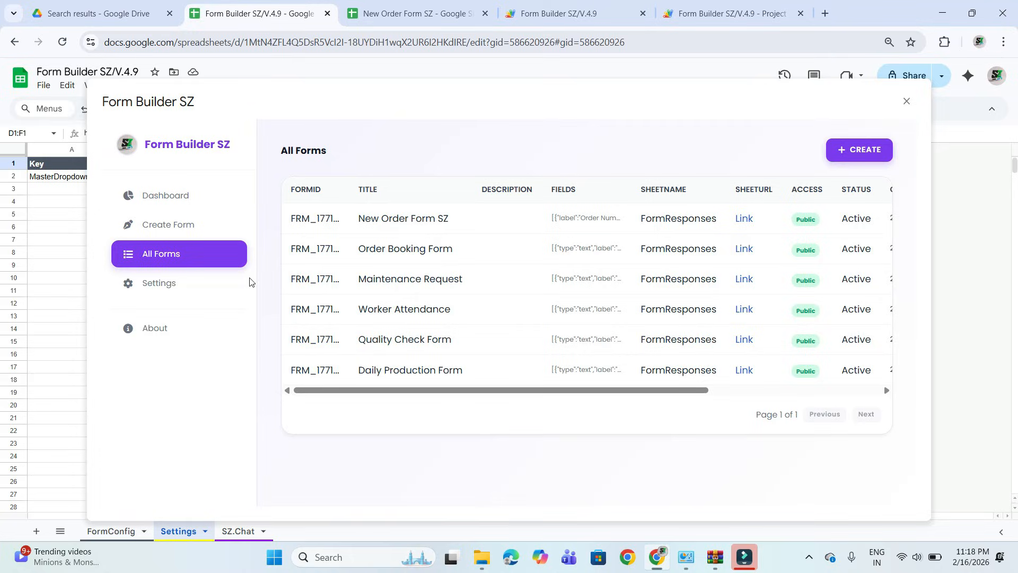
pyautogui.click(189, 286)
pyautogui.click(162, 204)
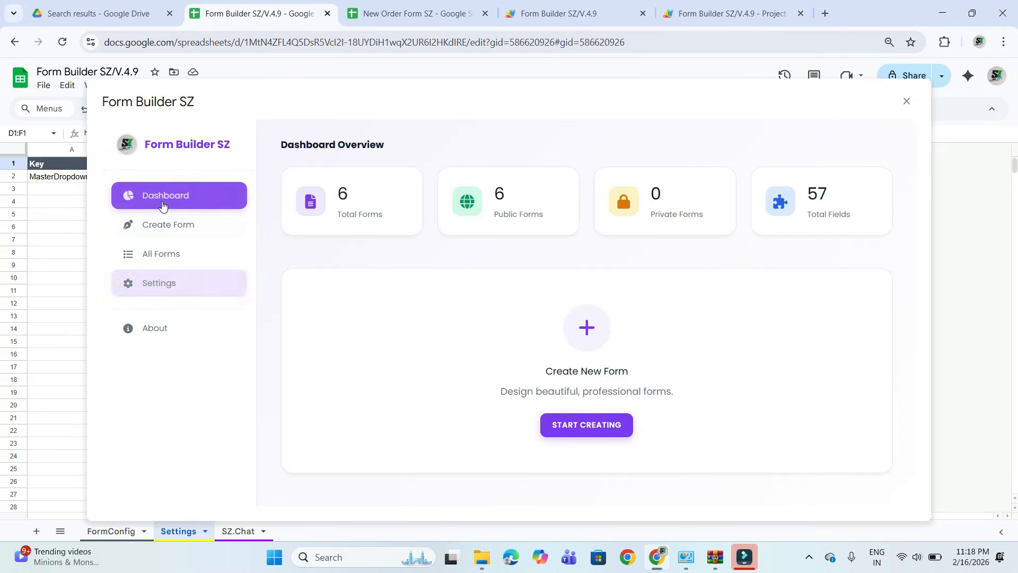
# Open the live Worker Attendance form from All Forms and review its fields.
pyautogui.click(177, 254)
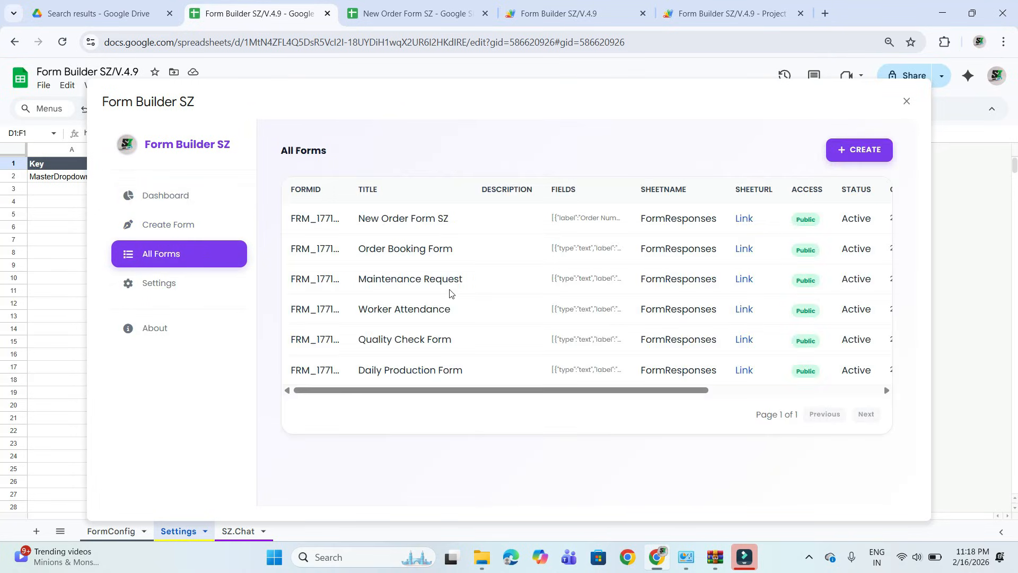
pyautogui.hscroll(5, 611, 278)
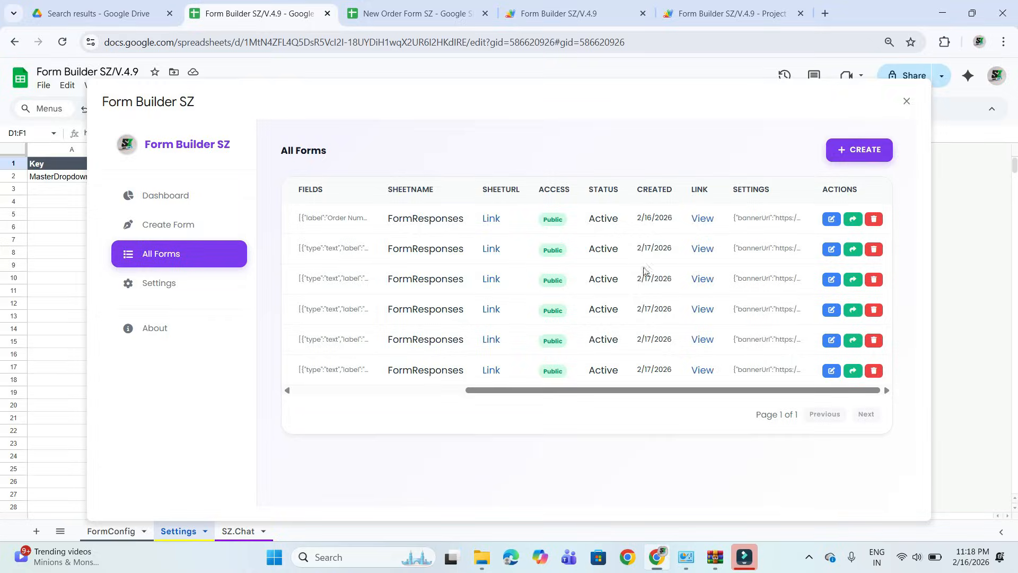
pyautogui.click(703, 310)
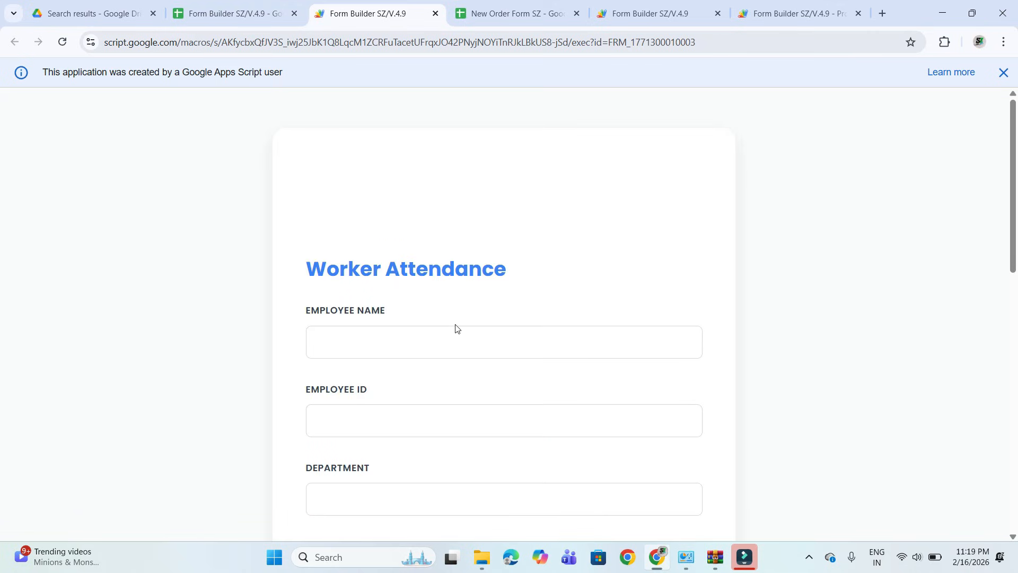
pyautogui.scroll(-13, 457, 328)
pyautogui.scroll(4, 458, 328)
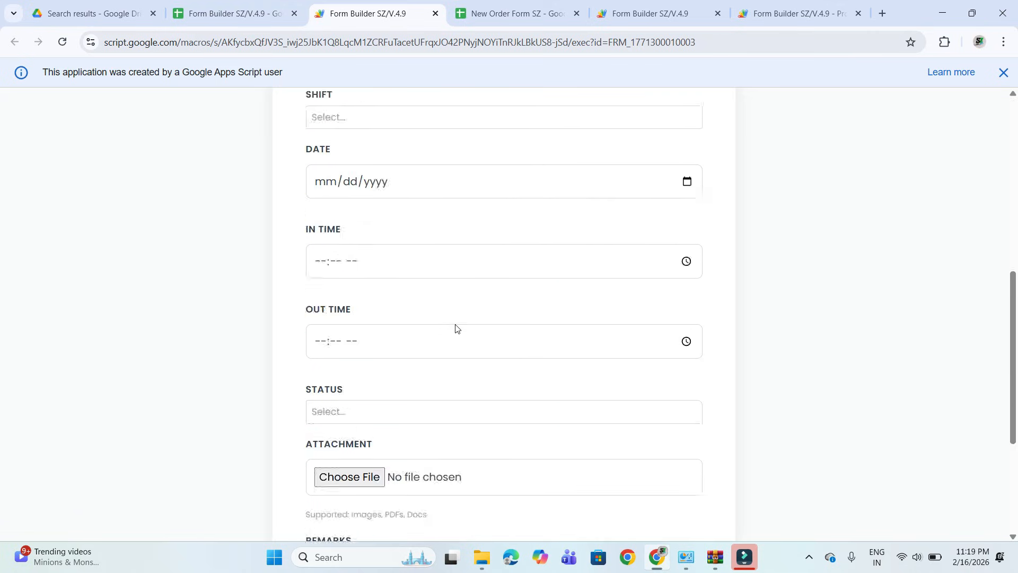
pyautogui.scroll(10, 455, 328)
pyautogui.scroll(-10, 451, 262)
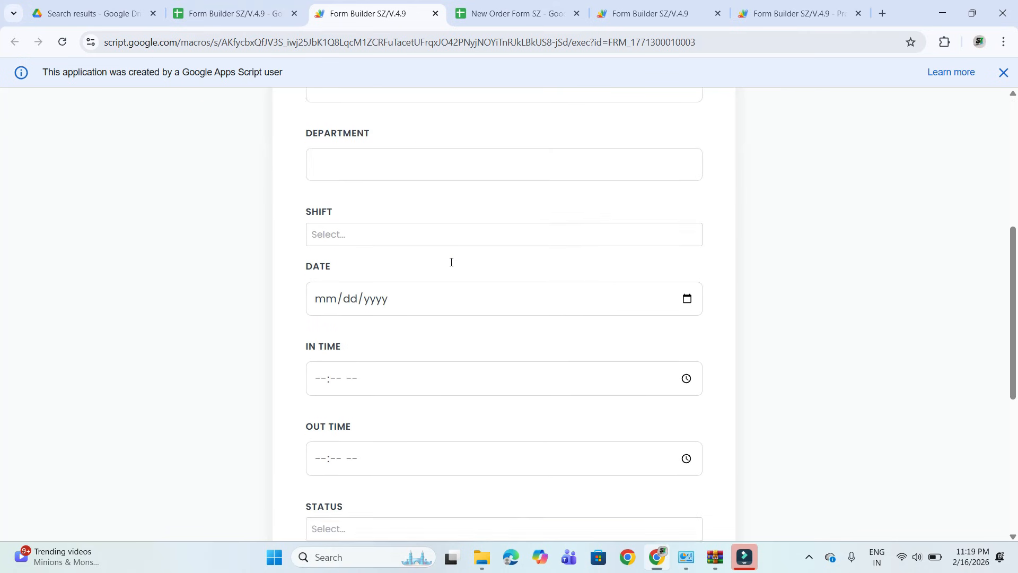
# Open the live Quality Check Form from All Forms and compare its header and fields with the Worker Attendance form.
pyautogui.click(246, 8)
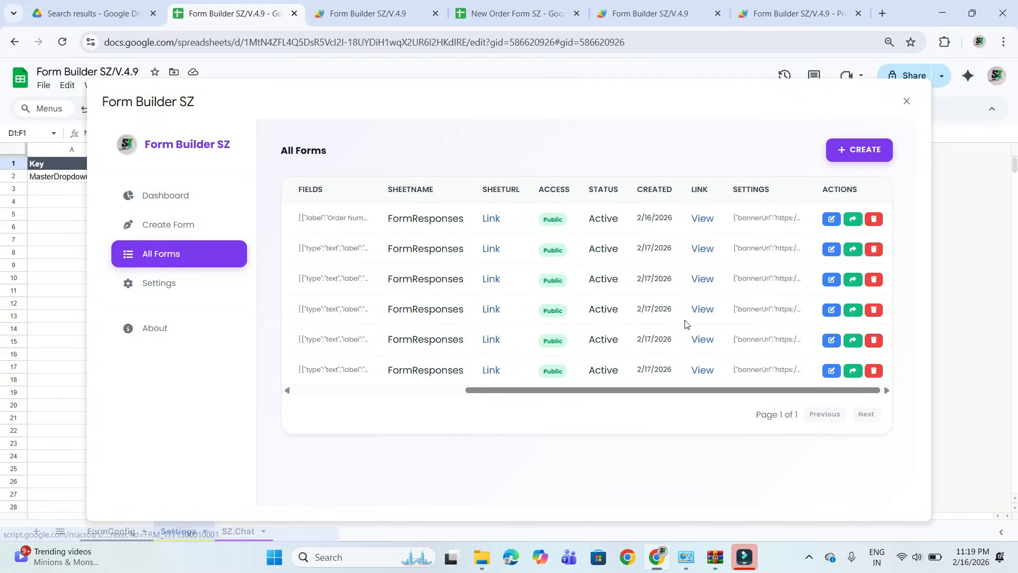
pyautogui.click(702, 340)
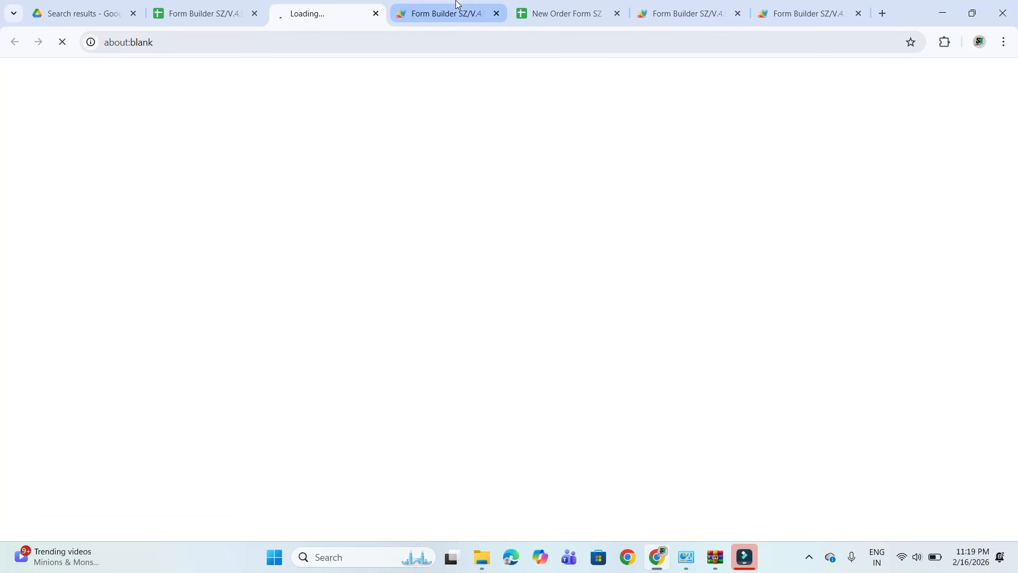
pyautogui.click(459, 11)
pyautogui.scroll(5, 405, 276)
pyautogui.scroll(6, 405, 275)
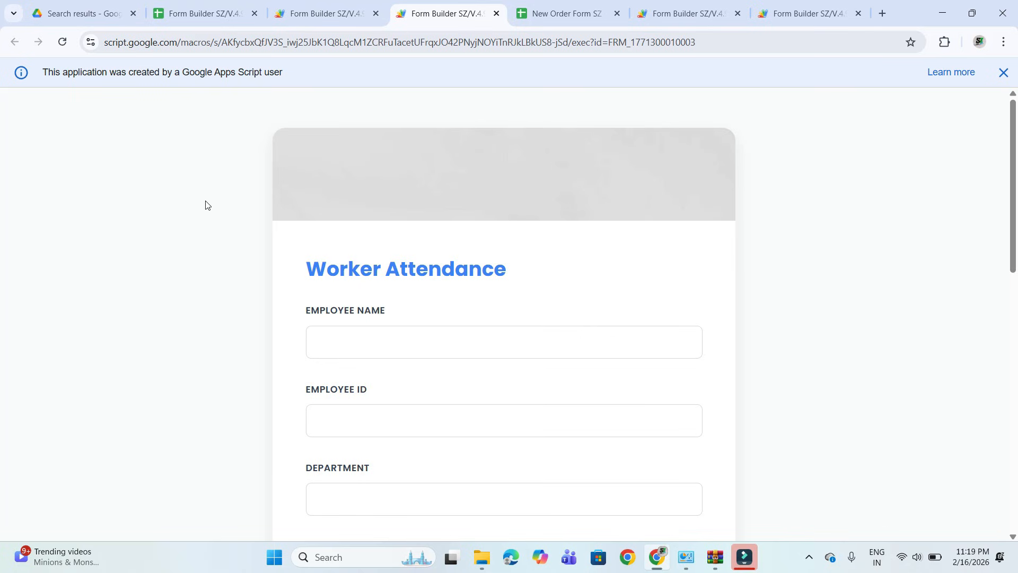
pyautogui.click(336, 7)
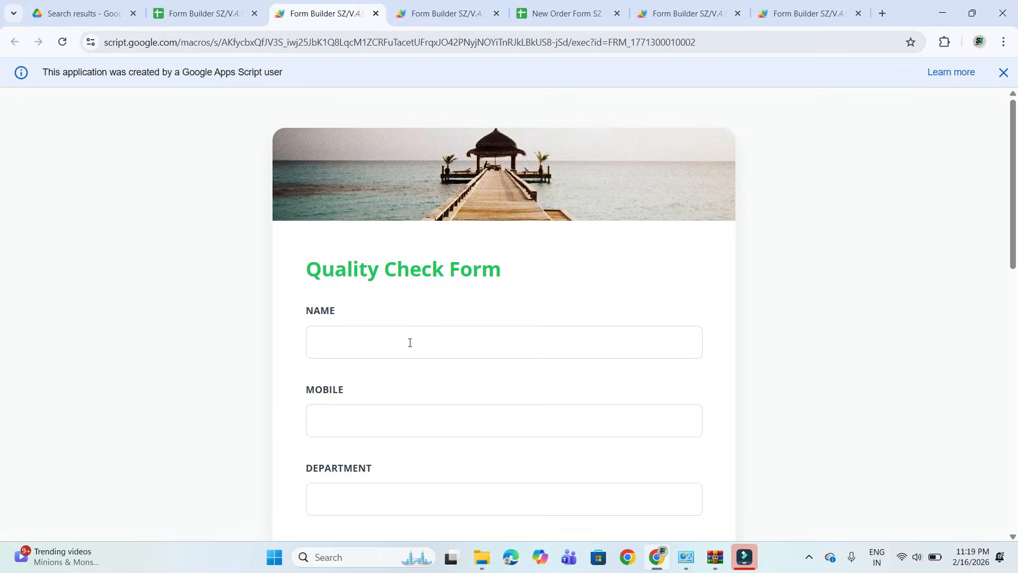
pyautogui.scroll(-12, 410, 343)
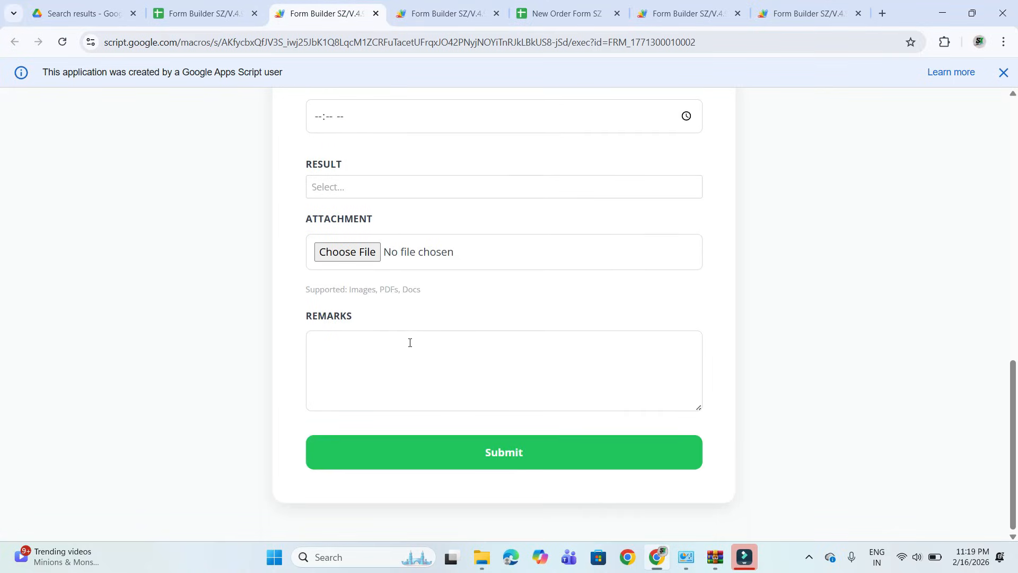
pyautogui.scroll(12, 410, 342)
# Return to All Forms, open the live Order Booking Form and review its fields down to the Submit button.
pyautogui.click(432, 16)
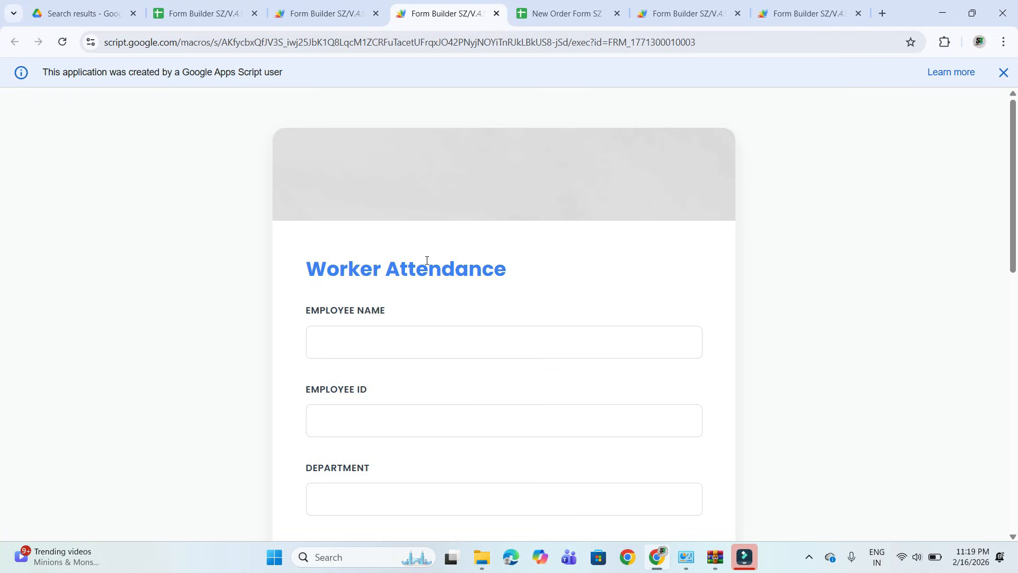
pyautogui.click(204, 11)
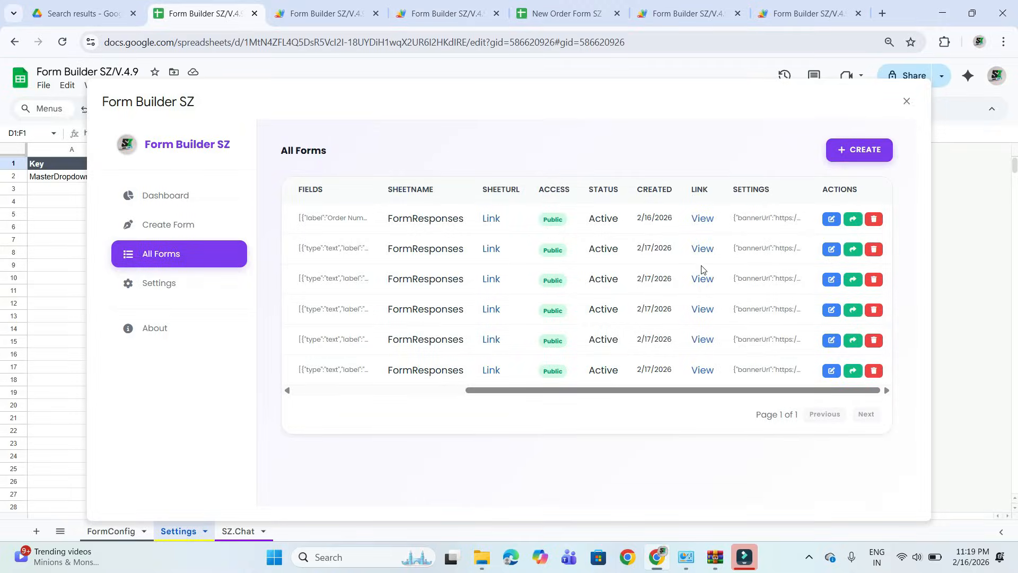
pyautogui.click(701, 250)
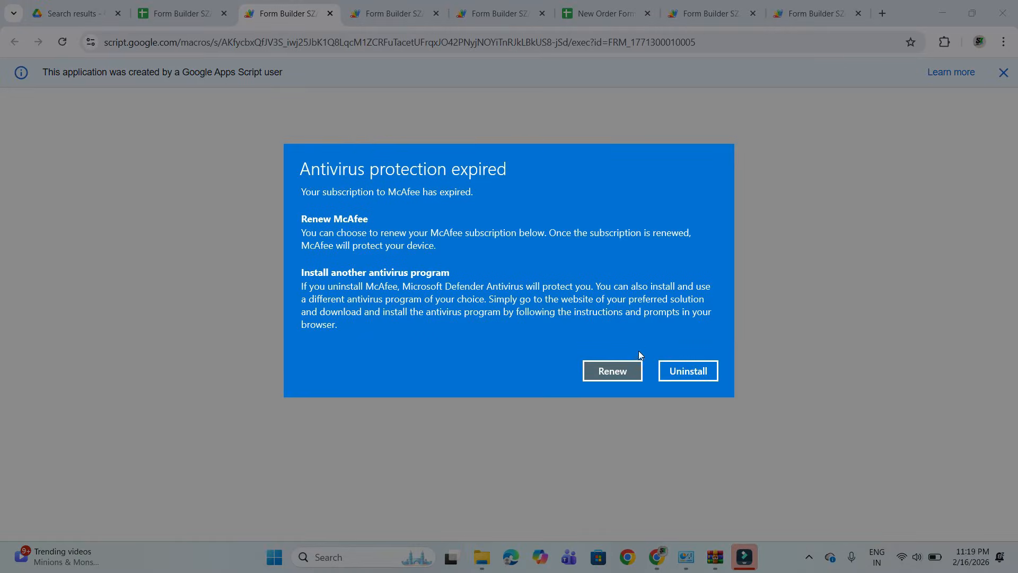
pyautogui.click(589, 369)
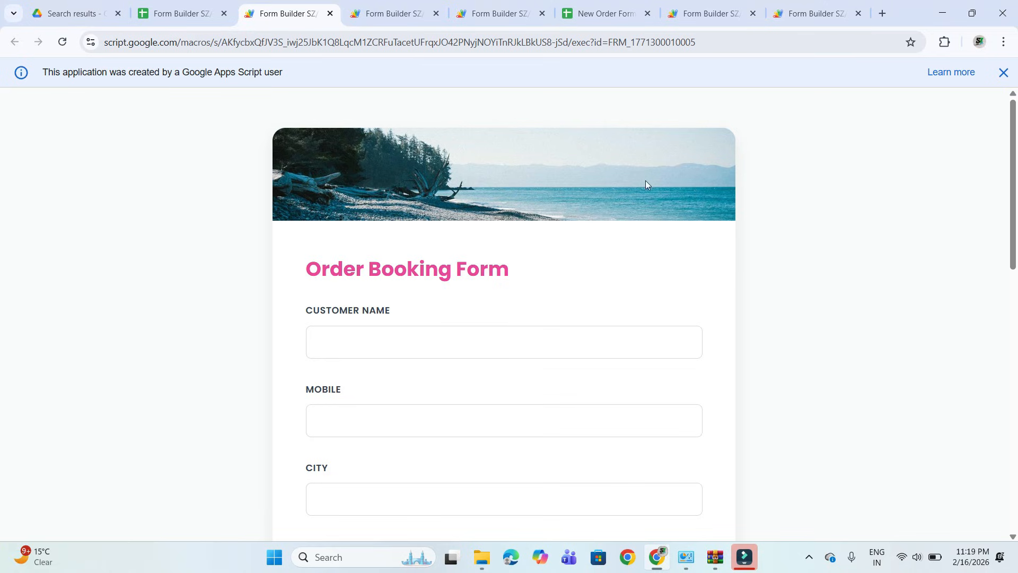
pyautogui.scroll(-13, 439, 339)
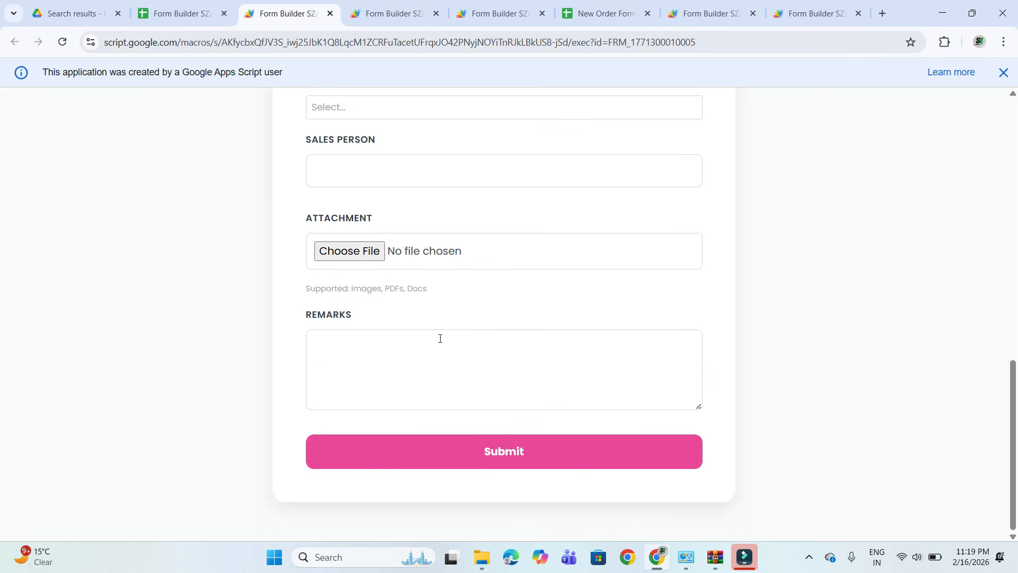
pyautogui.scroll(13, 443, 154)
# Share the Order Booking Form from All Forms by email, entering the recipient's email address.
pyautogui.click(205, 8)
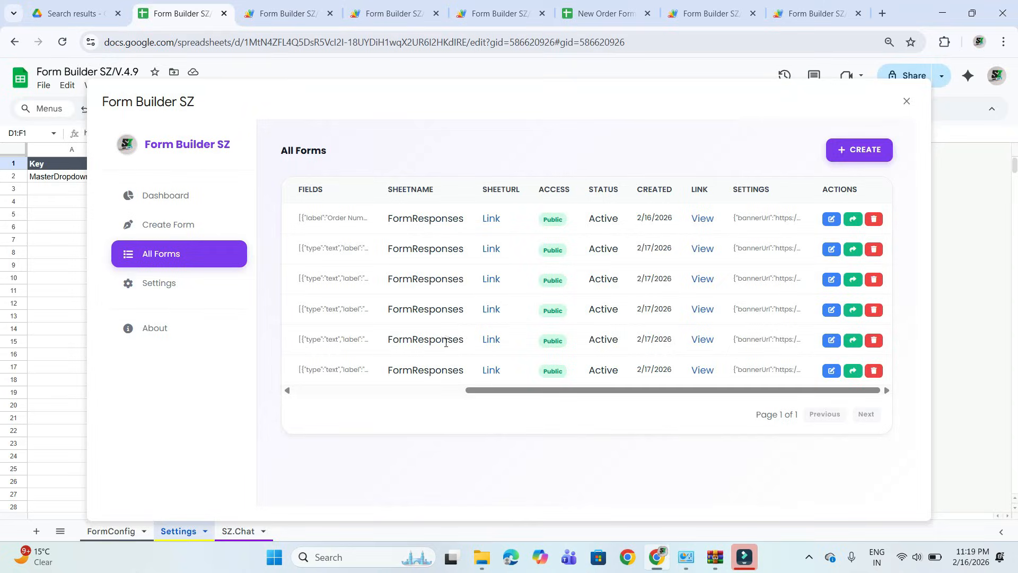
pyautogui.hscroll(-5, 477, 284)
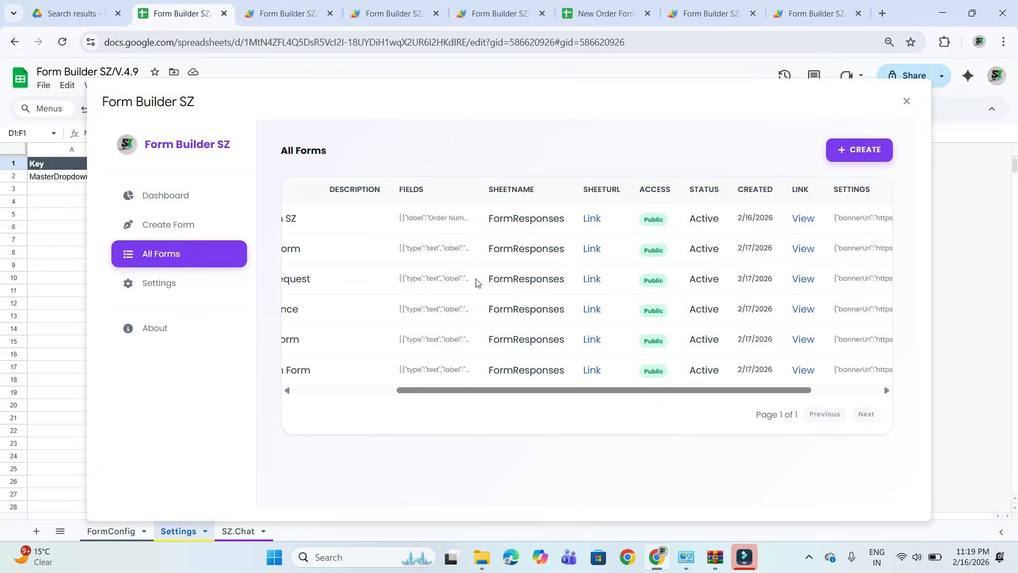
pyautogui.hscroll(5, 476, 283)
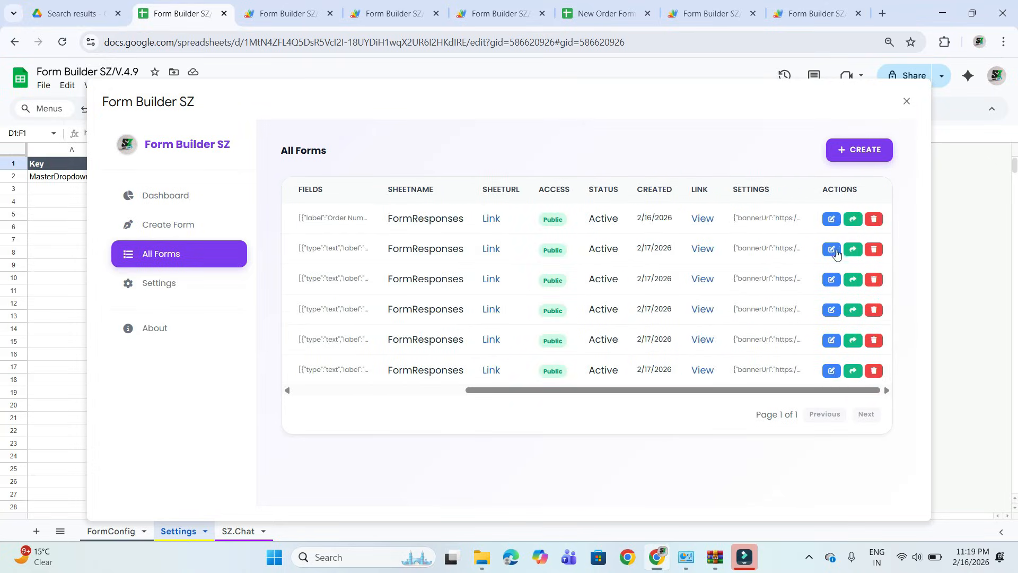
pyautogui.click(853, 253)
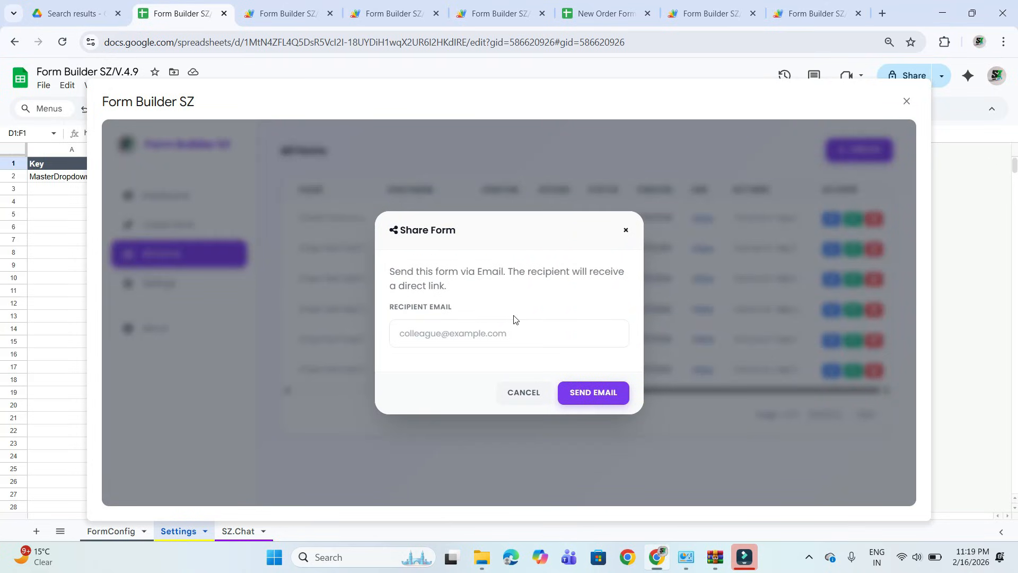
pyautogui.click(518, 333)
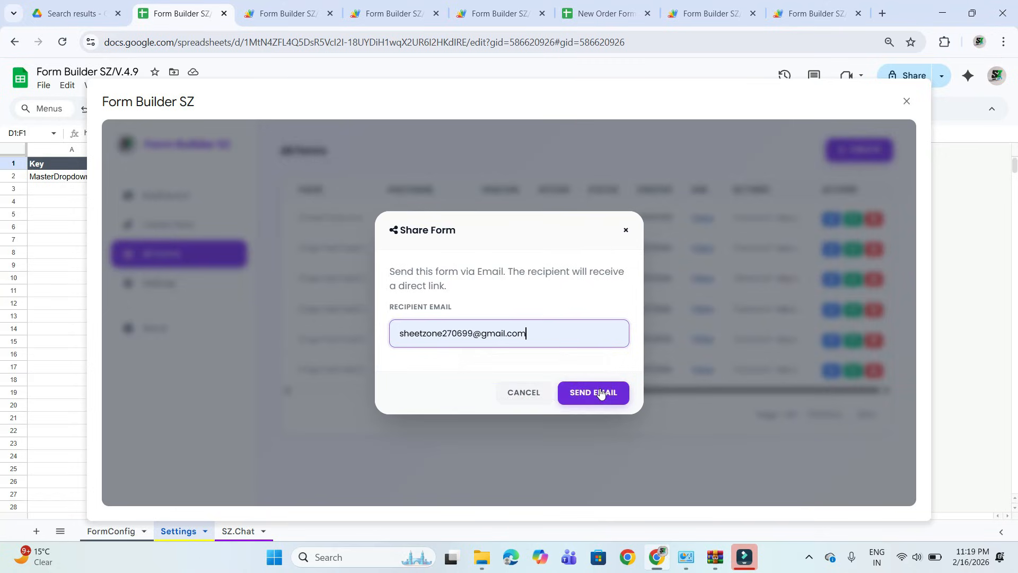
pyautogui.click(600, 391)
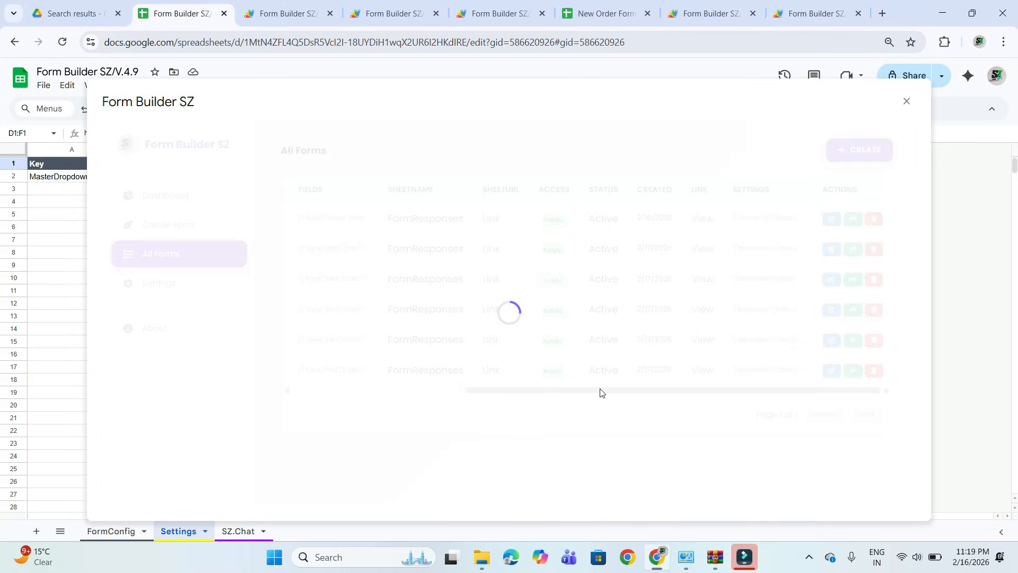
# Find Gmail through a web search for gmail in a new tab and open the Order Booking Form invitation email.
pyautogui.click(882, 13)
pyautogui.write('gmail')
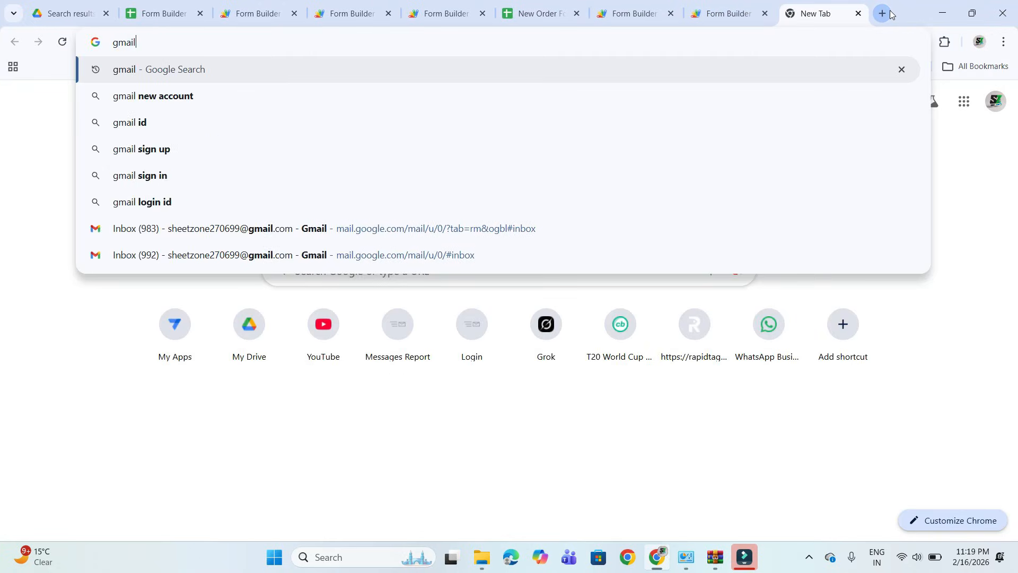
pyautogui.press('Return')
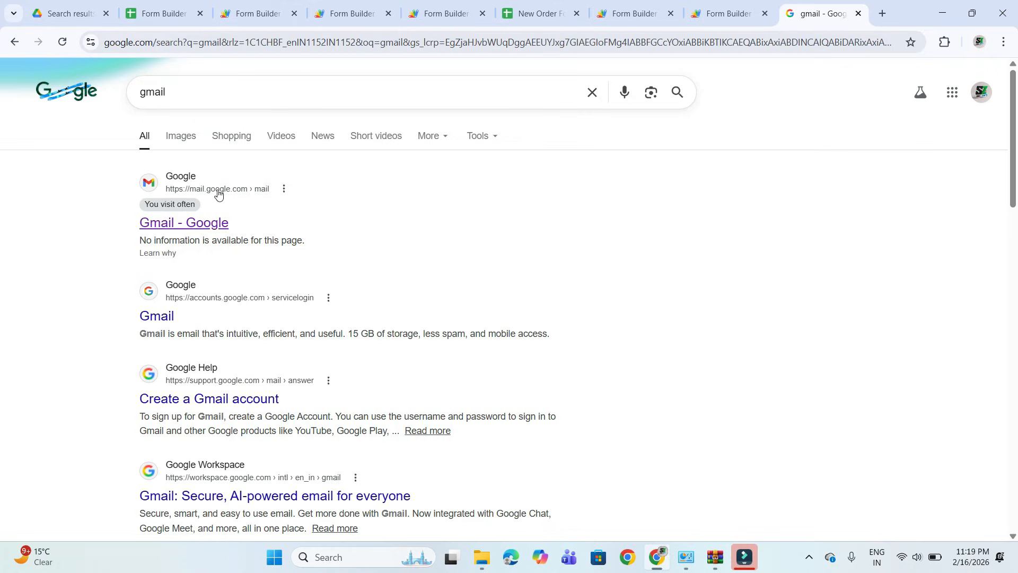
pyautogui.click(205, 222)
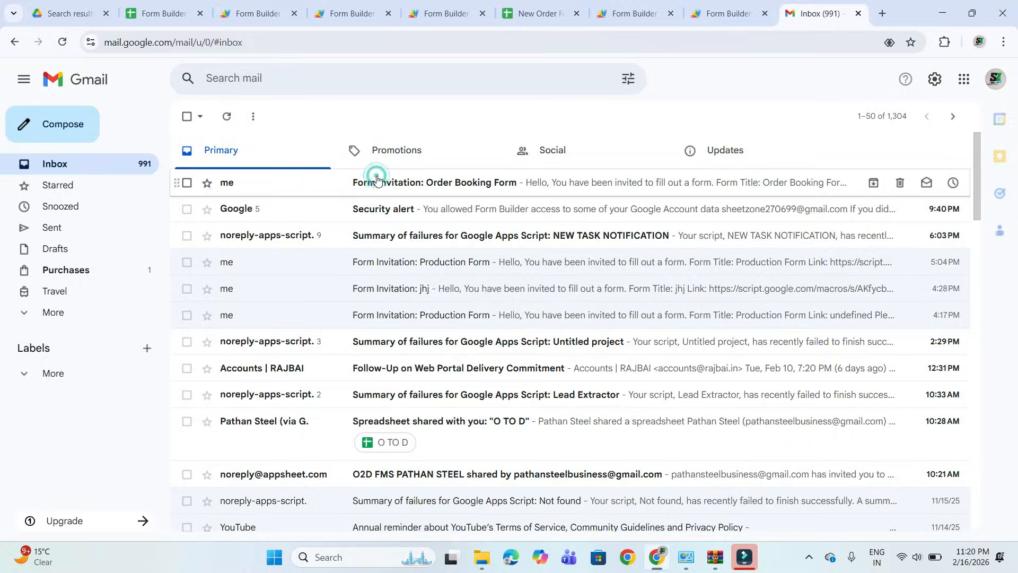
pyautogui.click(377, 180)
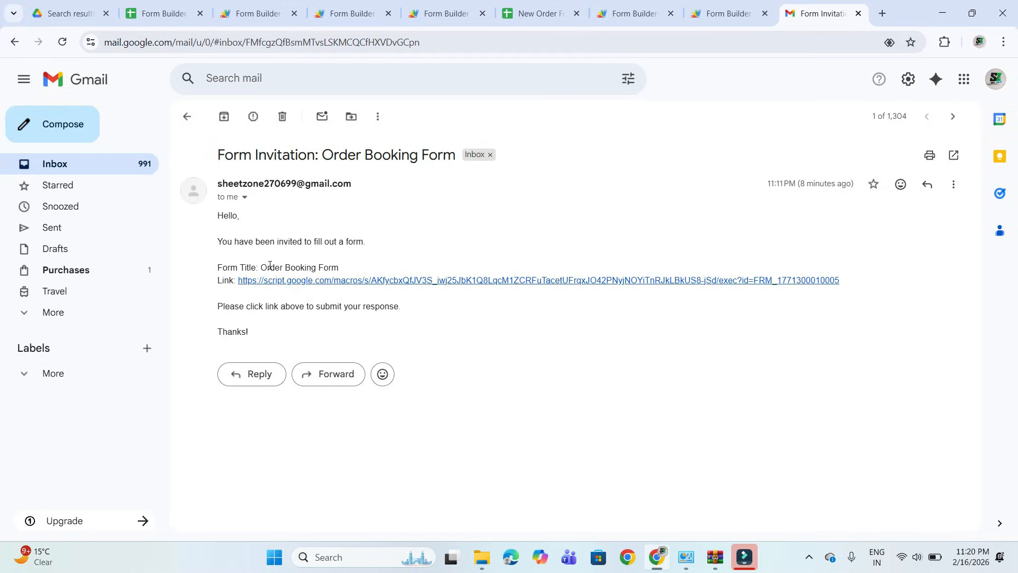
# Open the Order Booking Form from the link in the invitation email and review its fields.
pyautogui.click(378, 281)
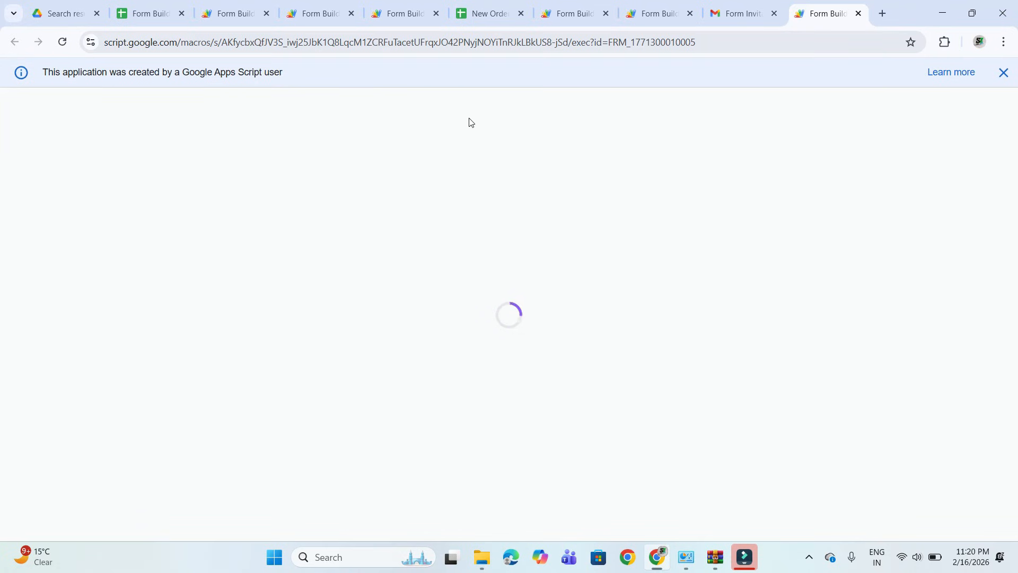
pyautogui.scroll(-13, 474, 326)
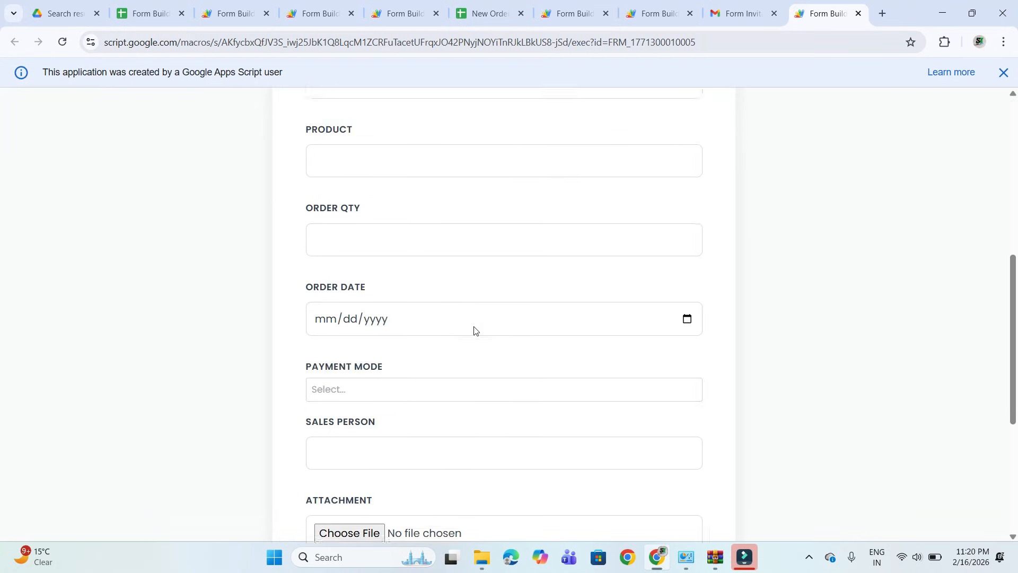
pyautogui.scroll(13, 473, 329)
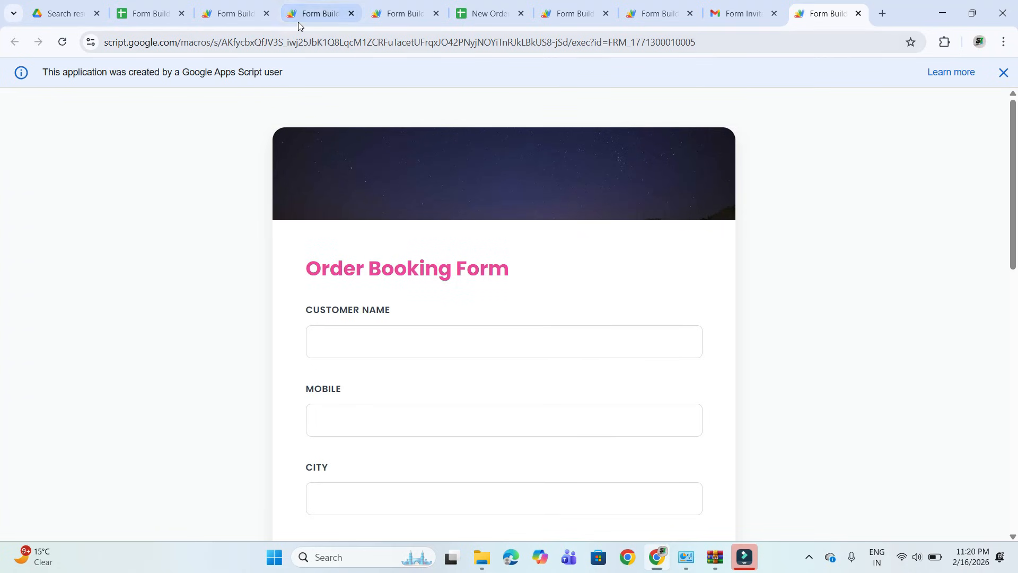
# Return to Form Builder SZ, look over the All Forms columns and open a blank Create New Form page.
pyautogui.click(151, 14)
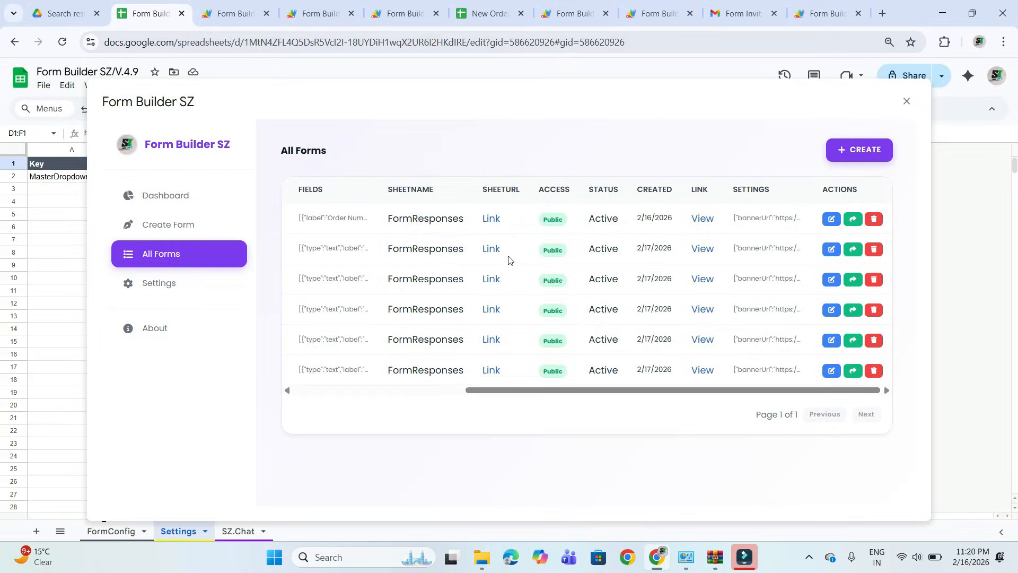
pyautogui.hscroll(-10, 509, 259)
pyautogui.hscroll(10, 566, 237)
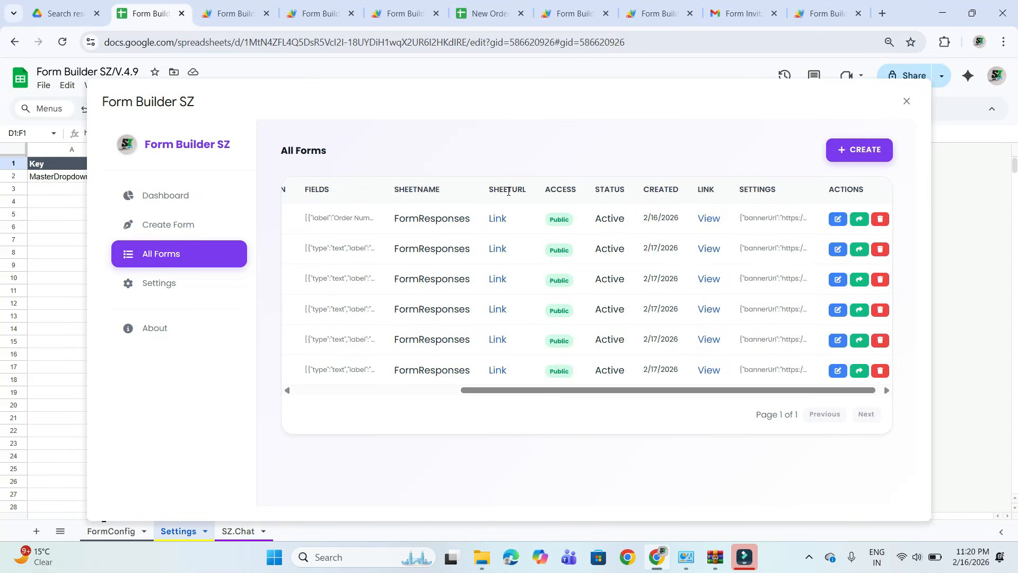
pyautogui.hscroll(1, 677, 323)
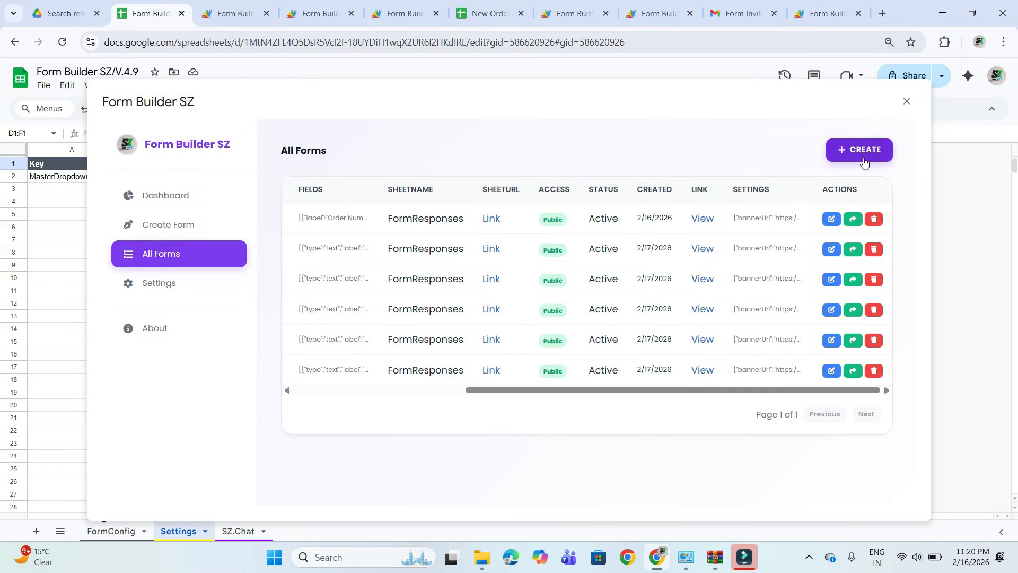
pyautogui.click(162, 232)
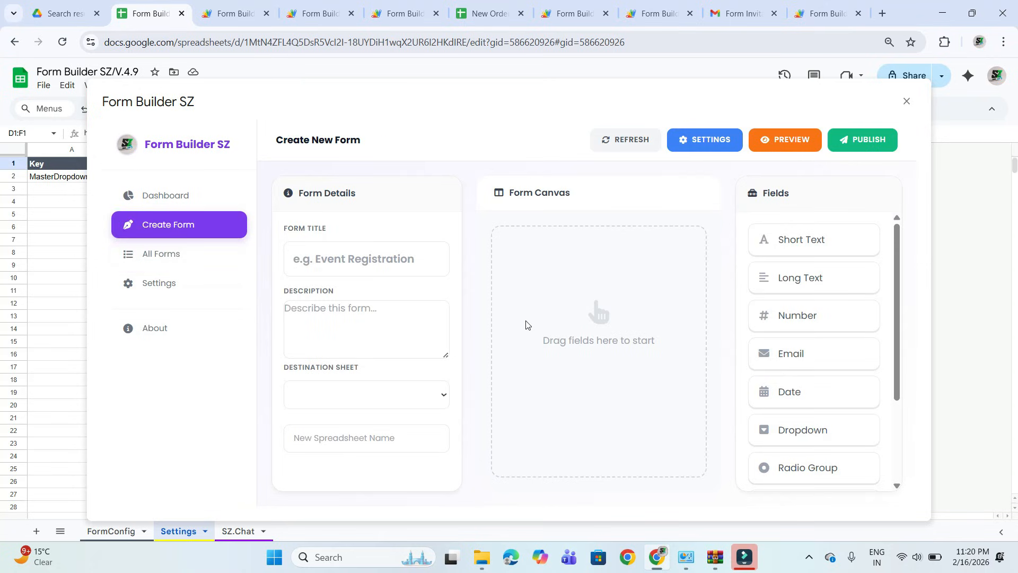
# Review the available field types for a new form, the All Forms columns and actions, and the Dashboard overview.
pyautogui.scroll(-3, 847, 416)
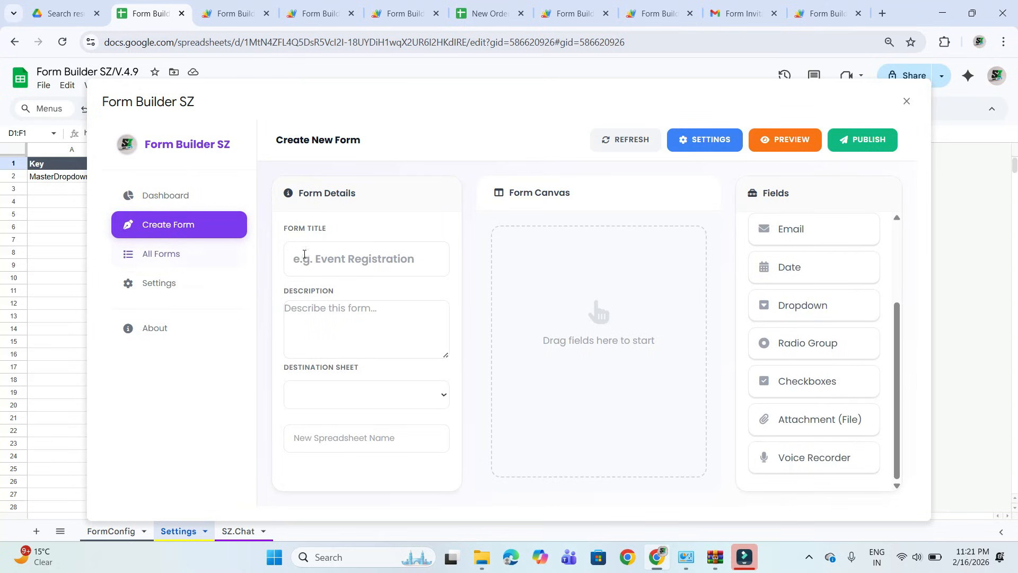
pyautogui.click(170, 252)
pyautogui.hscroll(5, 597, 297)
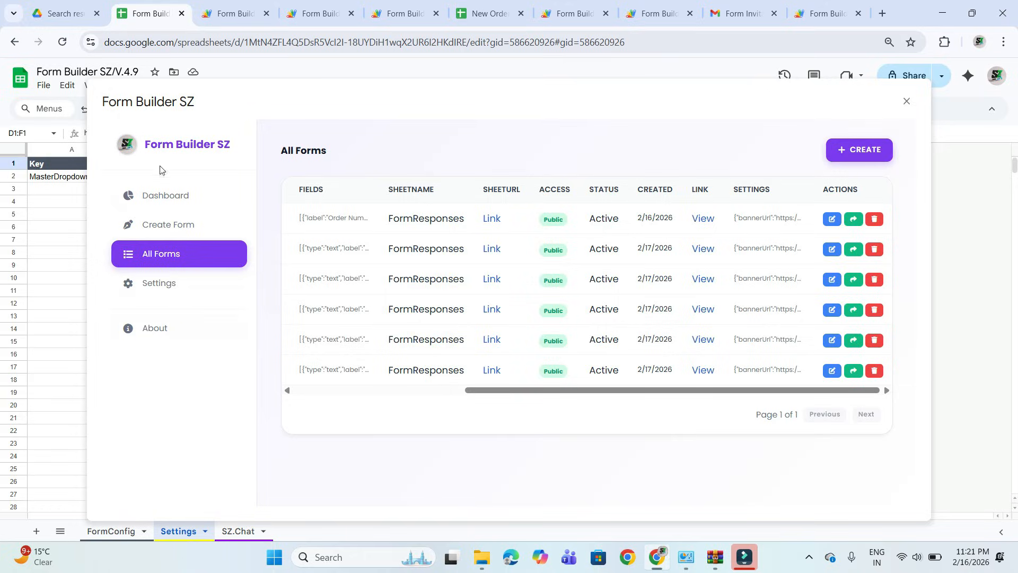
pyautogui.click(181, 225)
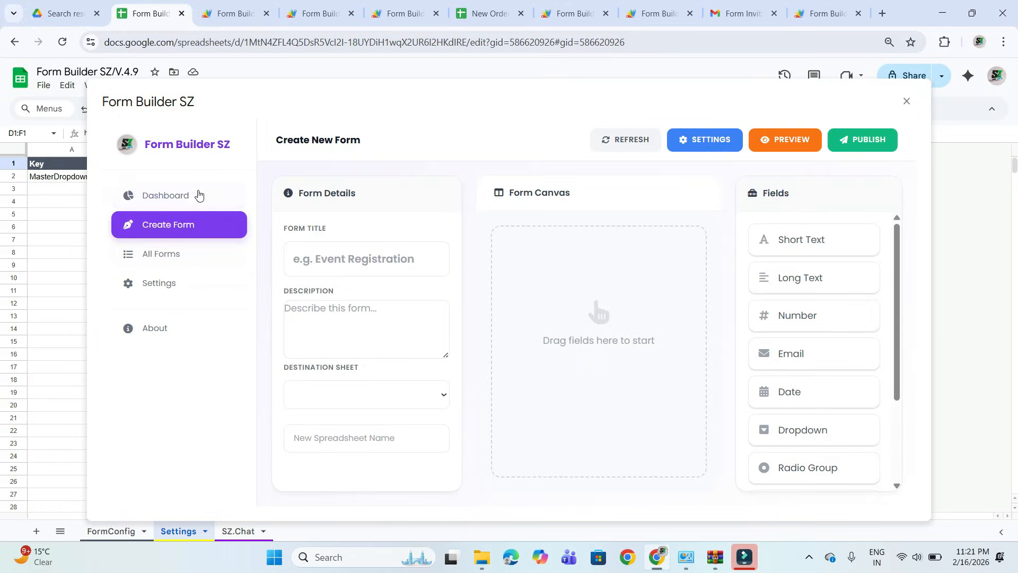
pyautogui.click(167, 196)
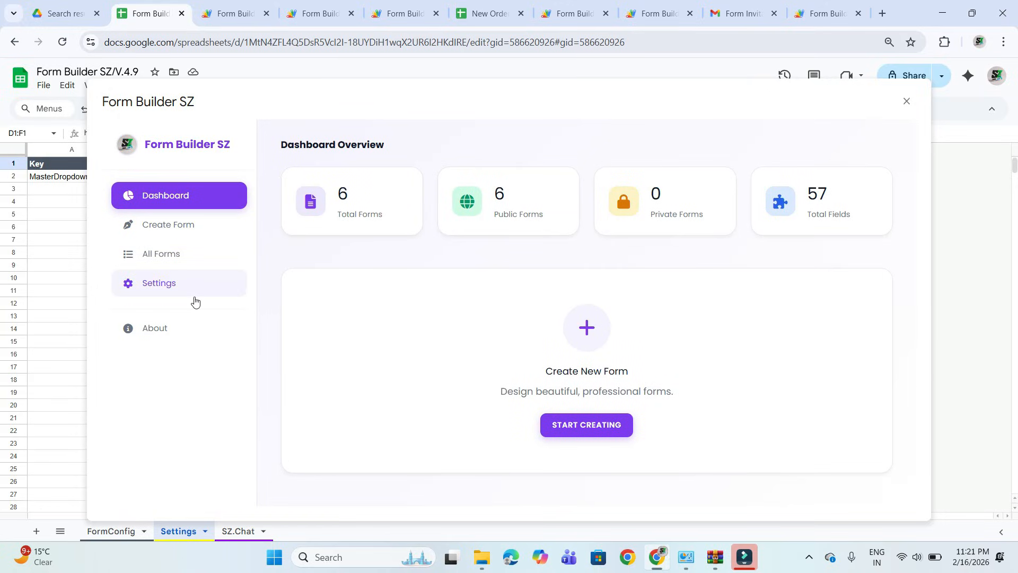
pyautogui.click(175, 235)
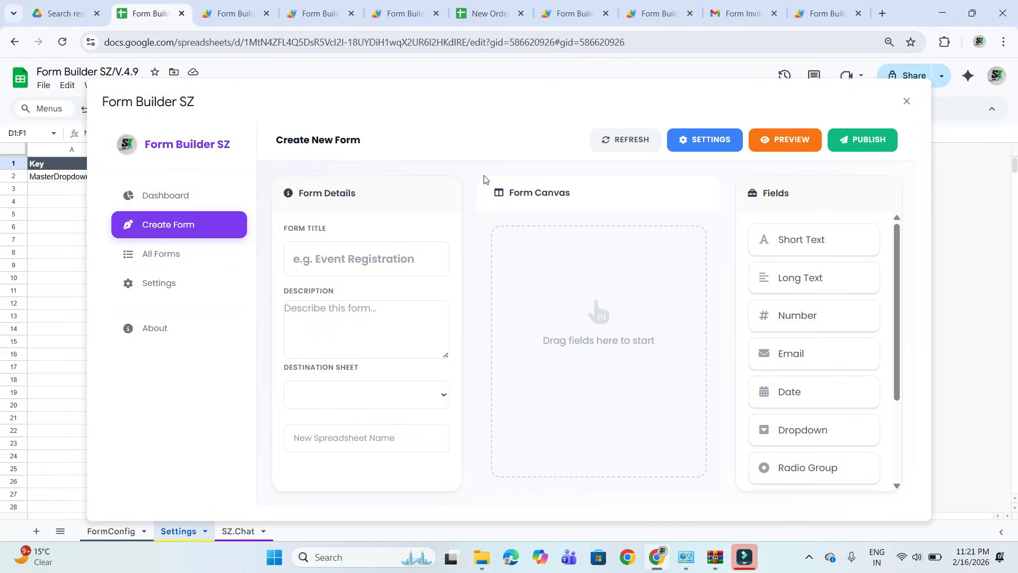
# Close the Form Builder SZ dialog and open the Deploy Url link stored in the Settings sheet.
pyautogui.click(907, 100)
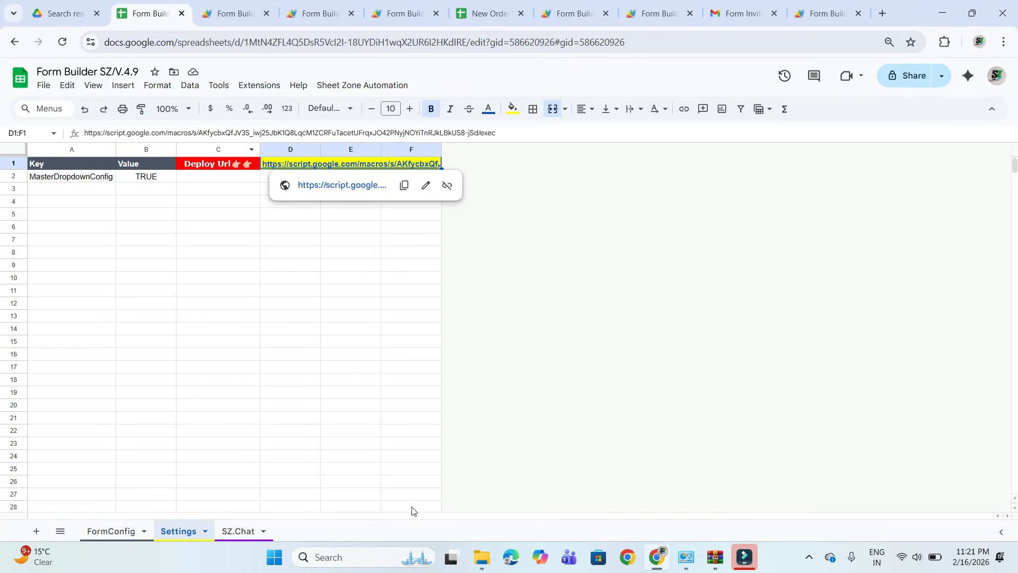
pyautogui.click(320, 185)
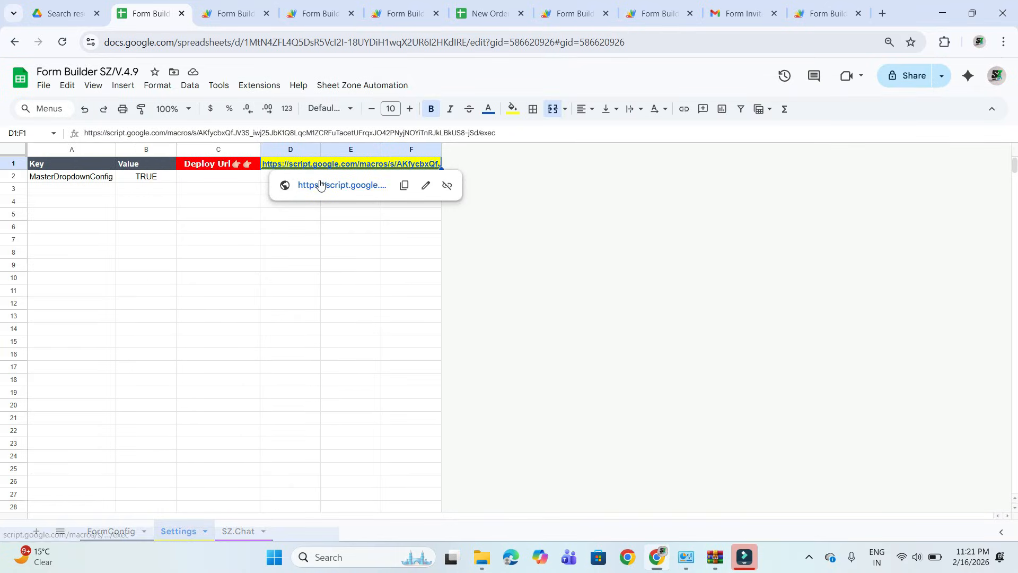